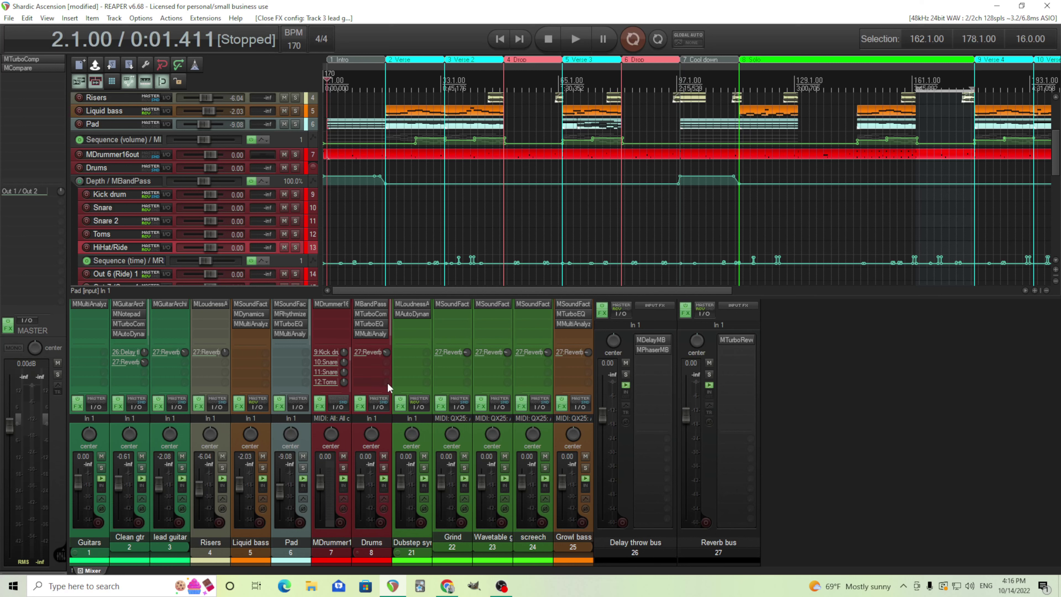
Step: Play the song from 2.1.00, then stop playback
click(577, 39)
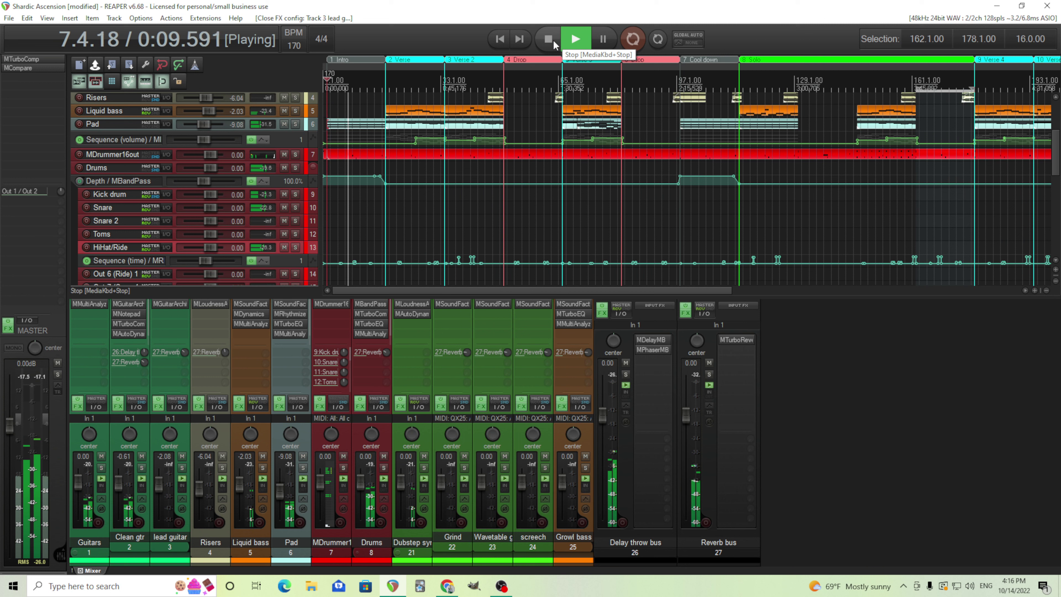
click(553, 43)
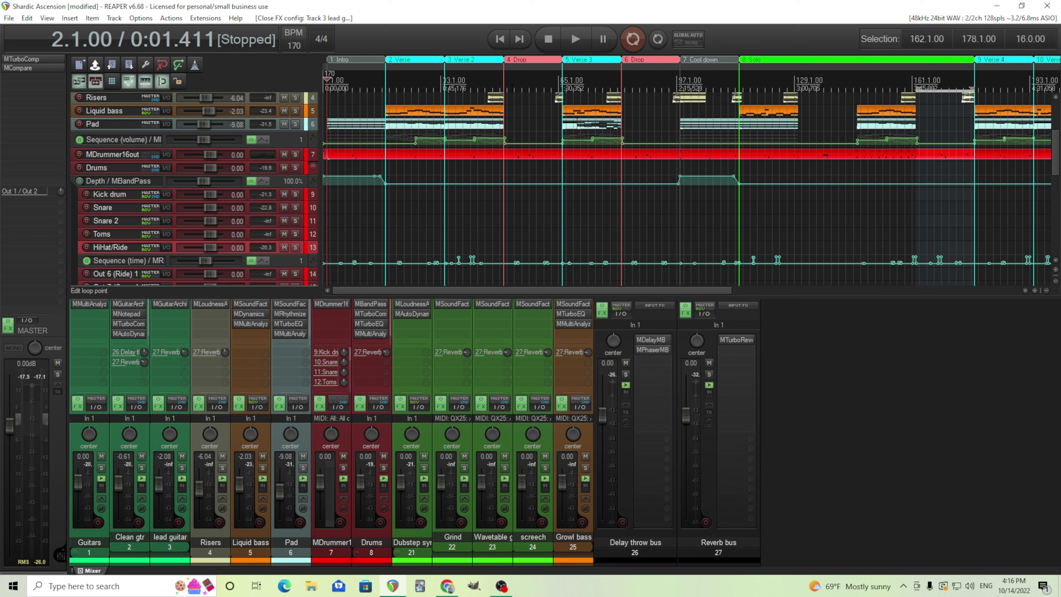
Step: Reposition the MBandPass window, audition the soloed Drums track from bar 9, then close MBandPass
click(370, 304)
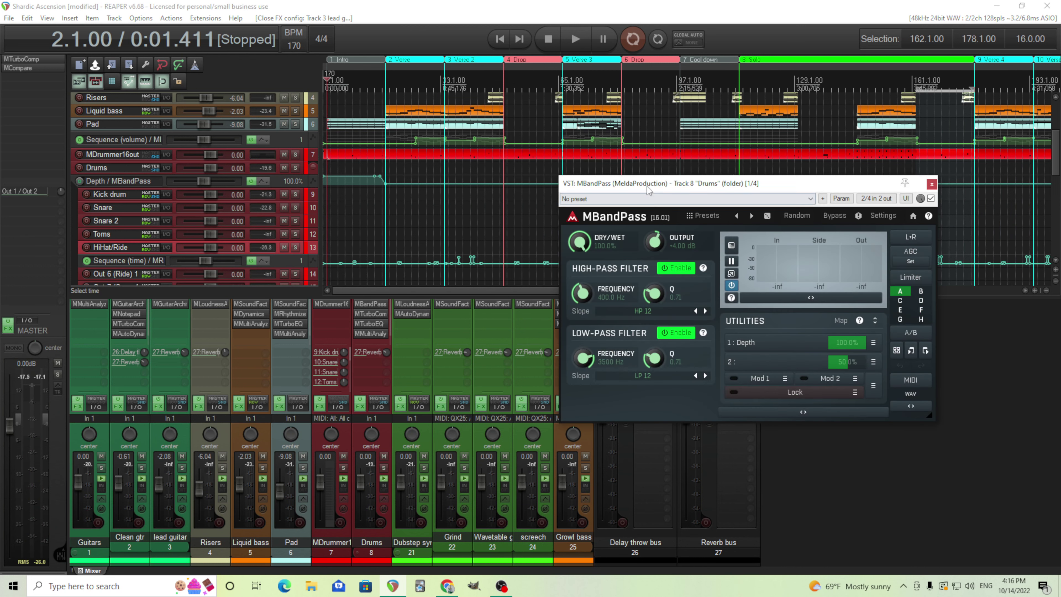
drag(652, 189, 669, 160)
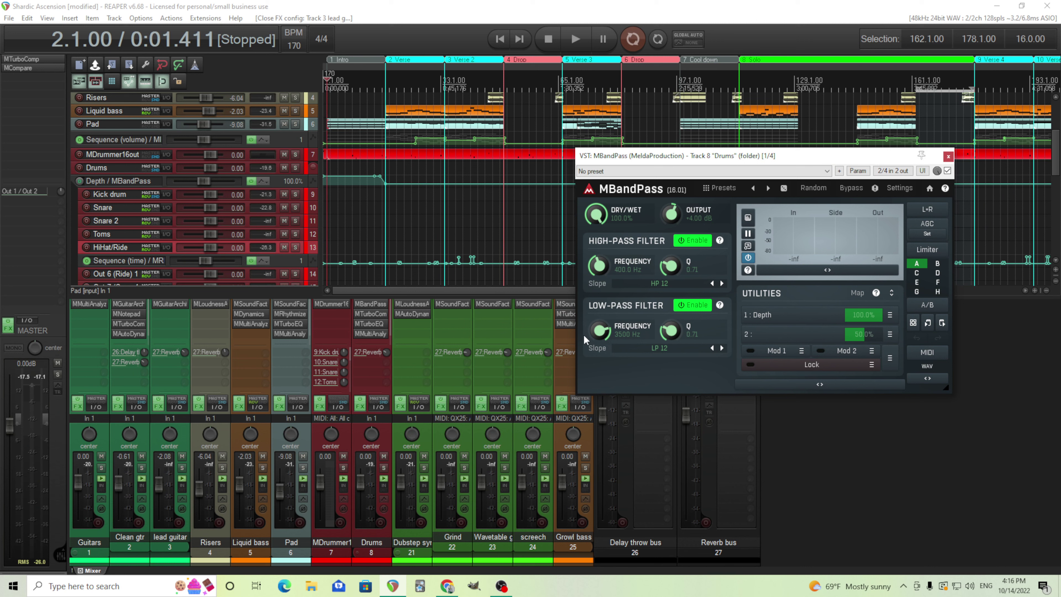
mouse_move(328, 180)
click(354, 82)
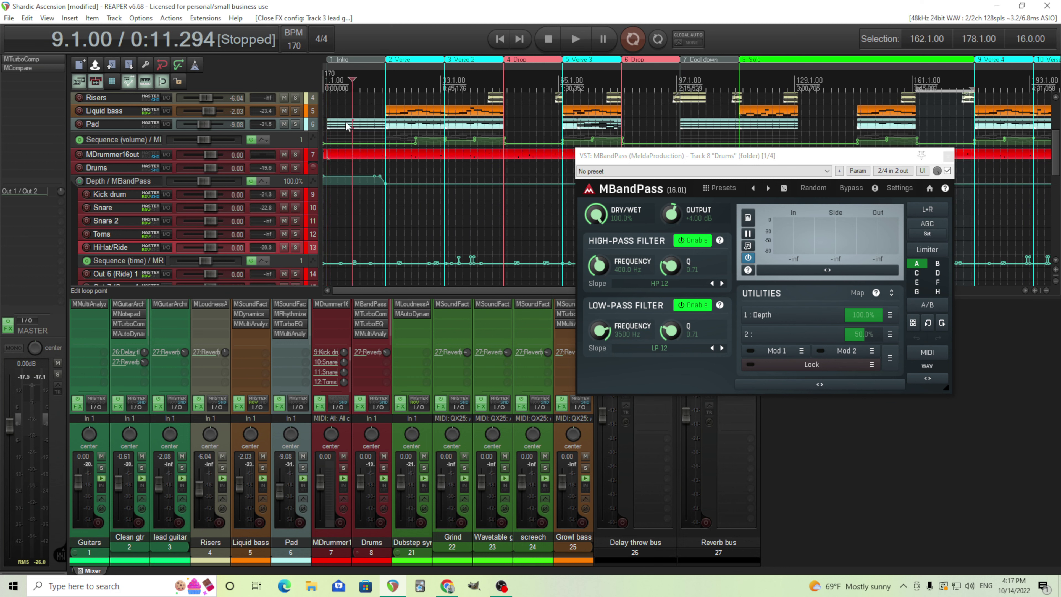
click(384, 467)
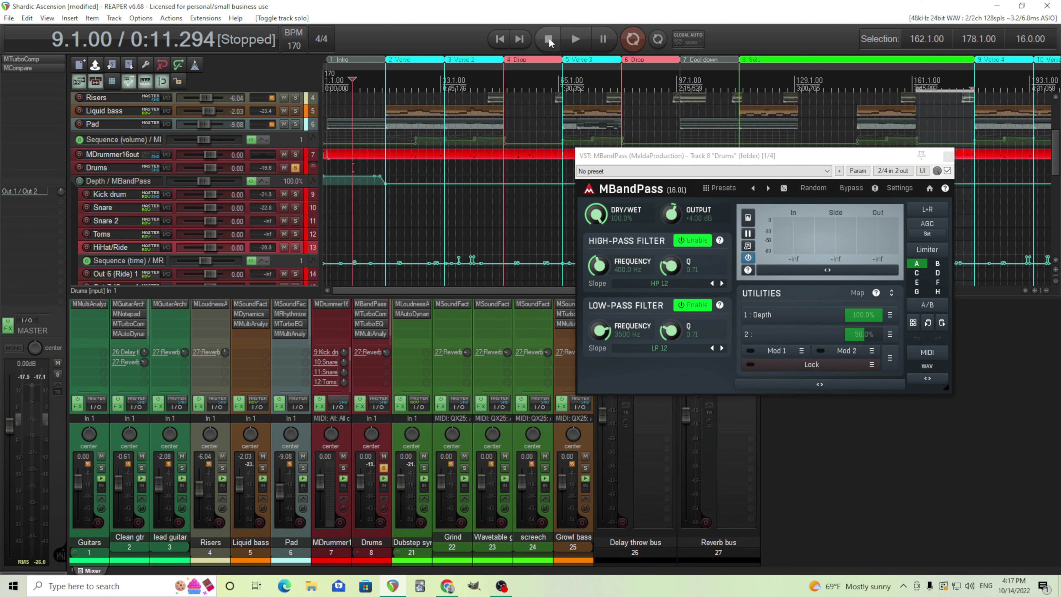
click(579, 39)
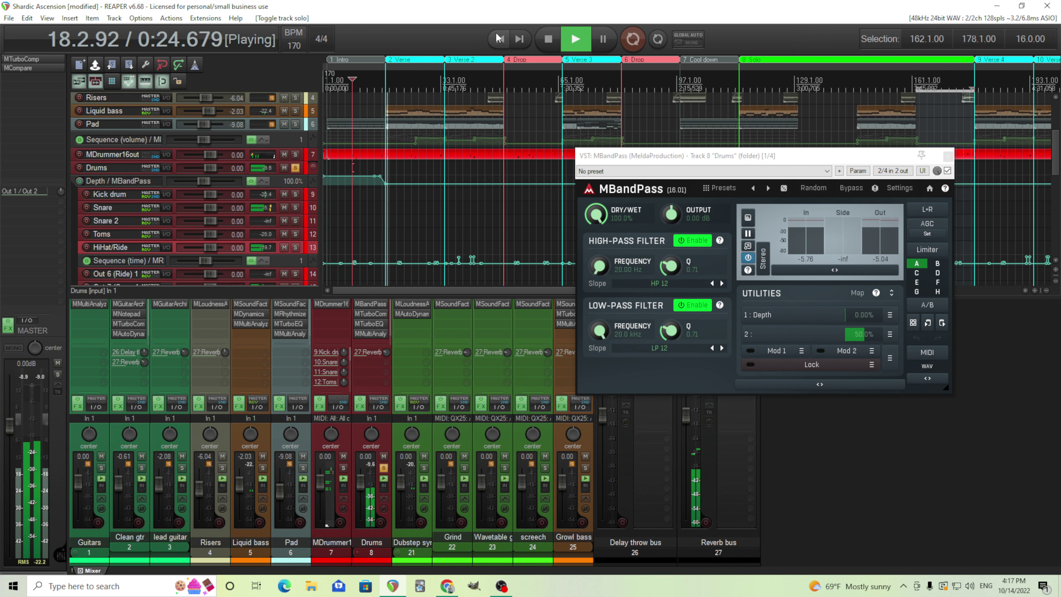
click(544, 40)
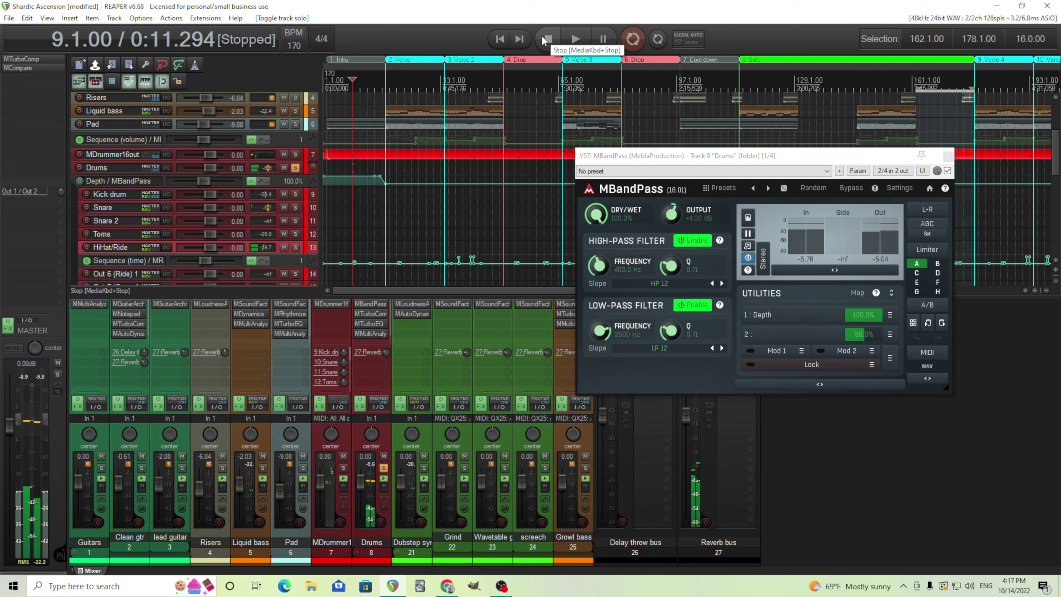
click(948, 156)
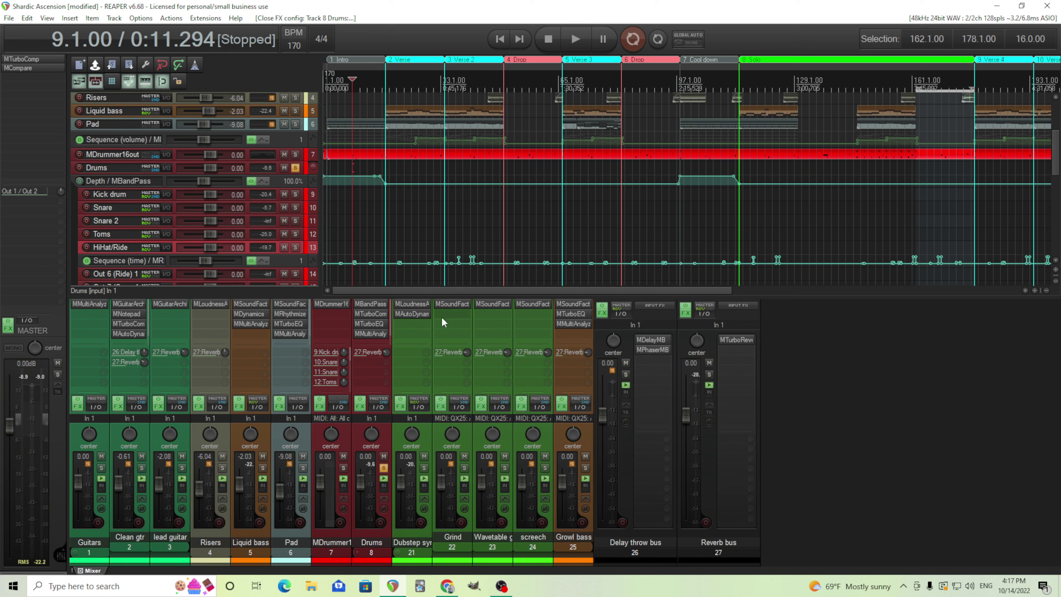
Step: Open MDrummer16out, look over its Rhythm generator page, then return to the Rhythm editor
click(332, 304)
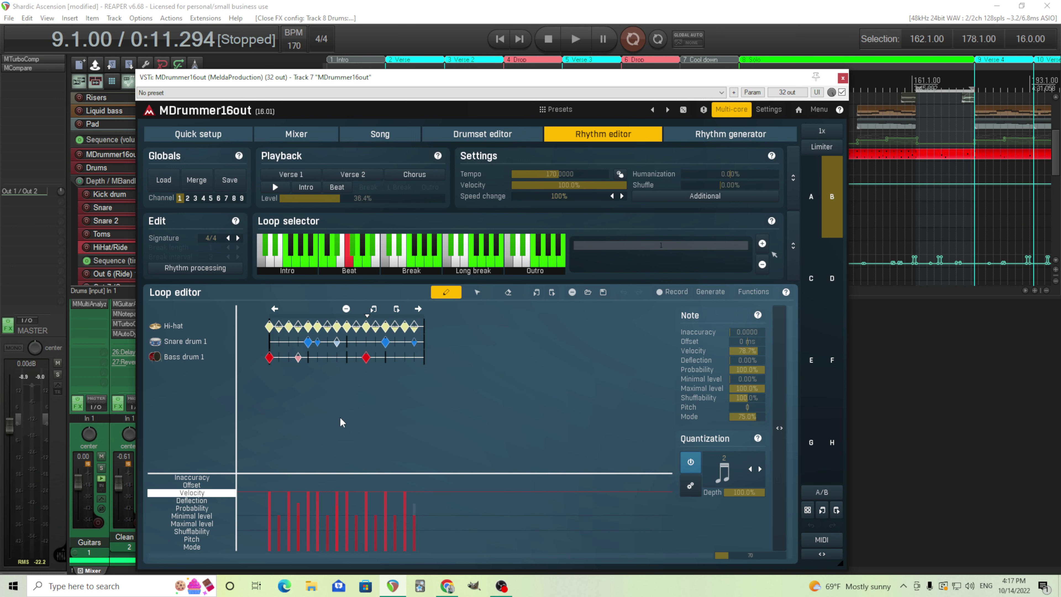
click(706, 139)
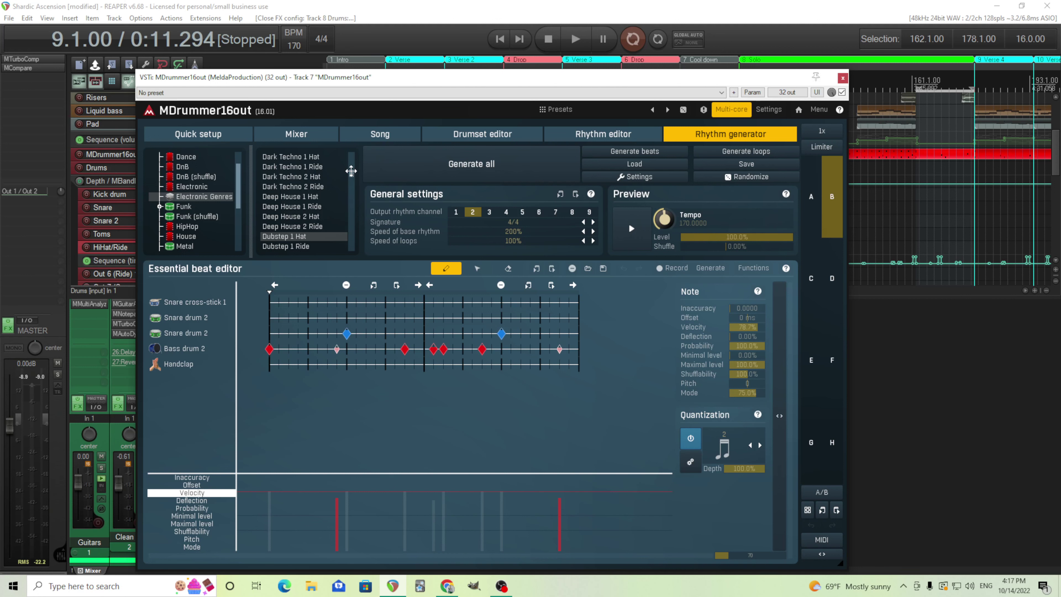
drag(351, 170, 351, 204)
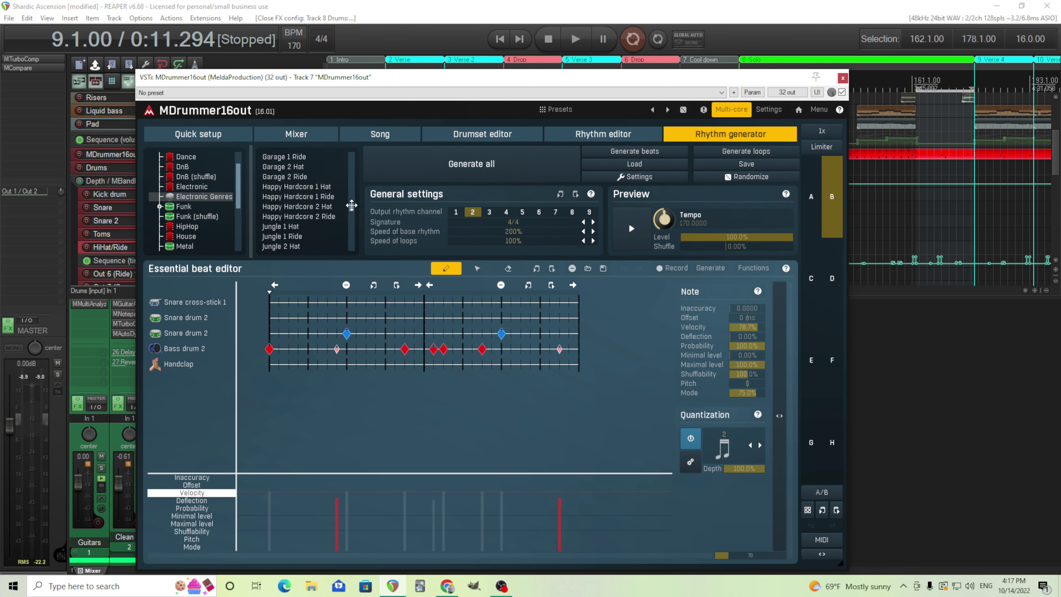
click(590, 136)
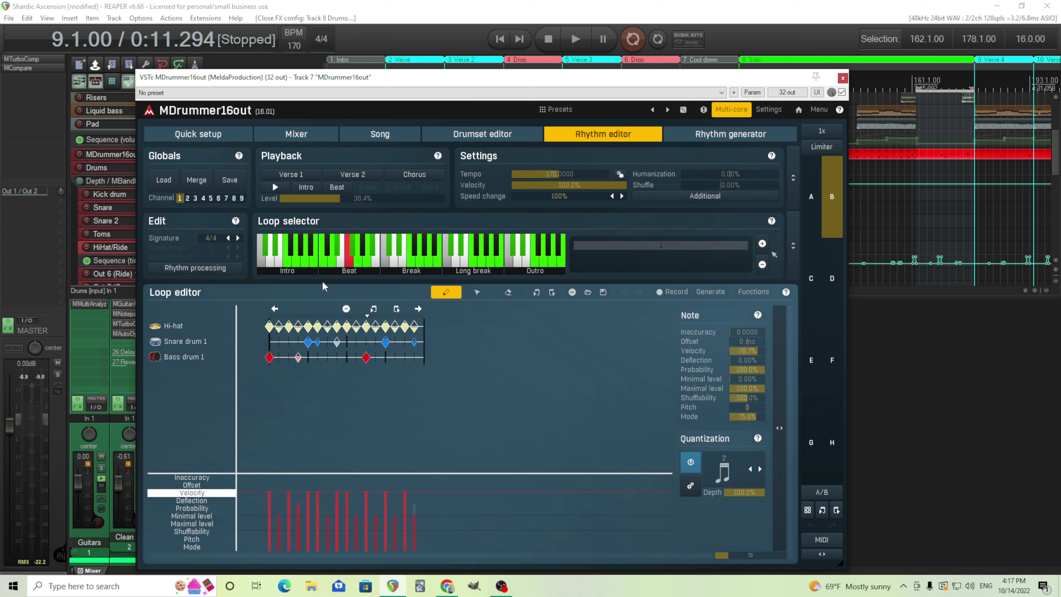
Step: Step through the Loop selector's beat loops until reaching a ride-cymbal pattern
click(337, 258)
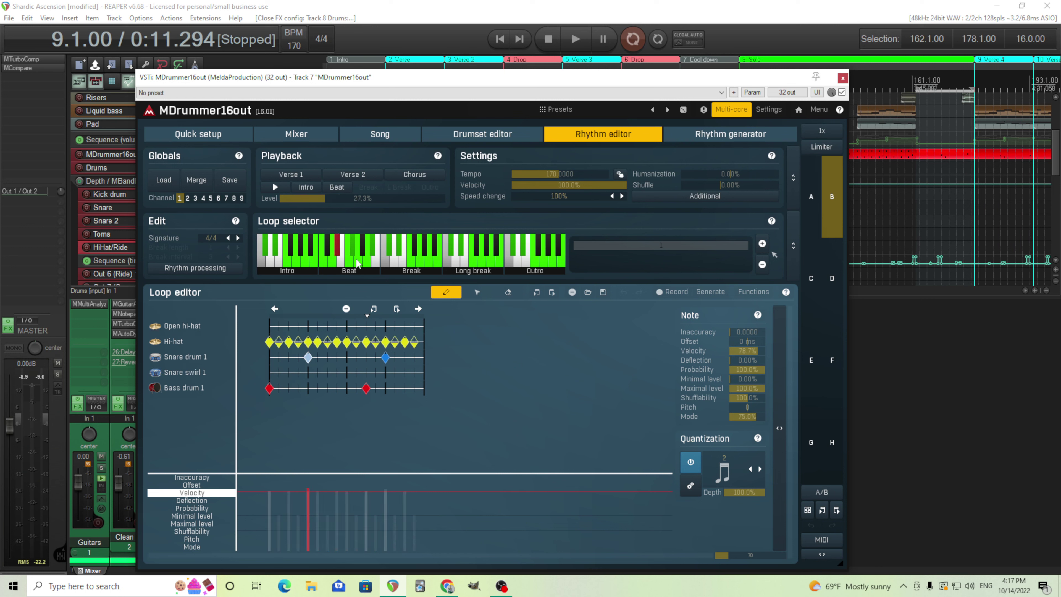
click(358, 261)
click(368, 260)
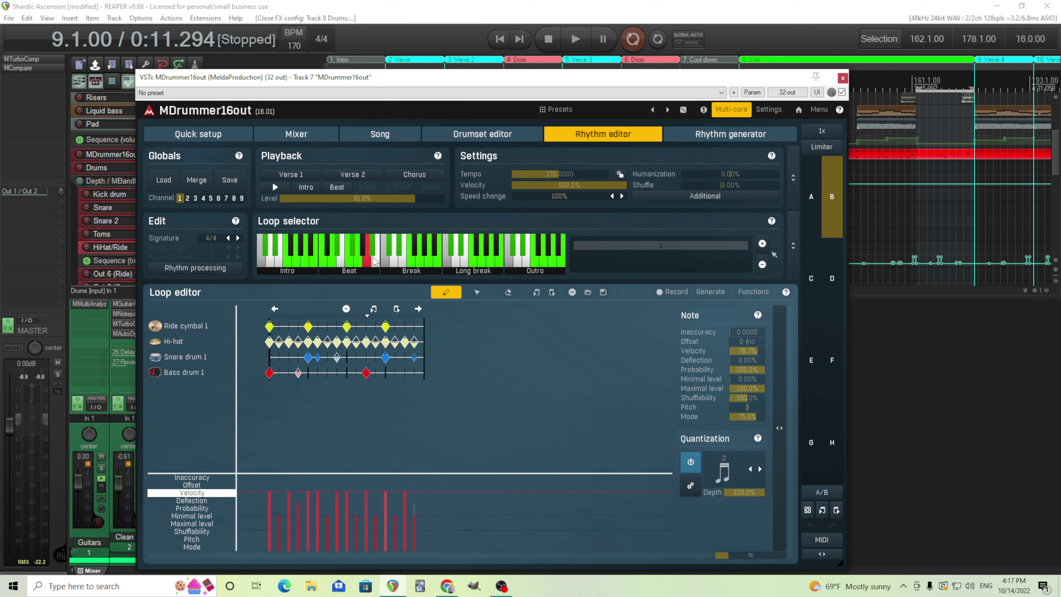
click(373, 251)
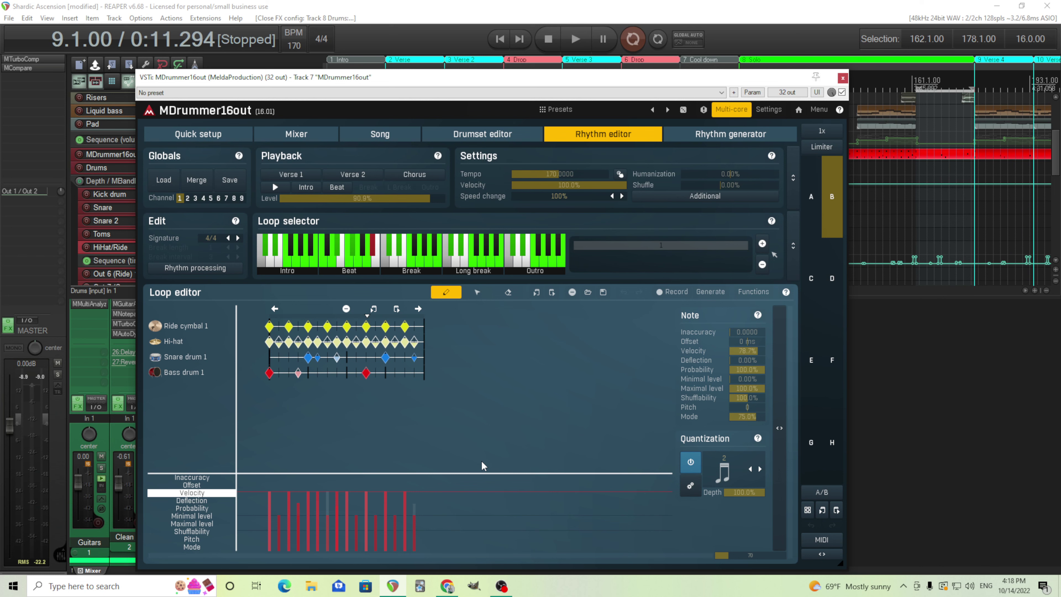
Step: Close MDrummer16out, jump to the Verse marker, and enlarge the mixer with drum child tracks shown
click(843, 79)
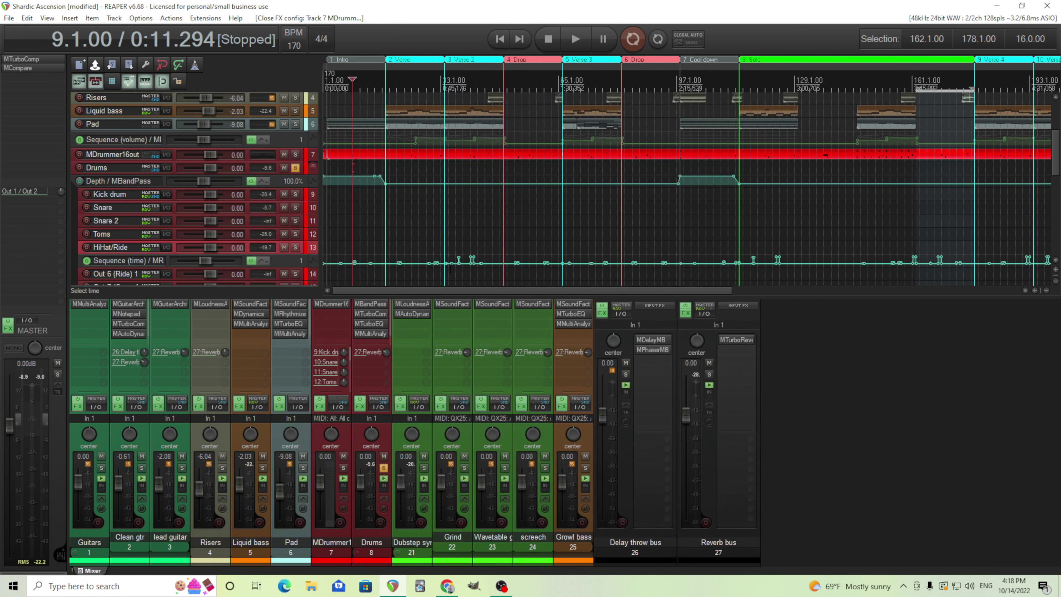
key(bracketright)
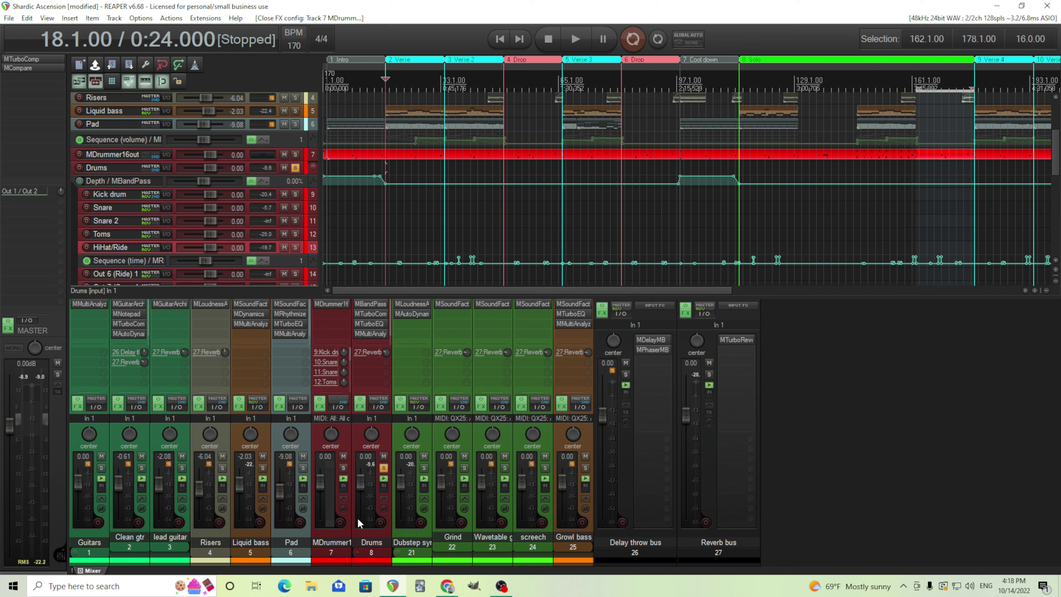
click(356, 555)
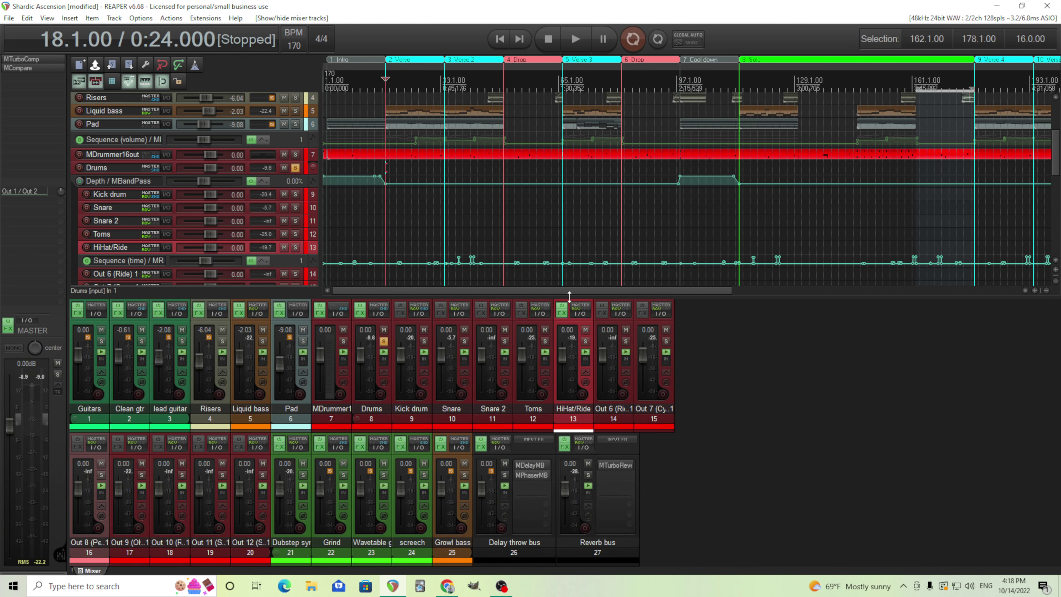
drag(569, 296, 554, 164)
Step: Inspect the HiHat/Ride MRhythmizer effect, then shrink the mixer and hide the drum child tracks
click(575, 169)
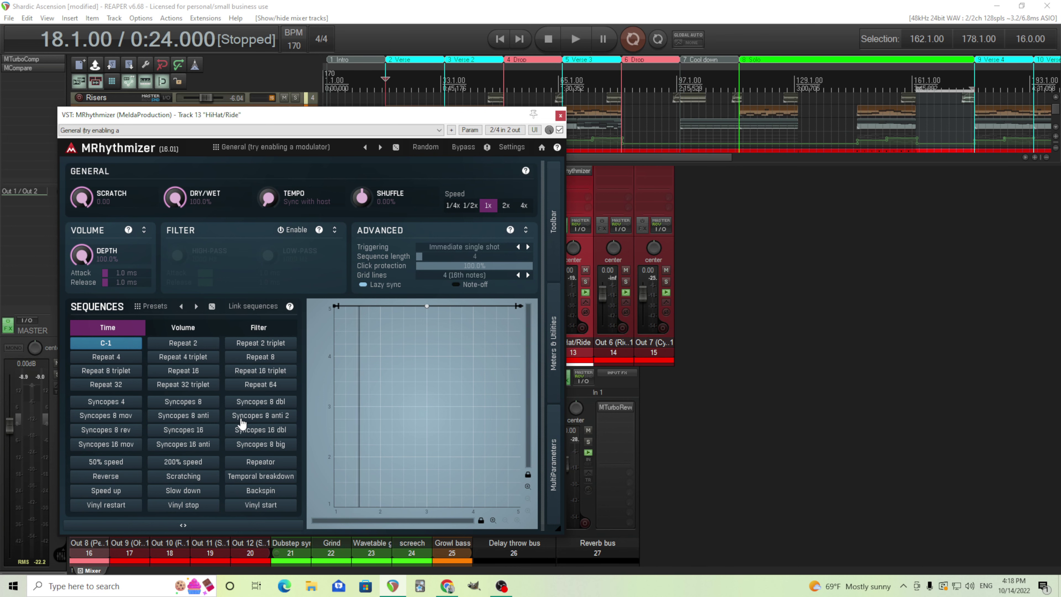
click(560, 115)
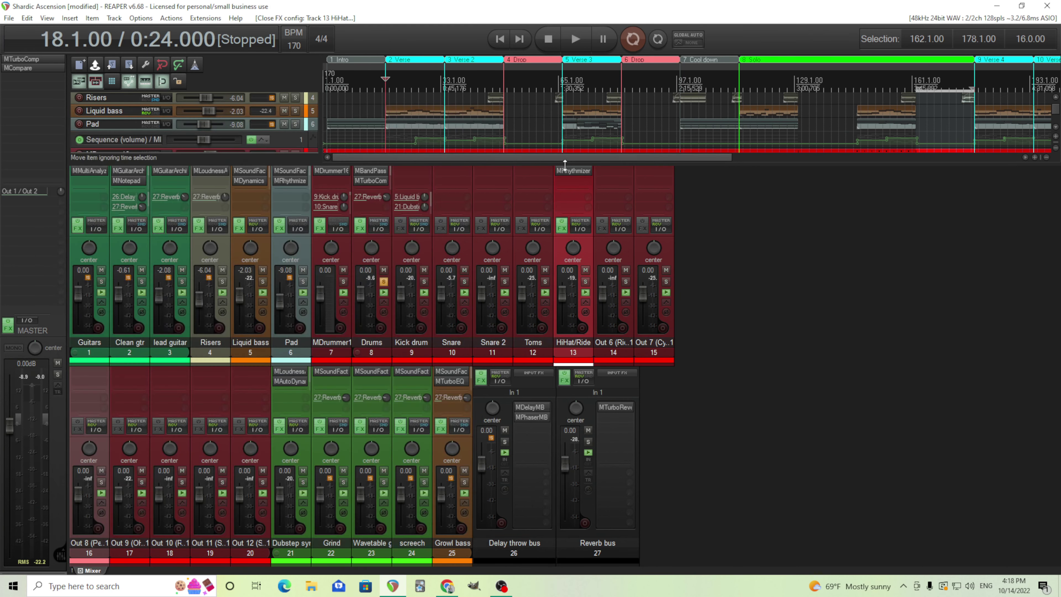
drag(524, 165, 525, 251)
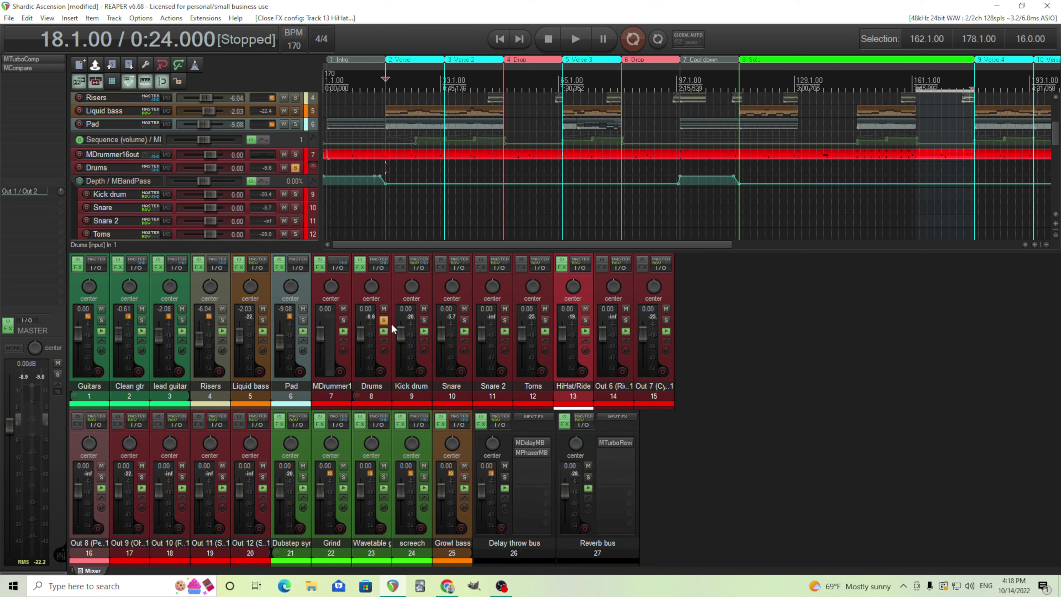
click(356, 404)
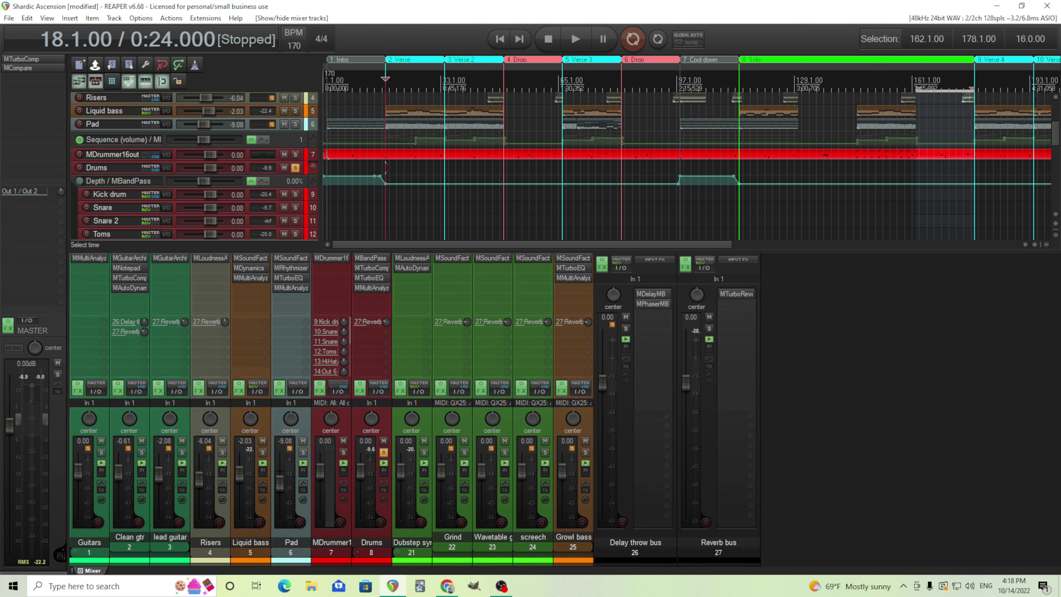
Step: Enlarge the HiHat/Ride Sequence (time) envelope lane, then play Verse 2 from its marker
drag(1056, 134, 1058, 154)
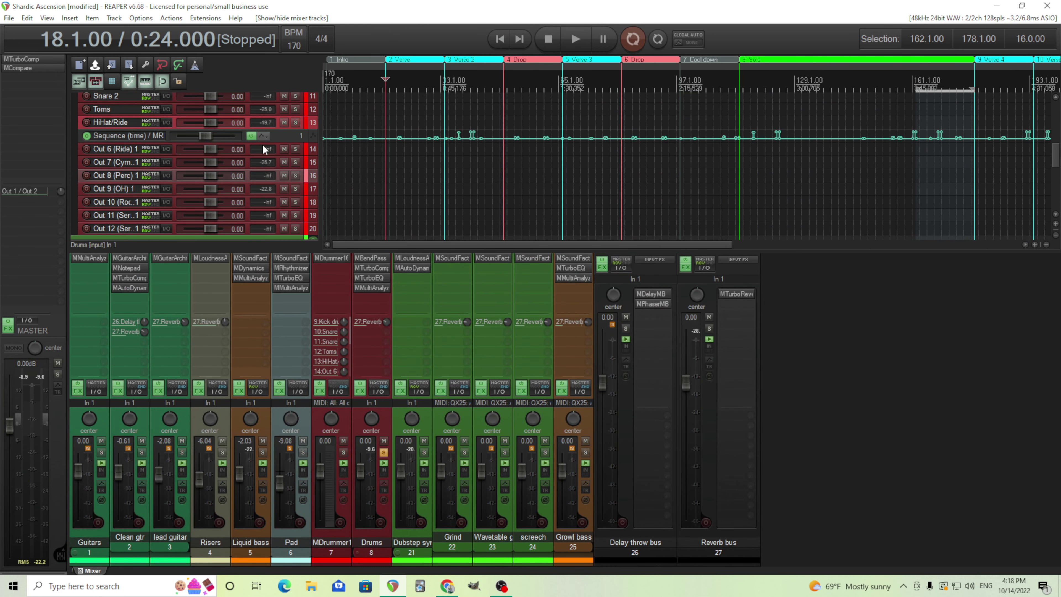
drag(275, 145, 275, 216)
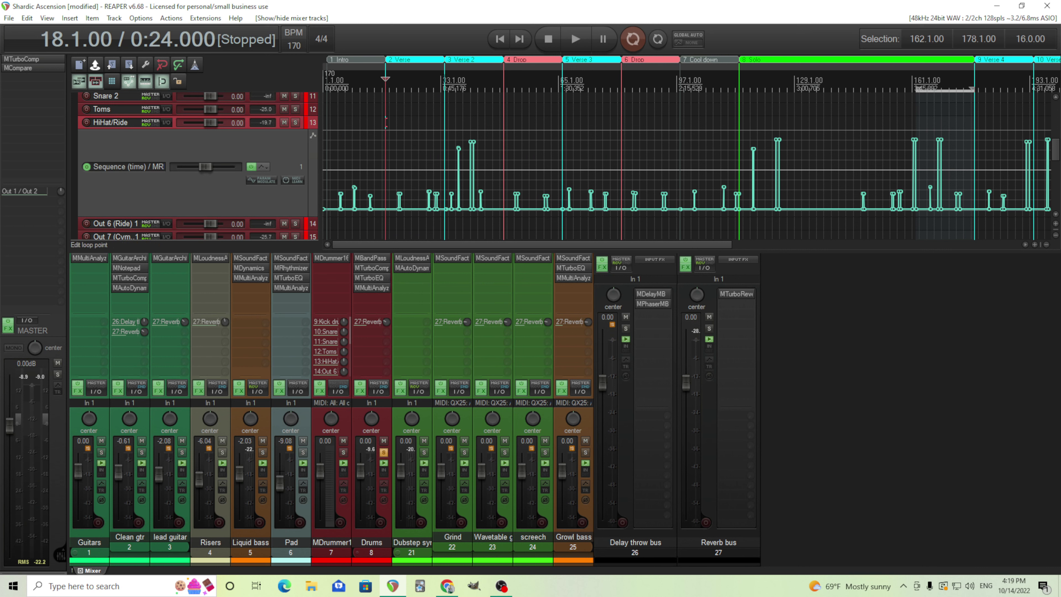
key(])
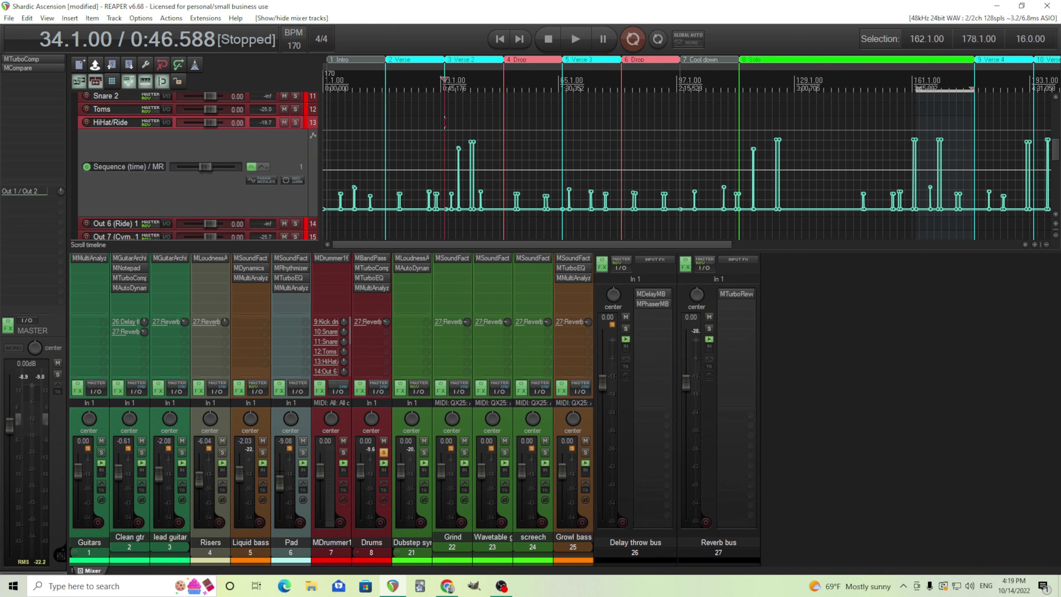
click(573, 40)
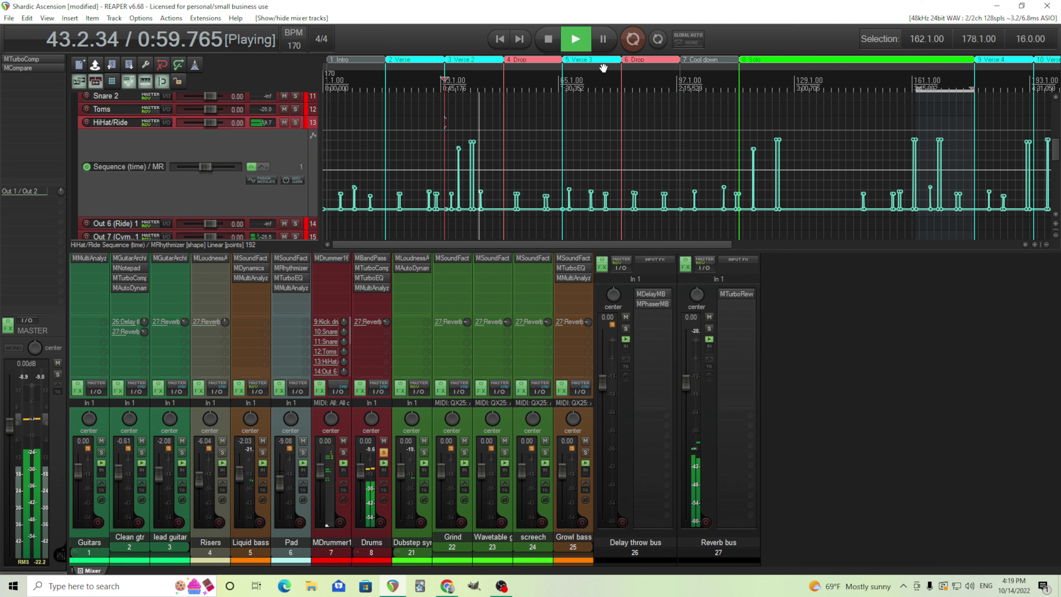
click(548, 40)
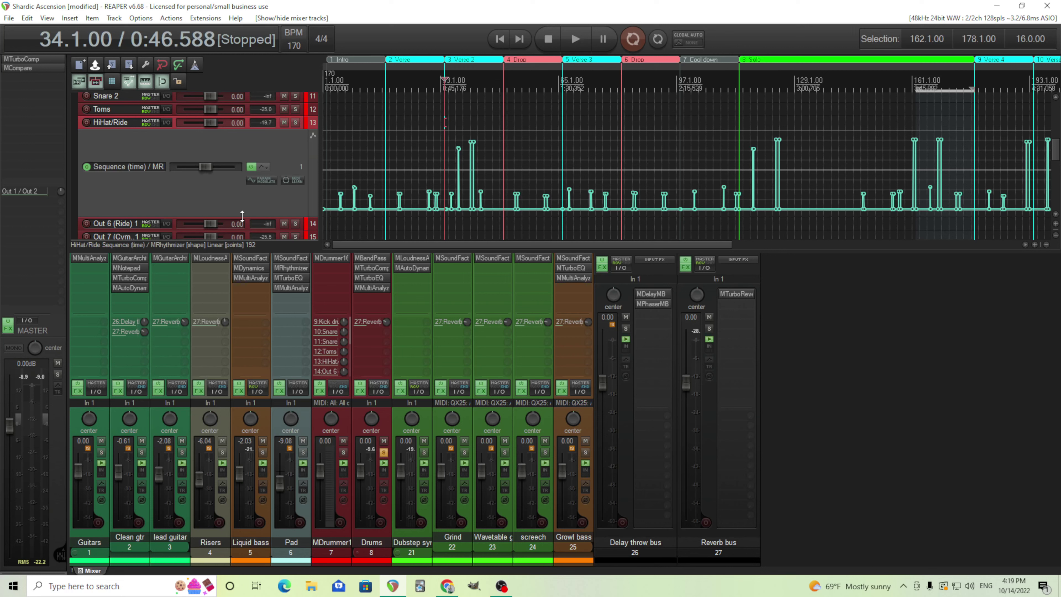
Step: Shrink the envelope lane, unsolo Drums, and play the Drop from bar 41 before stopping
drag(242, 217, 242, 164)
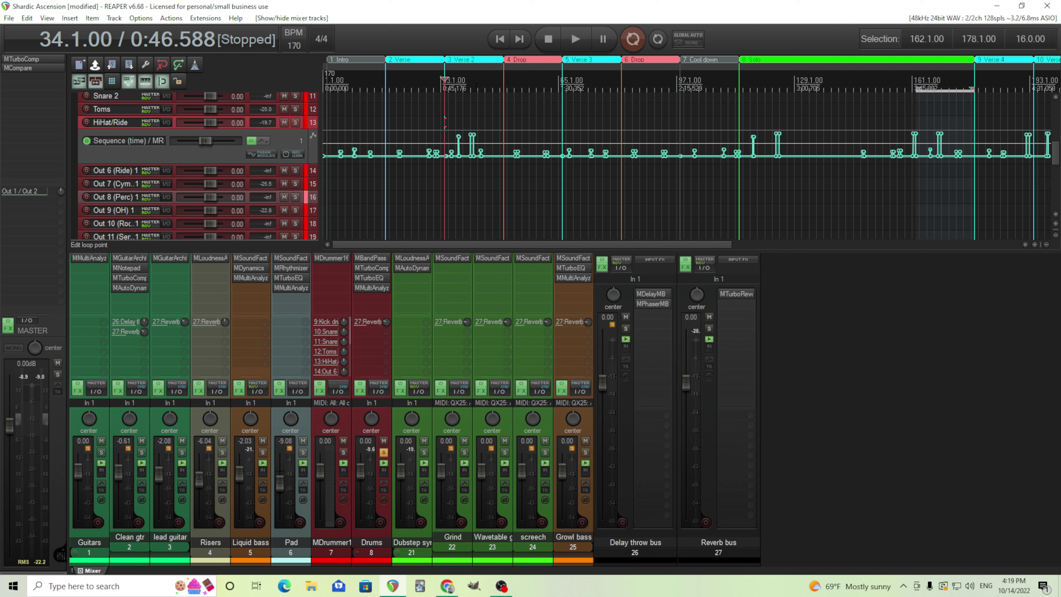
click(471, 126)
click(384, 453)
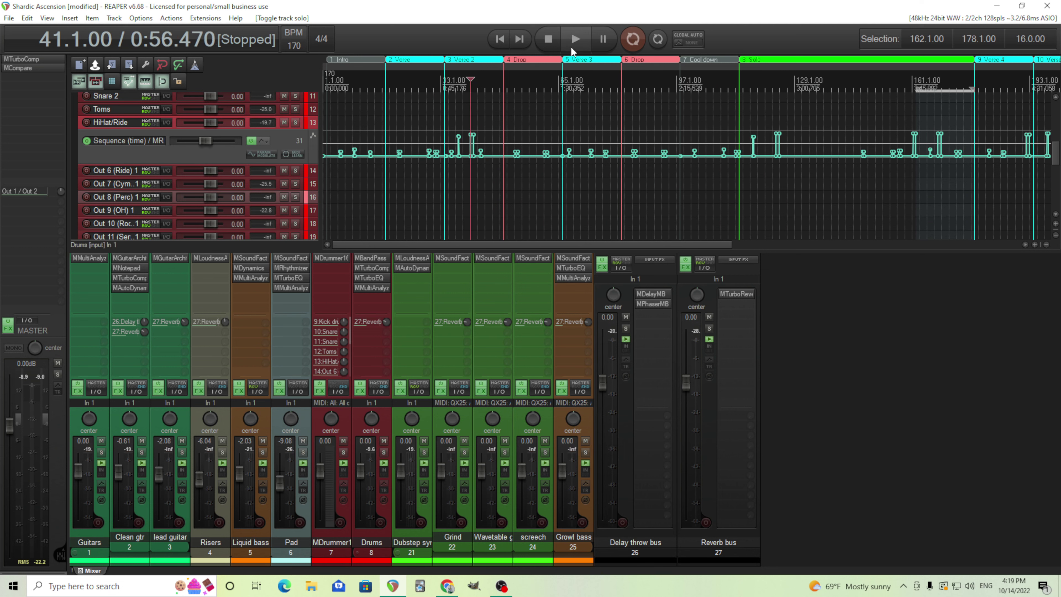
click(575, 42)
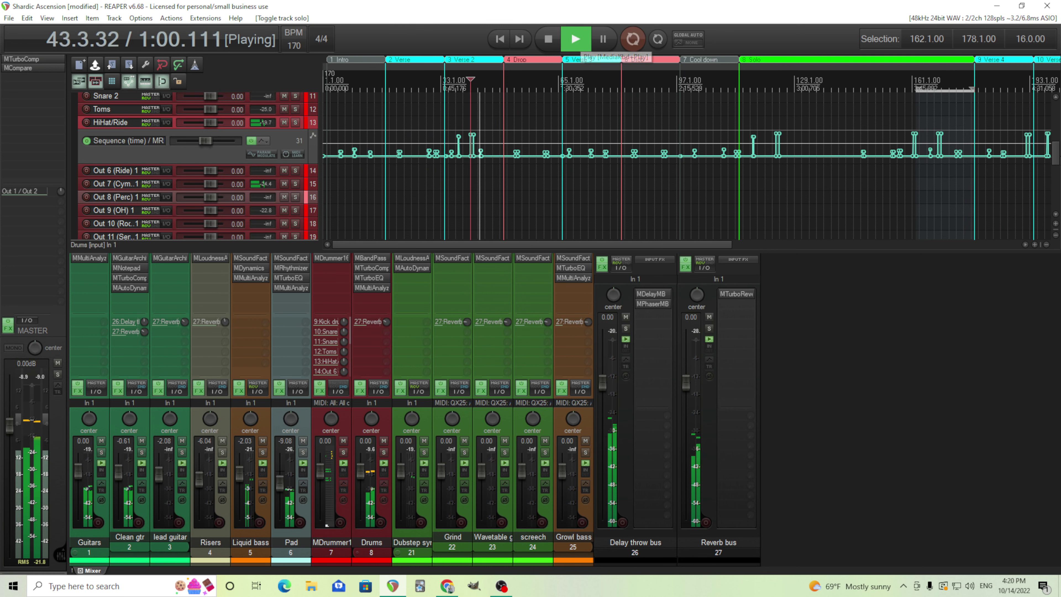
scroll(575, 136, up, 3)
scroll(543, 125, up, 1)
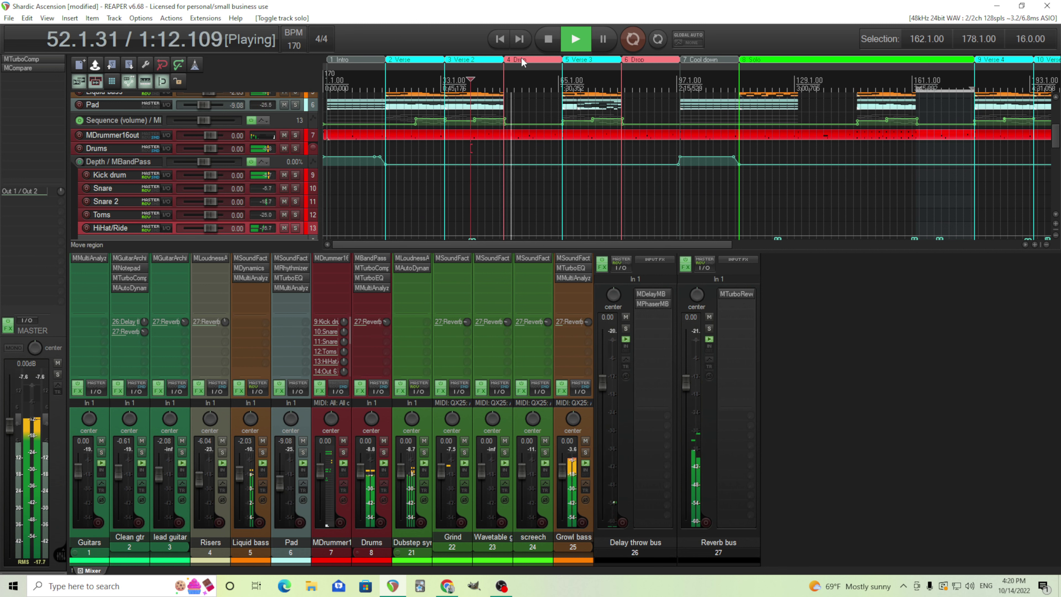
click(545, 42)
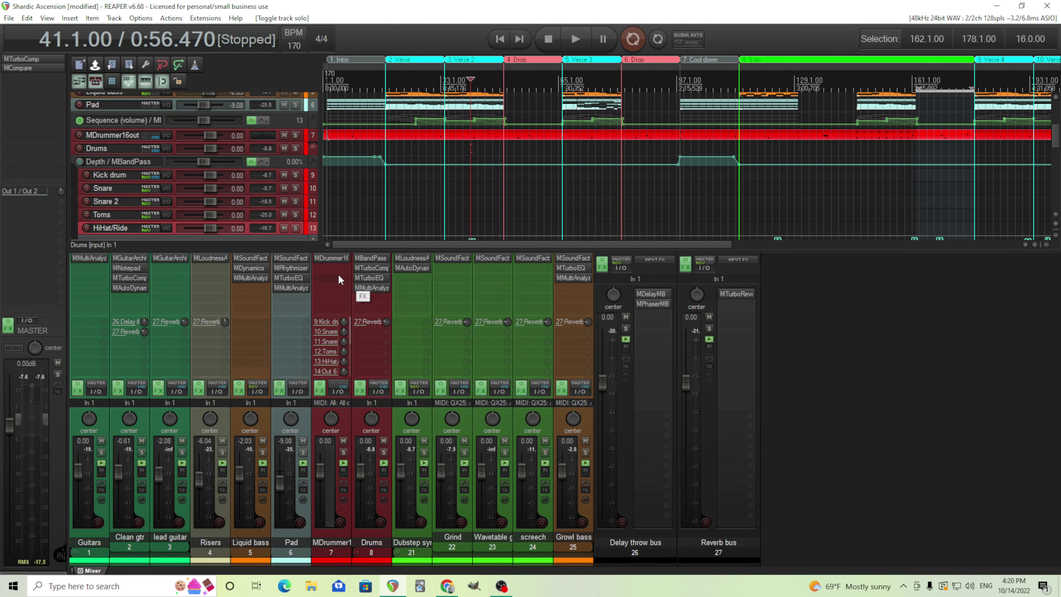
Step: On MDrummer16out channel 2, audition and choose a Beat loop with open and pedal hi-hats
click(329, 258)
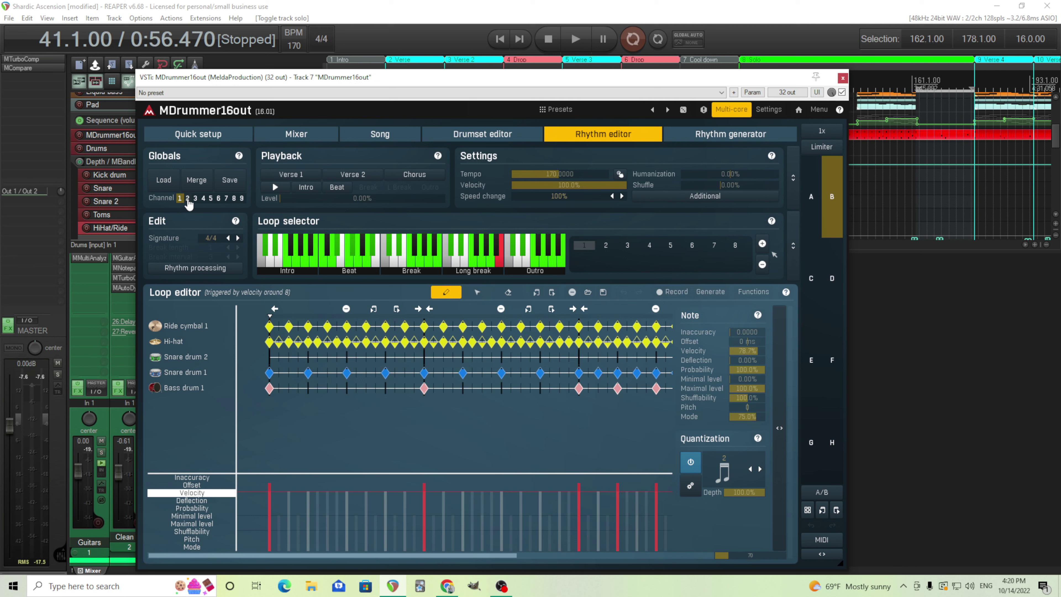
click(188, 198)
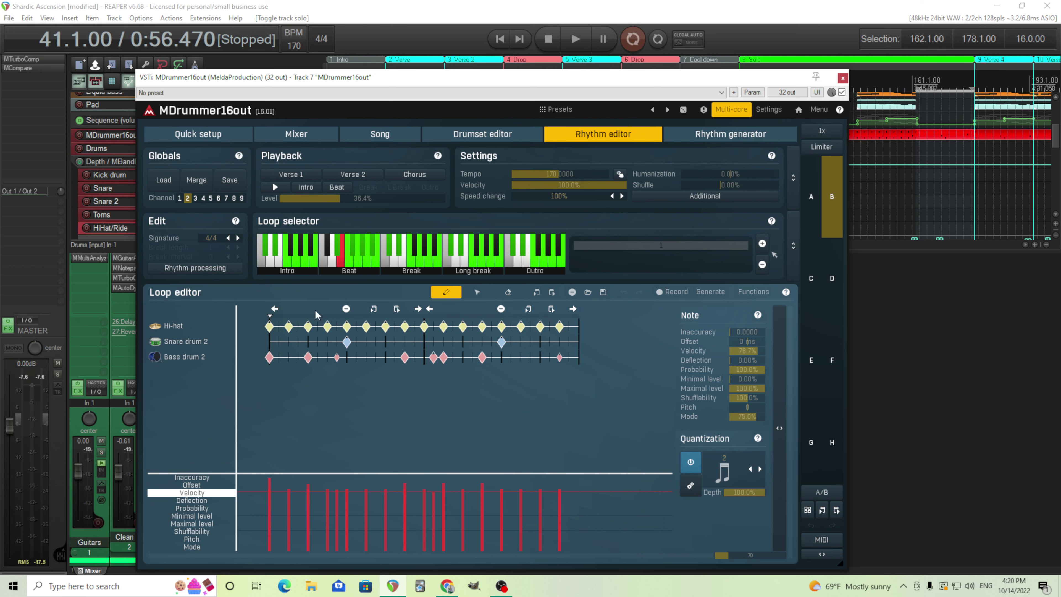
click(275, 187)
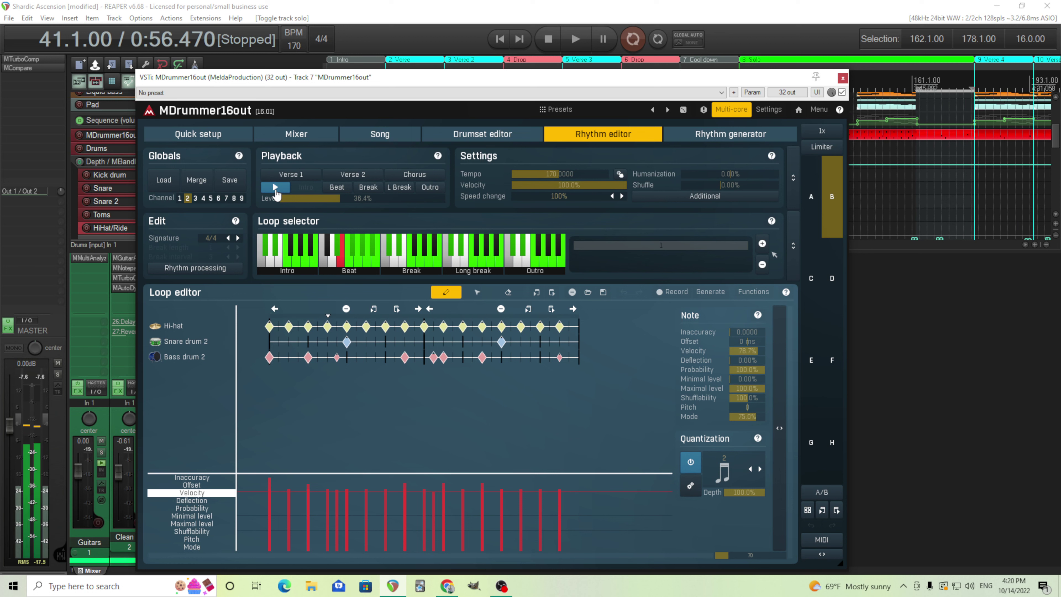
click(352, 264)
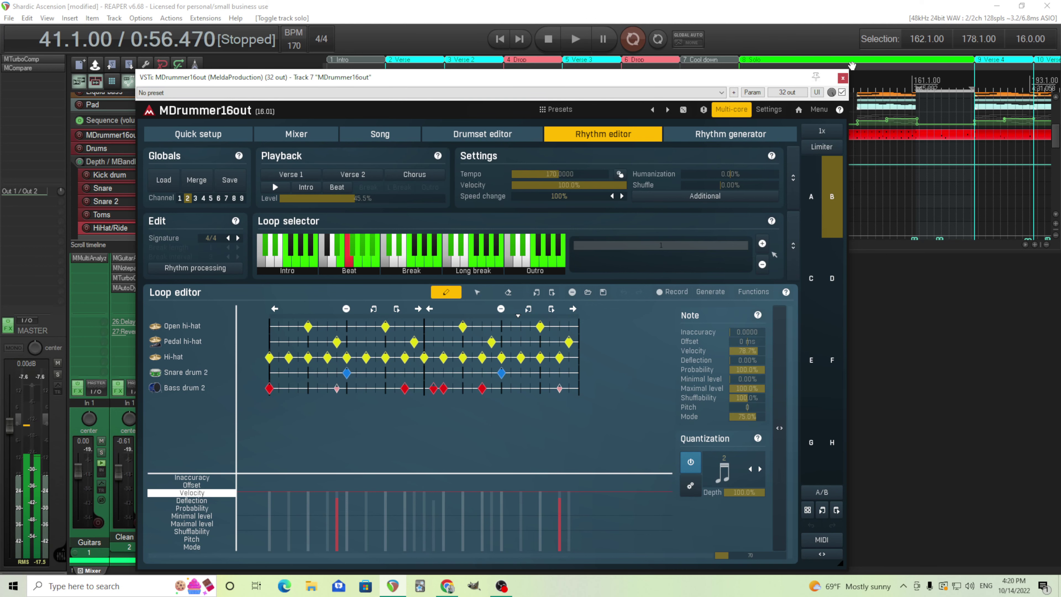
click(843, 78)
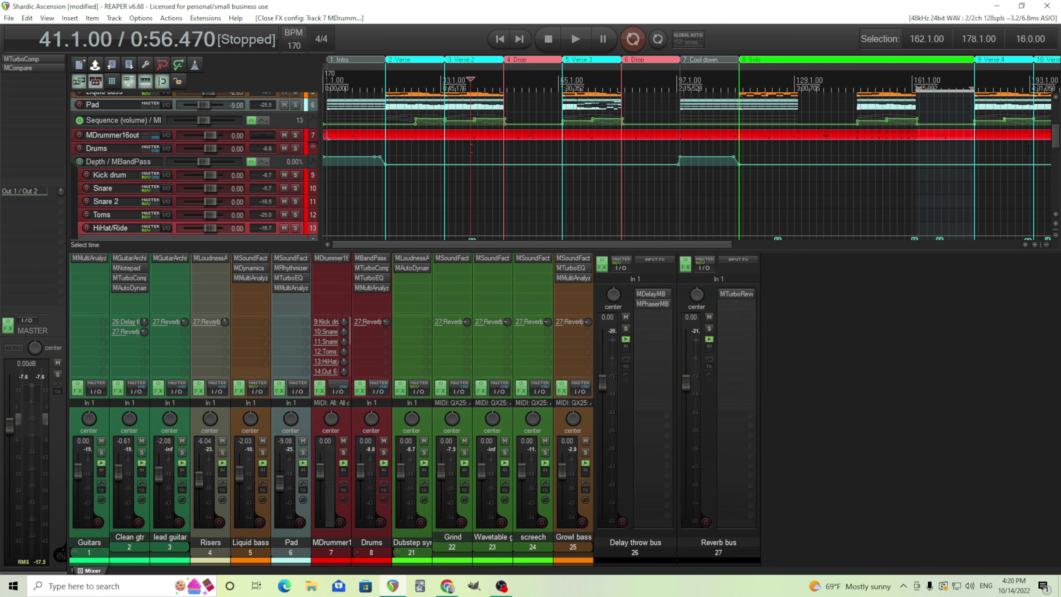
Step: Scroll down to bring the MRhythmizer Sequence (time) envelope lane into view
drag(1054, 133, 1057, 136)
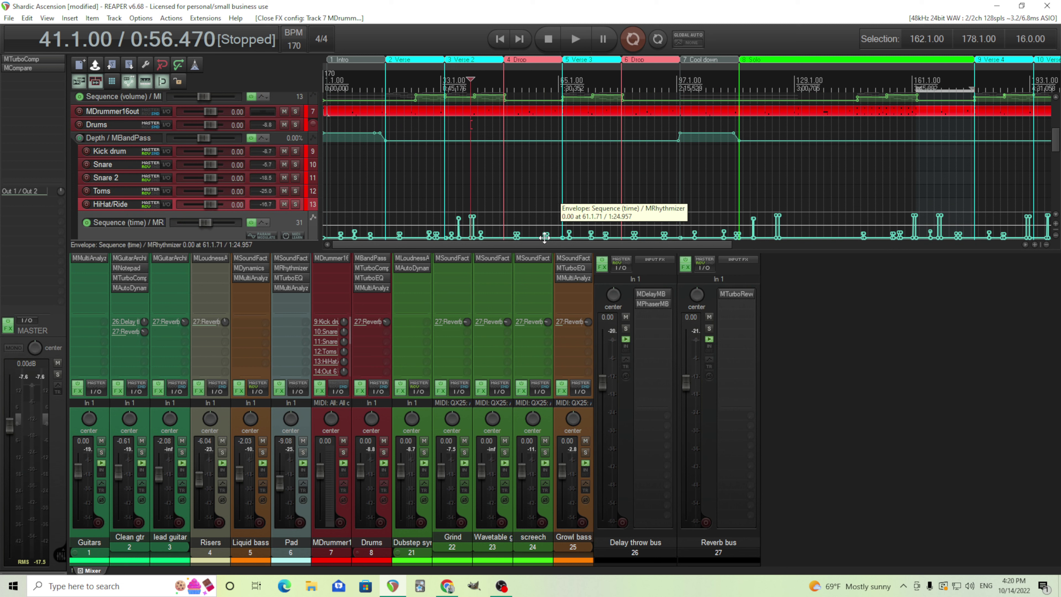
mouse_move(546, 236)
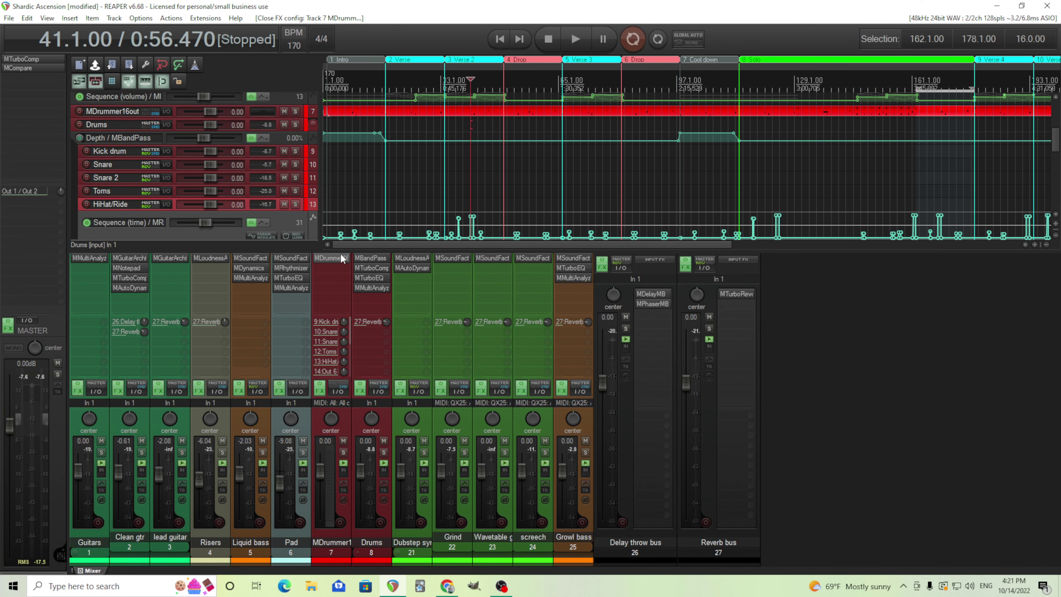
Step: Open the MDrummer16out MIDI item in the MIDI editor and locate the trigger note at bar 18
click(469, 114)
double_click(469, 114)
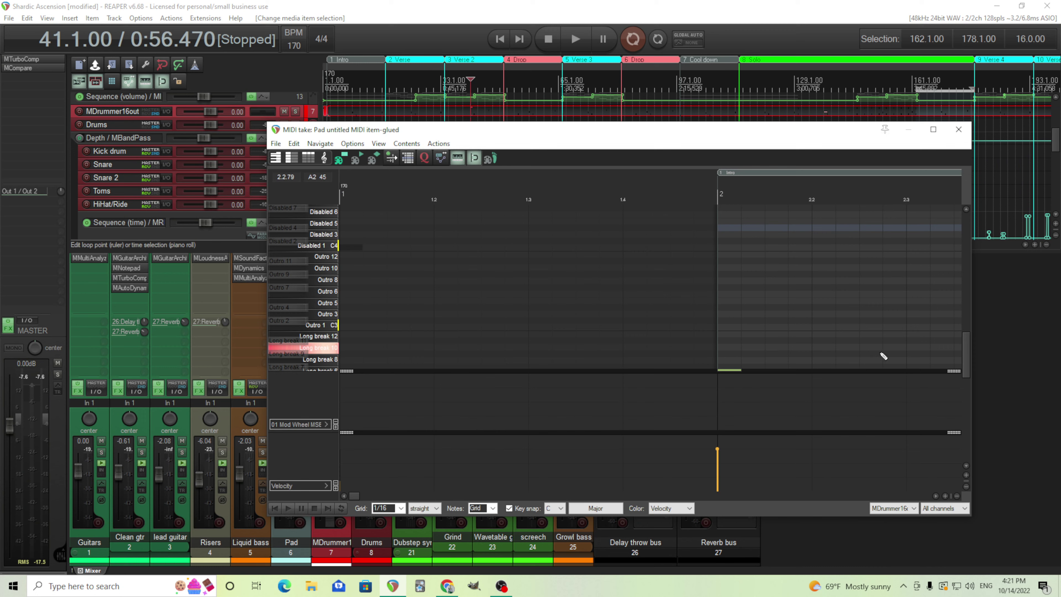
scroll(533, 322, down, 5)
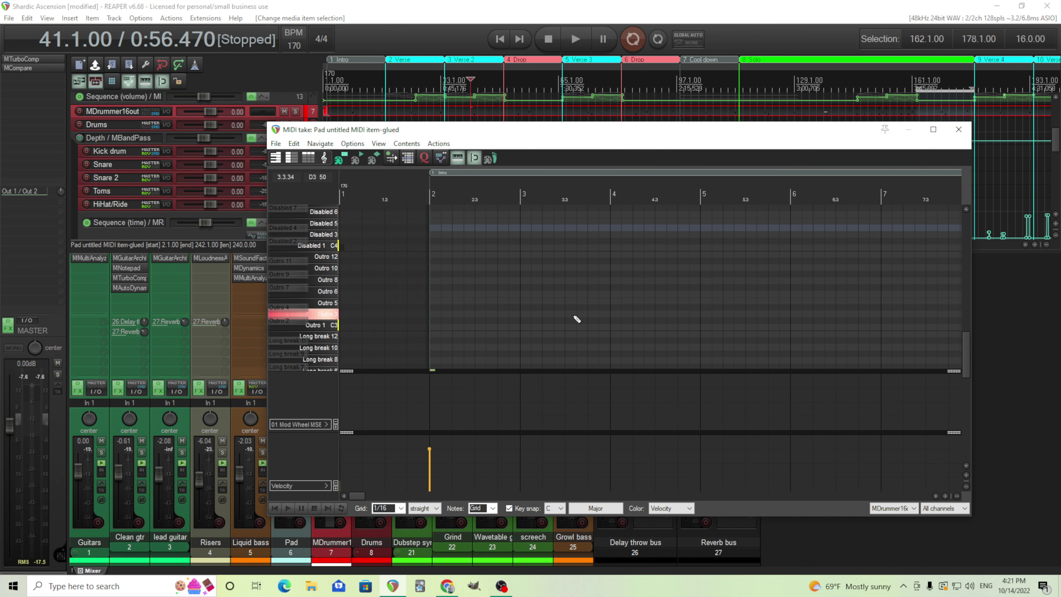
drag(964, 357, 976, 424)
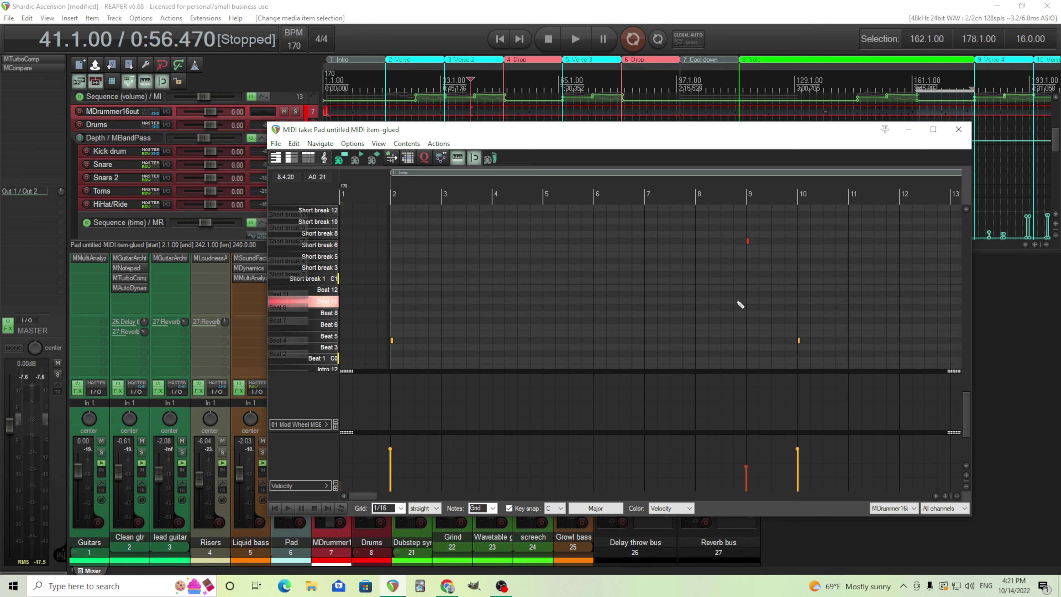
drag(373, 502, 411, 501)
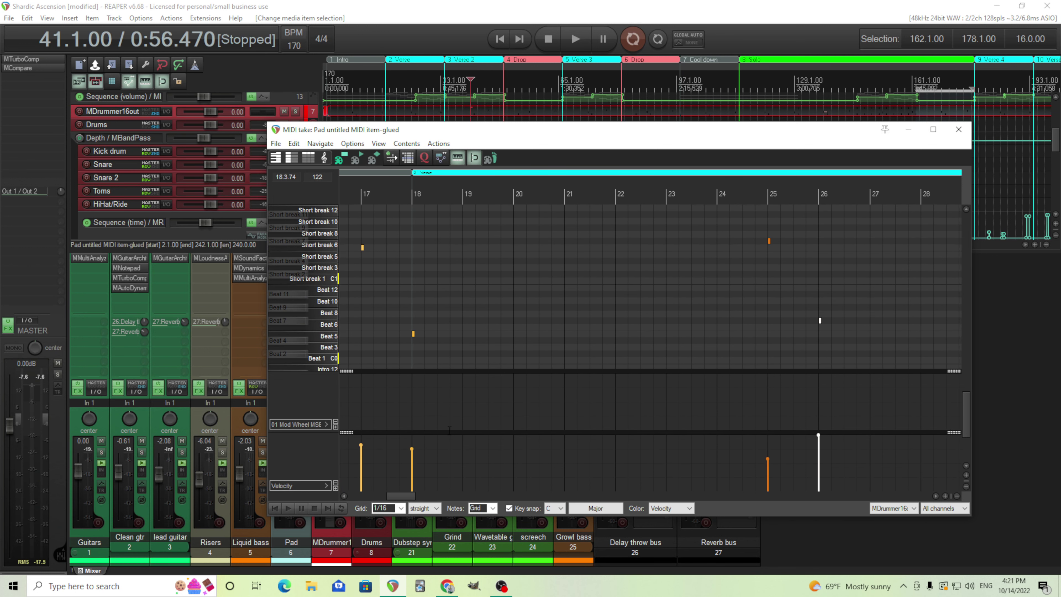
right_click(413, 334)
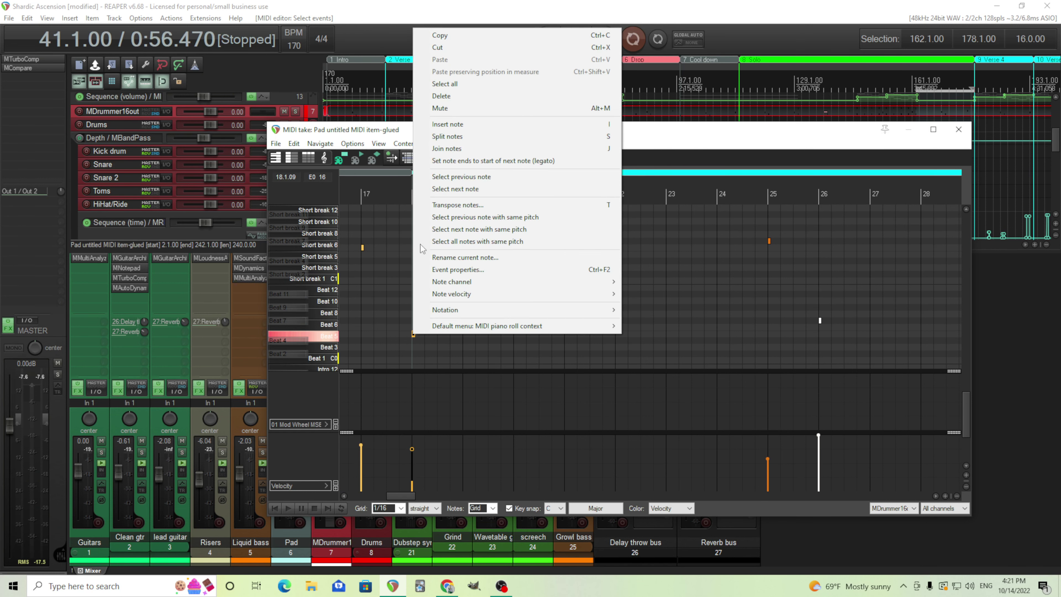
click(456, 349)
click(456, 348)
scroll(445, 344, up, 6)
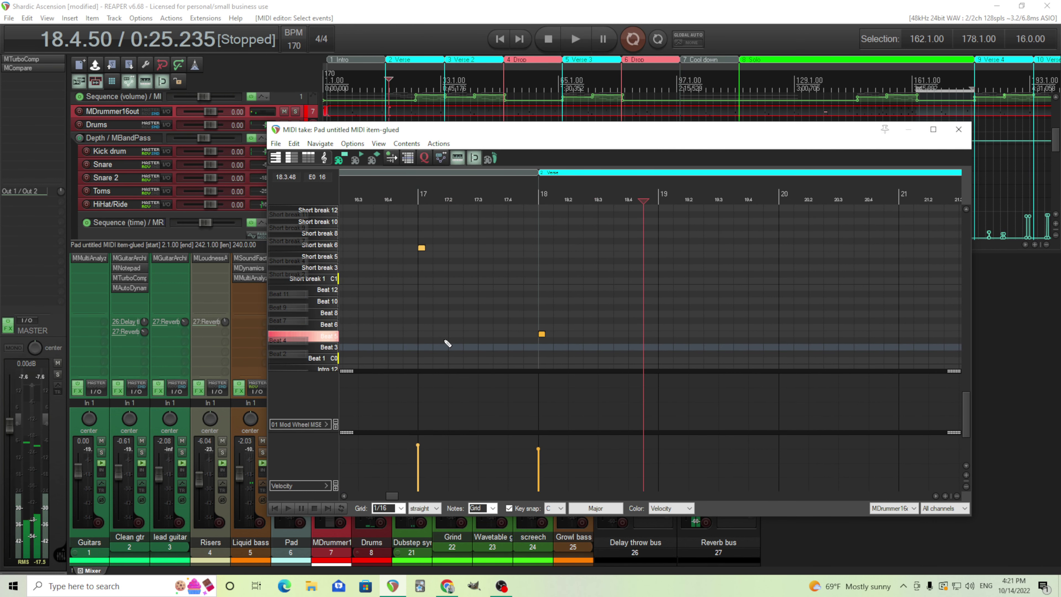
Step: Set the bar 18 trigger note to MIDI channel 2 and audition the change
right_click(414, 337)
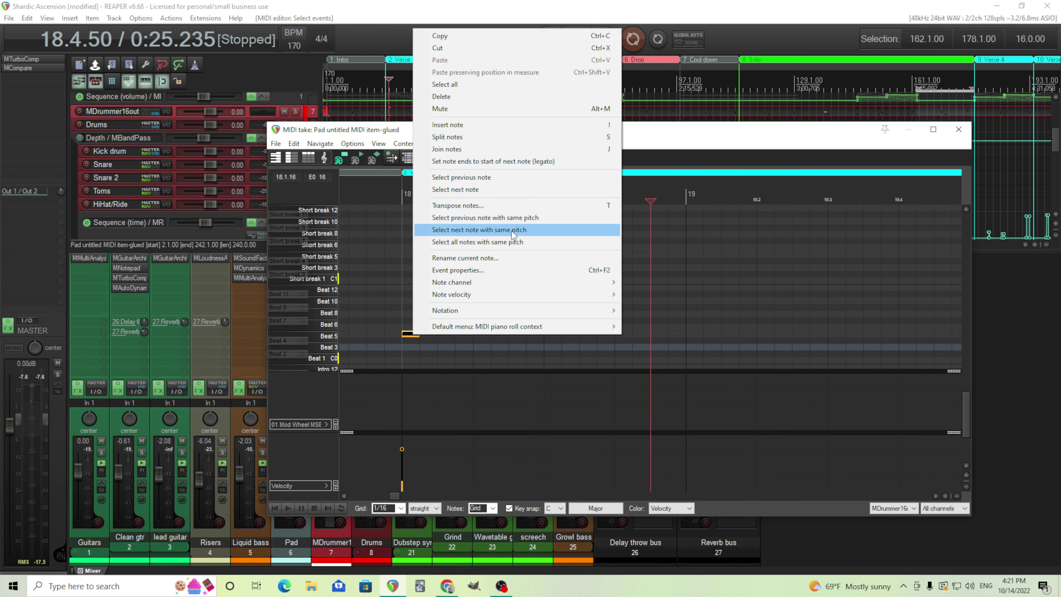
mouse_move(525, 284)
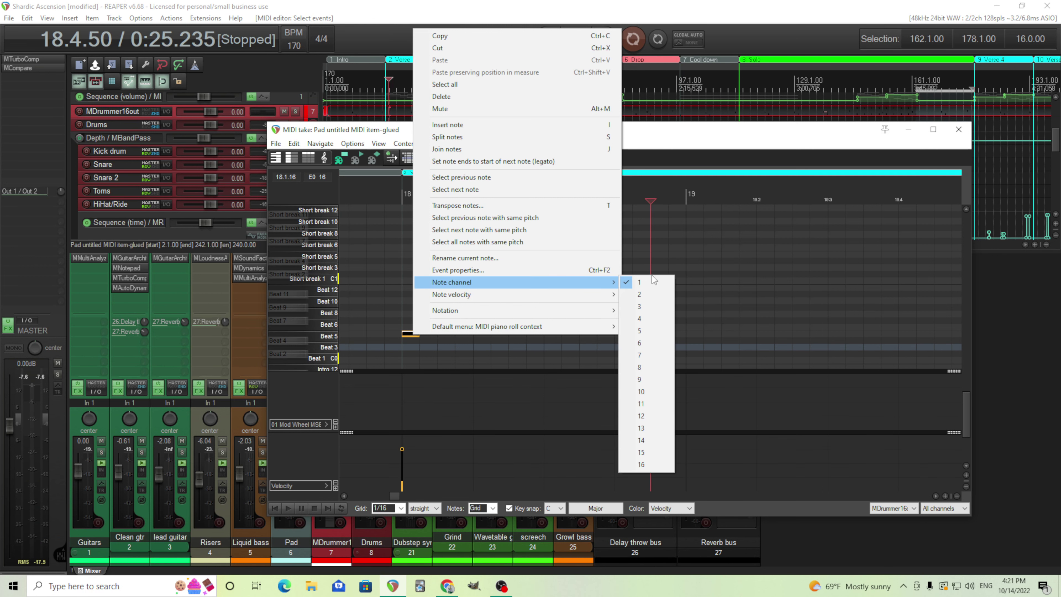
click(650, 293)
click(703, 200)
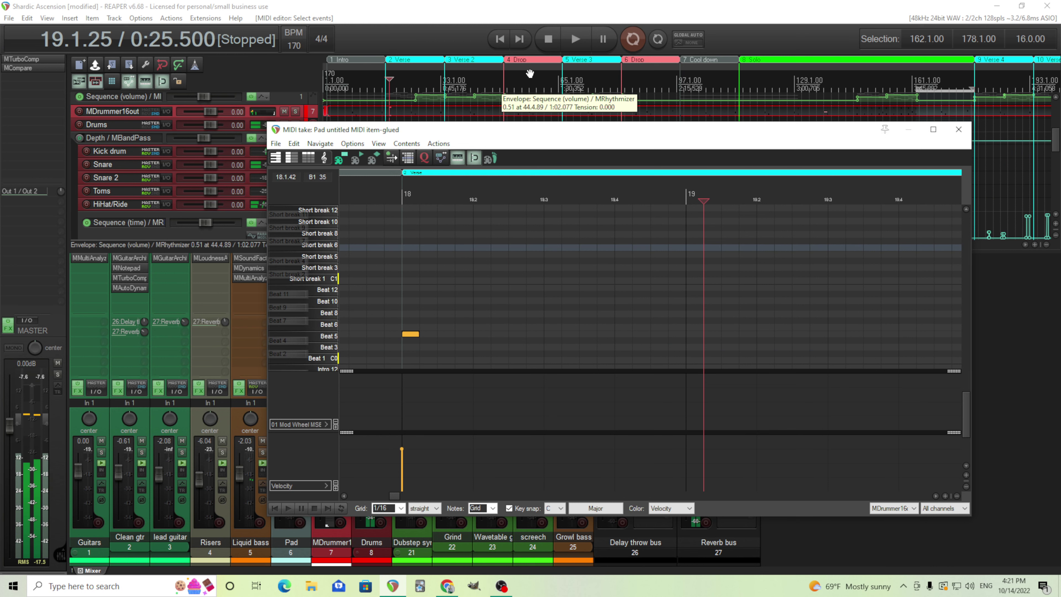
click(575, 39)
click(548, 39)
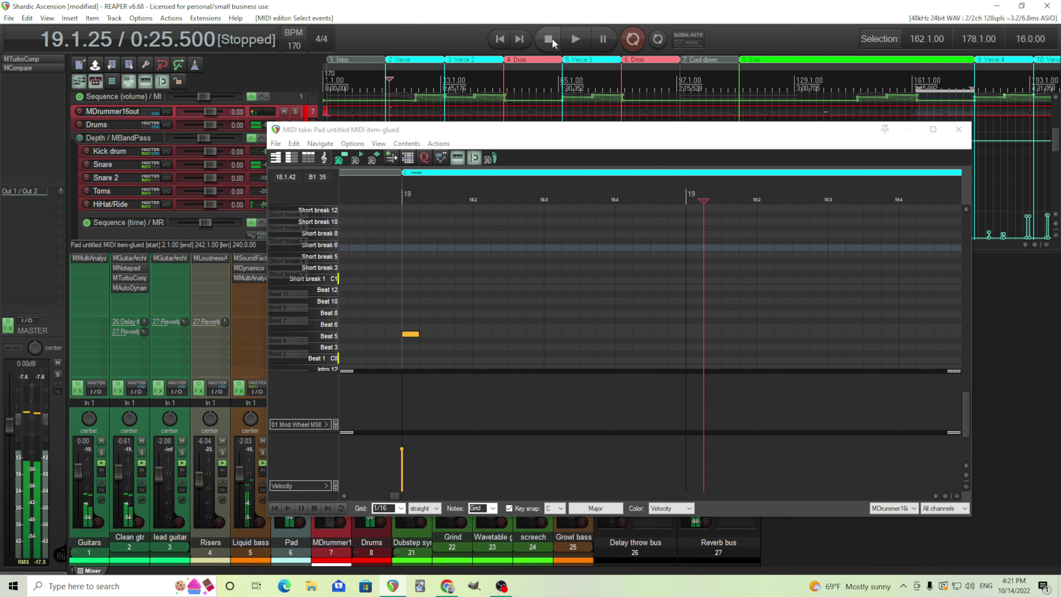
drag(395, 496, 471, 494)
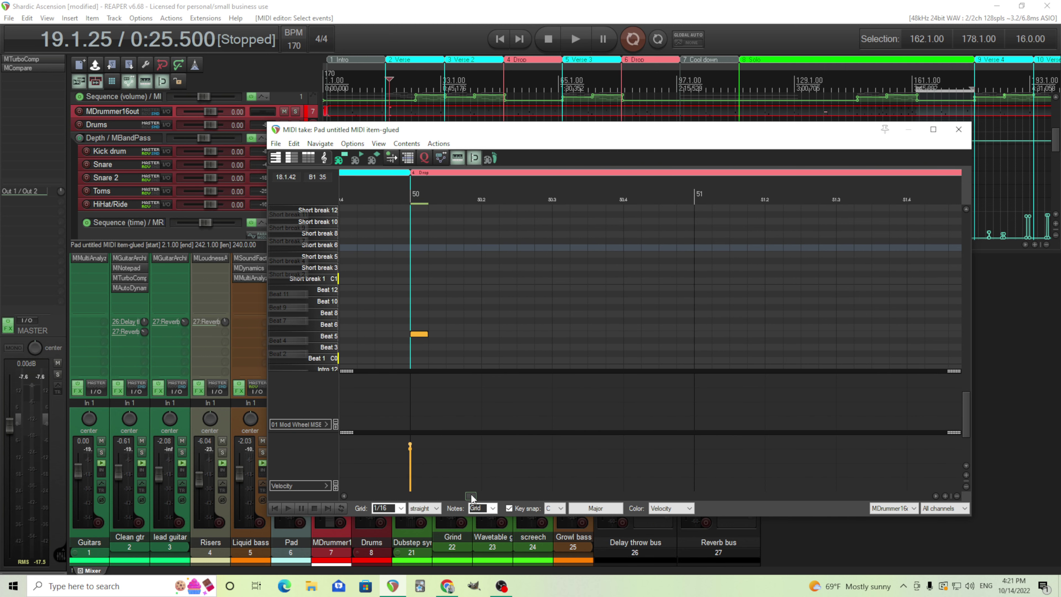
right_click(418, 337)
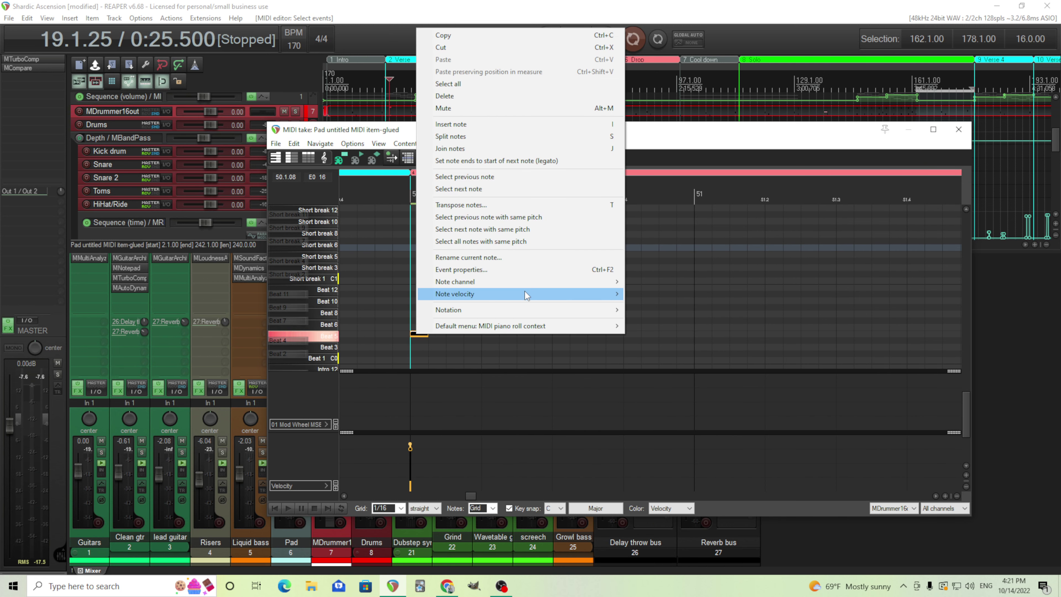
mouse_move(520, 286)
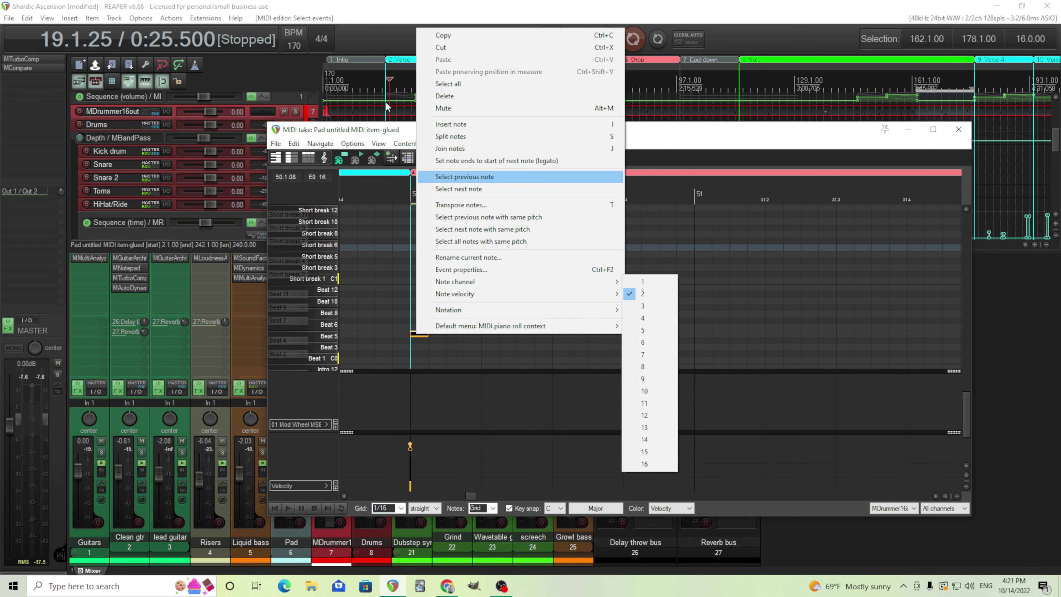
click(372, 132)
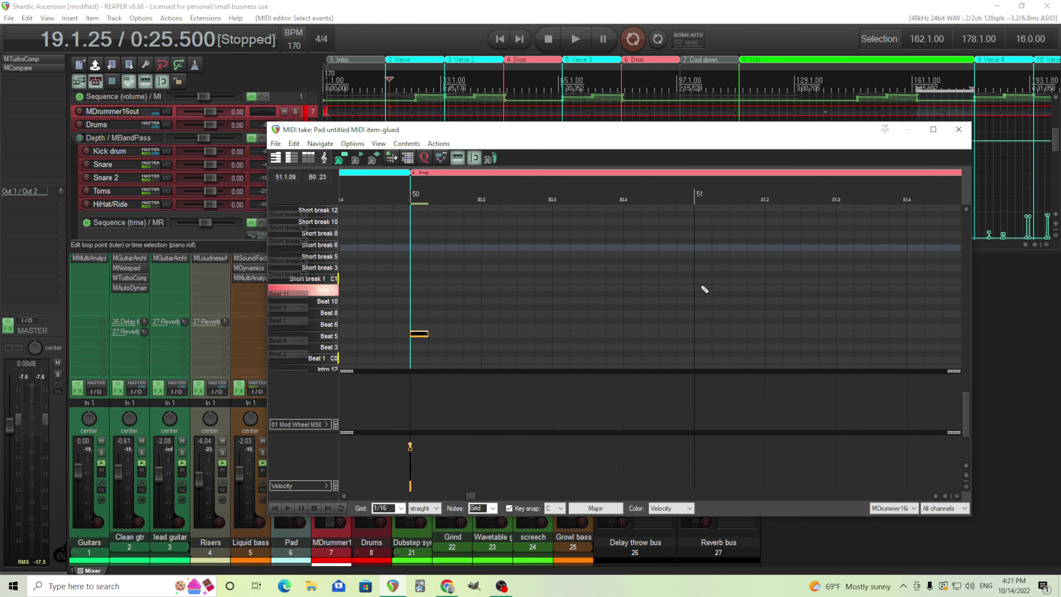
scroll(698, 291, down, 4)
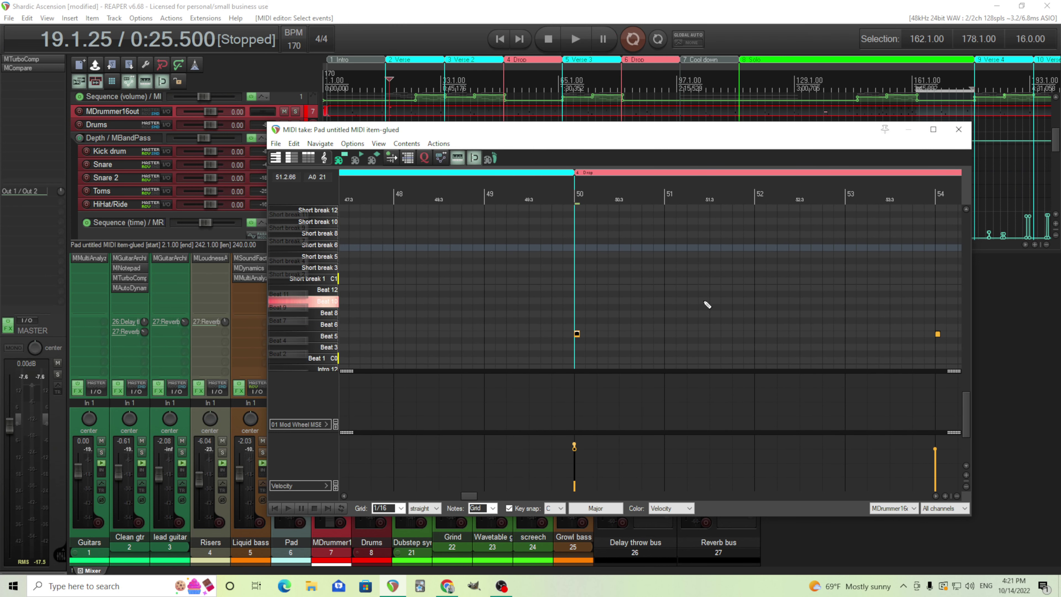
Step: Preview the C4 note at bar 50 without changing it, then close the MIDI editor
drag(968, 405, 965, 331)
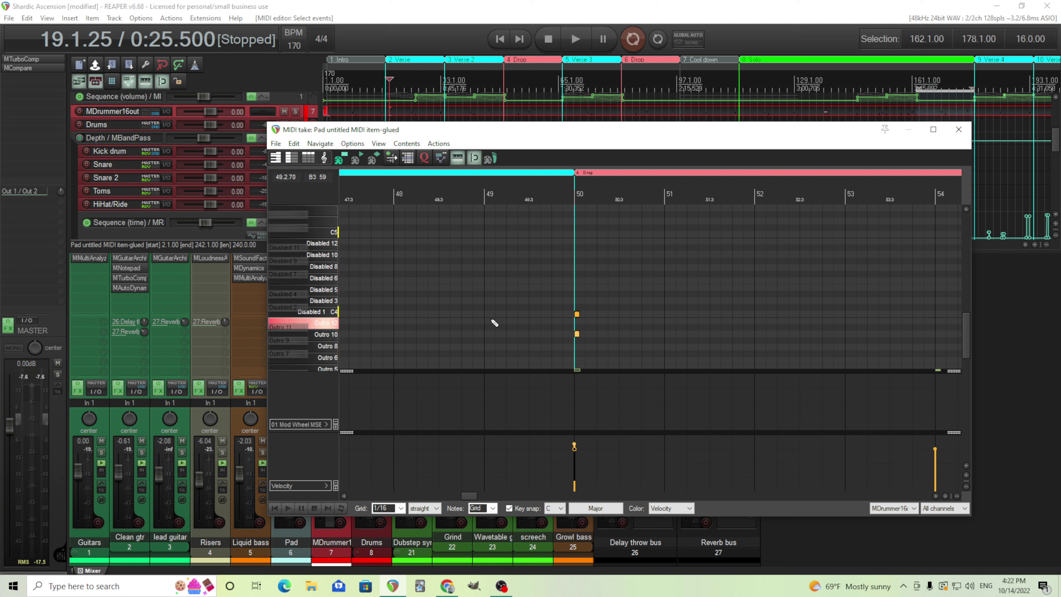
click(577, 314)
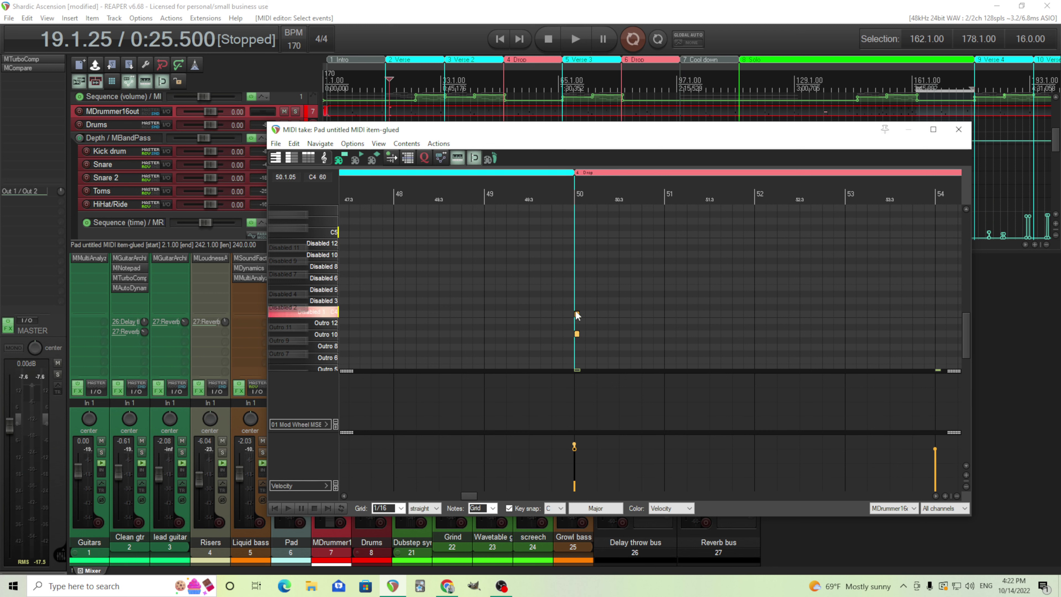
right_click(577, 314)
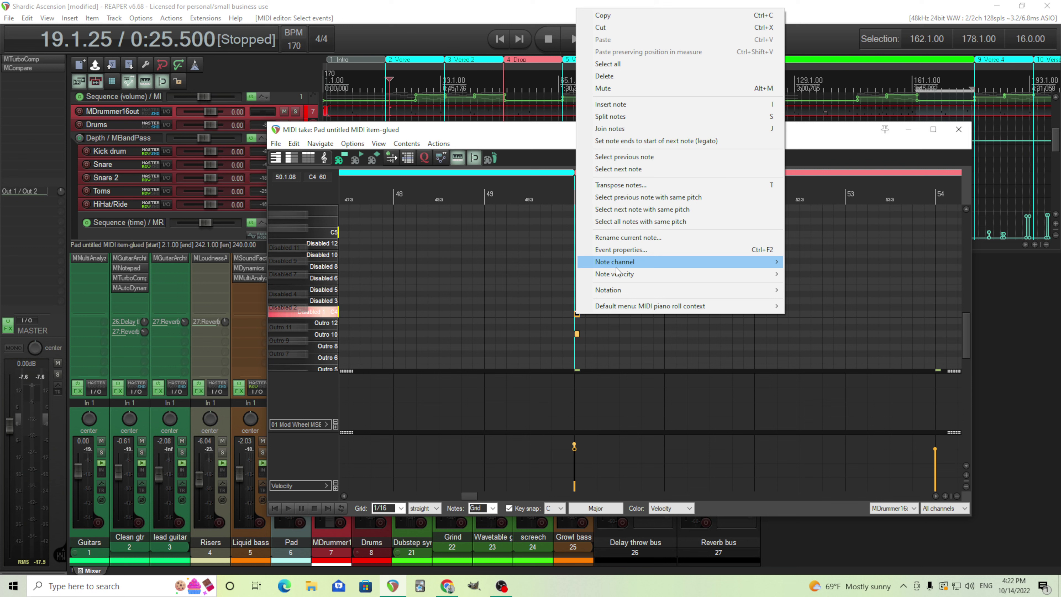
mouse_move(615, 263)
click(493, 131)
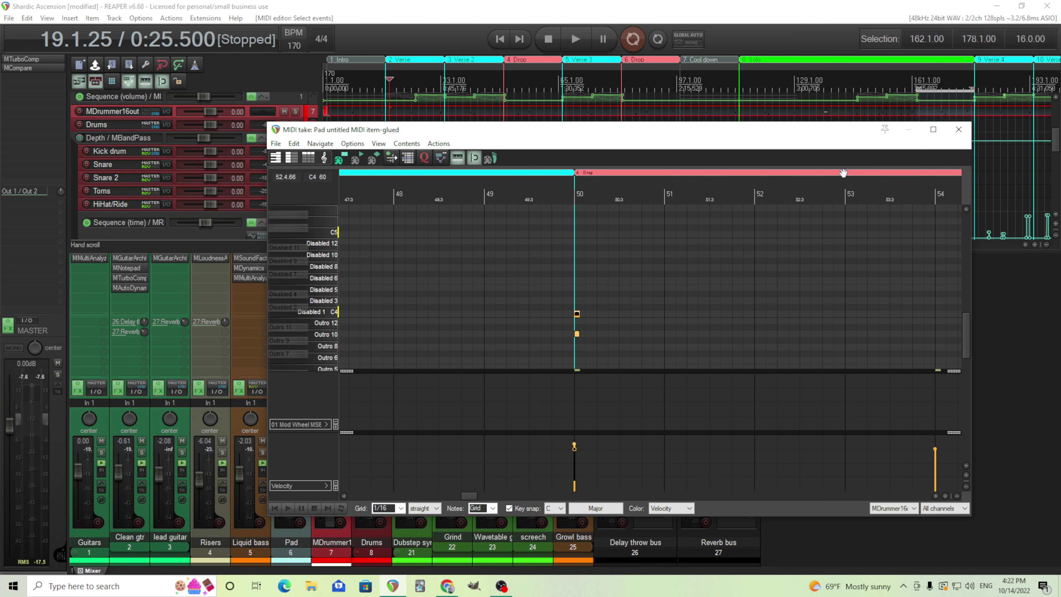
click(959, 129)
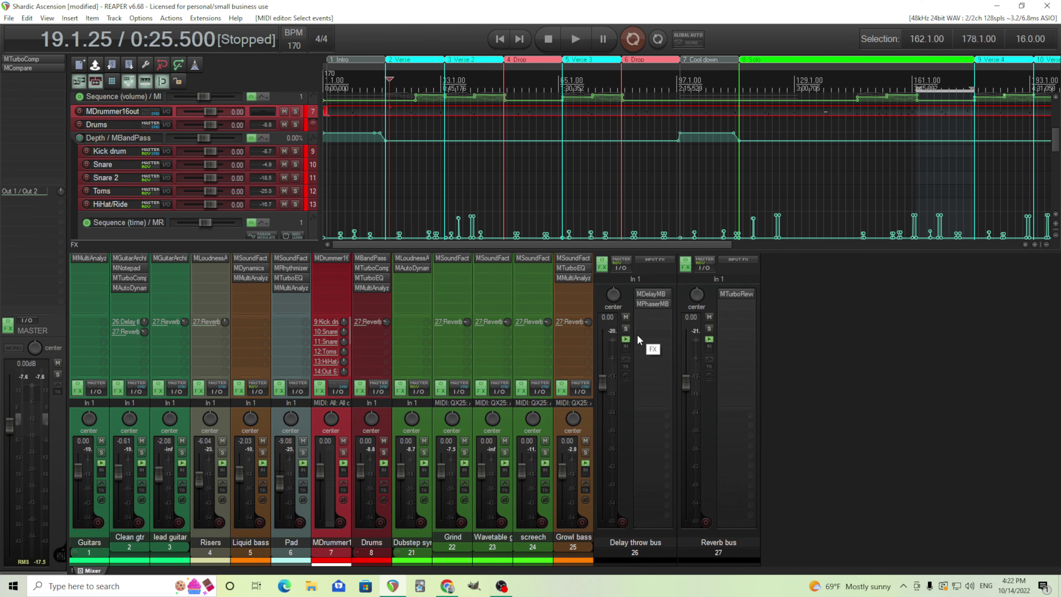
Step: Inspect the Drums track's MTurboEQ beside the mixer, then close it
click(373, 278)
drag(471, 182, 552, 187)
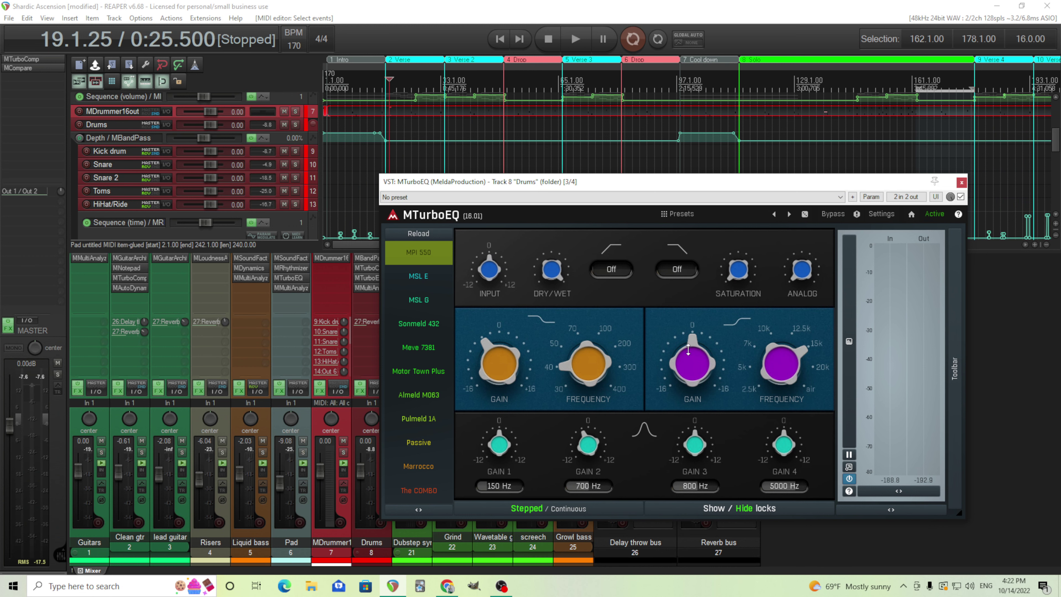
click(961, 183)
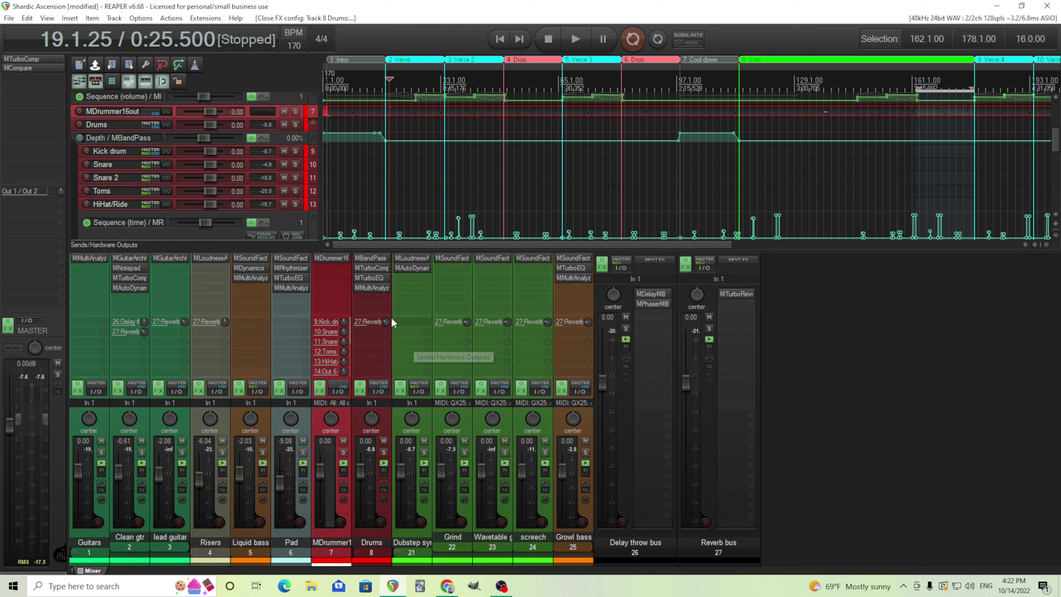
Step: Audition the Drums MTurboComp during playback, then stop and return the cursor to bar 2
click(370, 268)
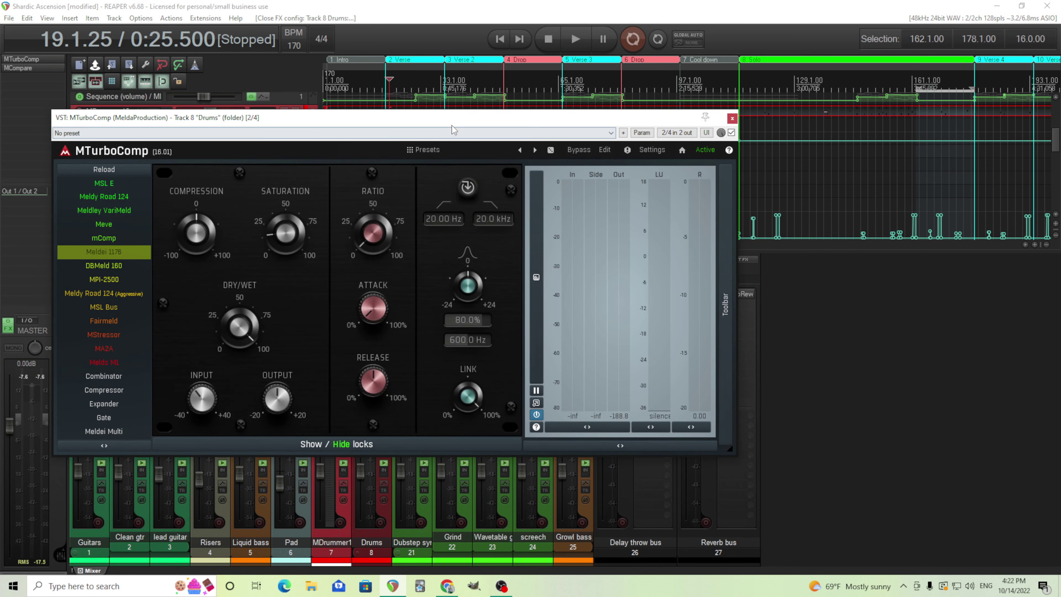
click(571, 46)
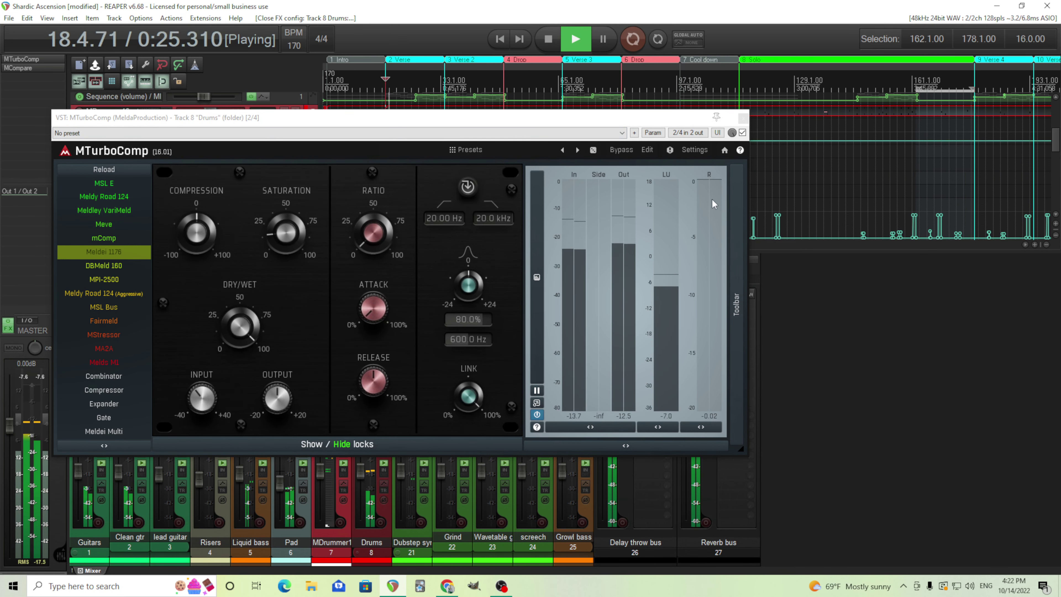
click(743, 119)
click(548, 39)
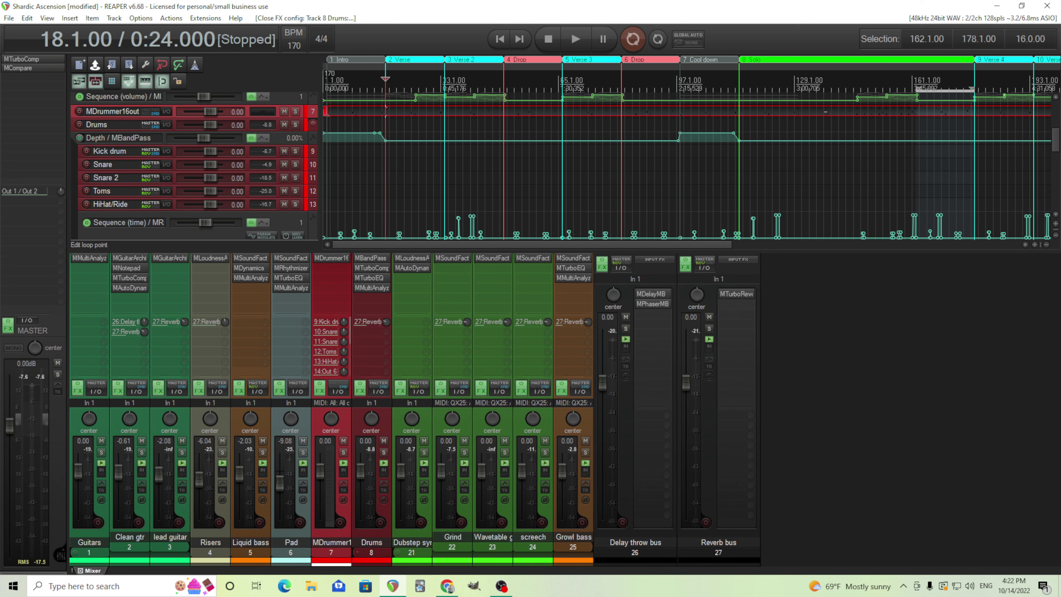
click(330, 82)
Step: Solo the Pad track and audition its Crystal pad MSoundFactory synth from bar 2
click(329, 82)
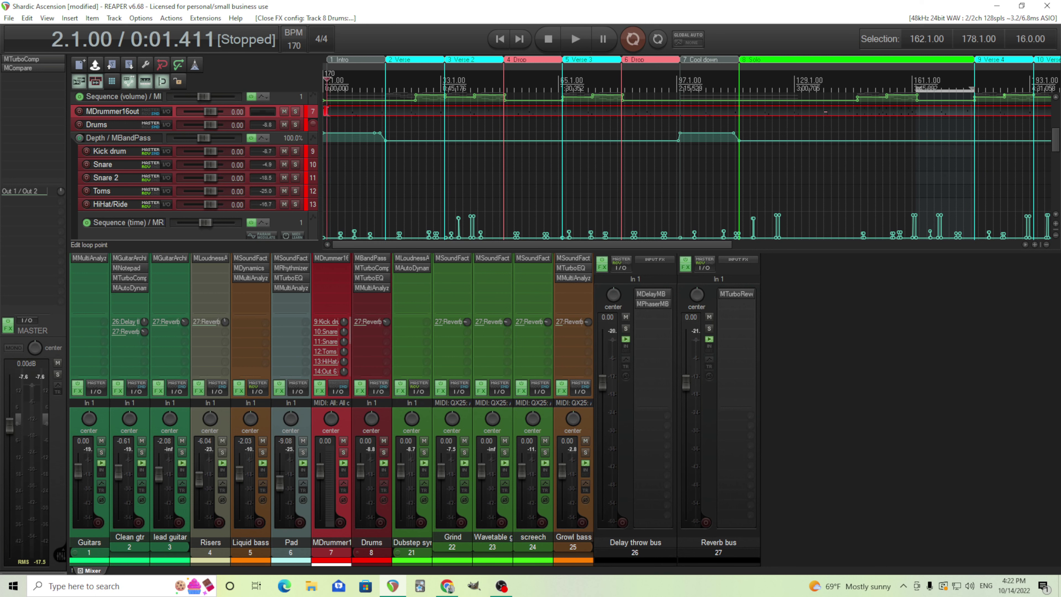
click(303, 452)
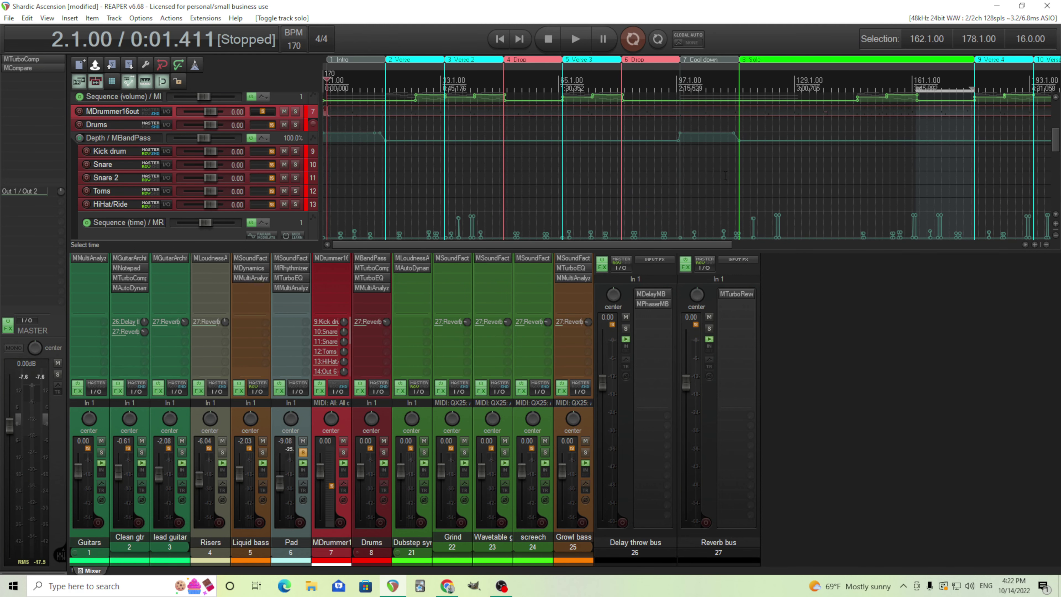
click(569, 39)
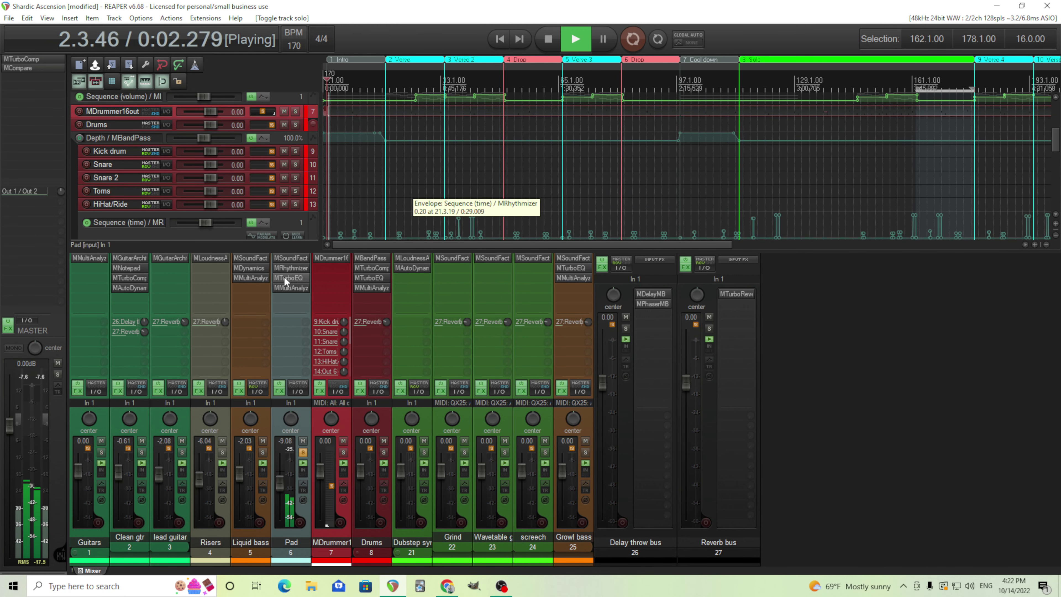
click(290, 259)
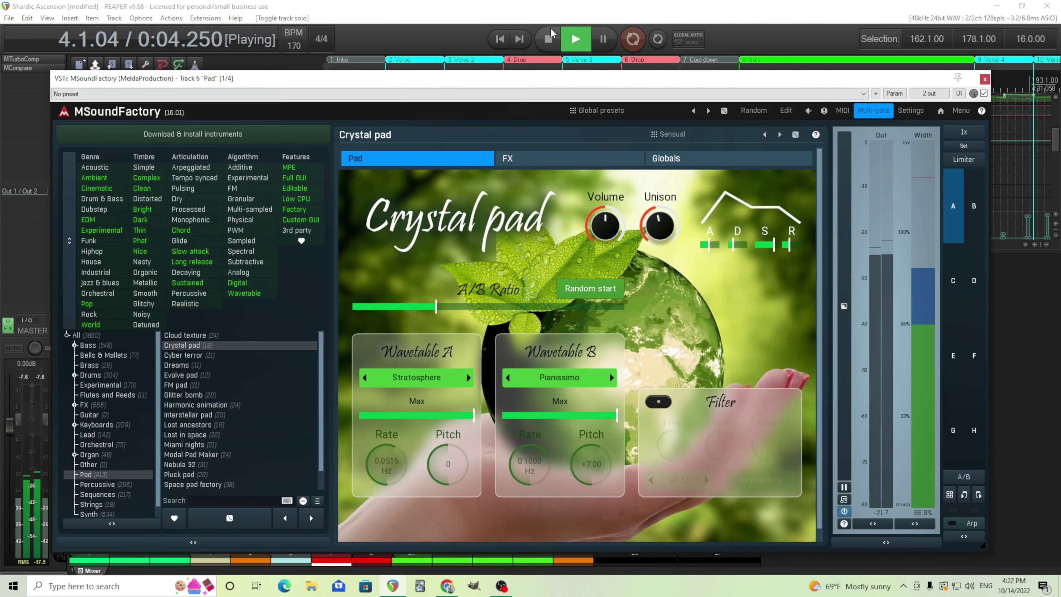
click(550, 39)
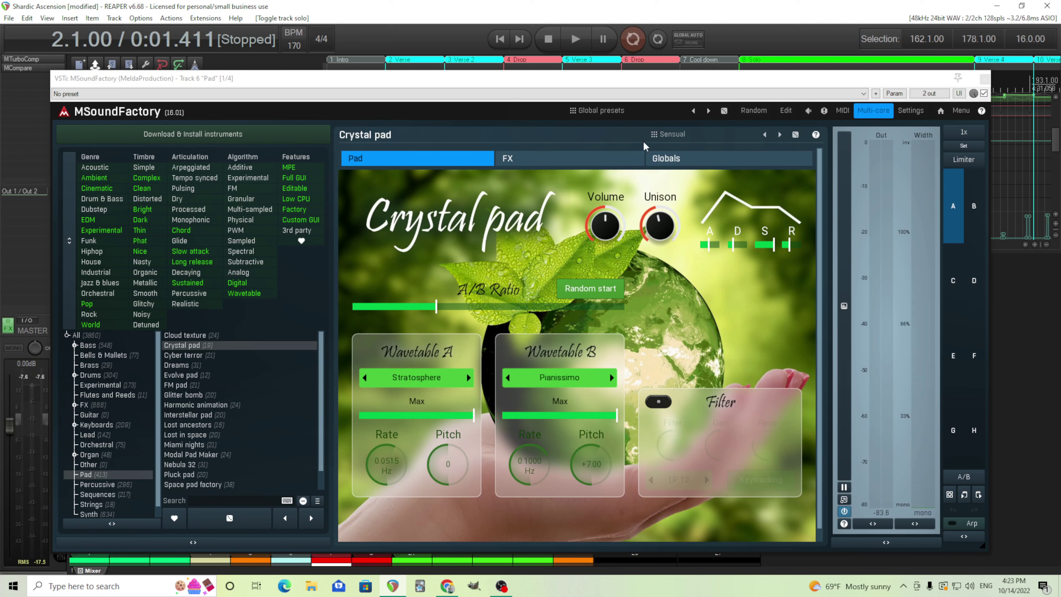
Step: Check the Crystal pad's Sensual preset in the instrument list, then close the synth window
click(692, 137)
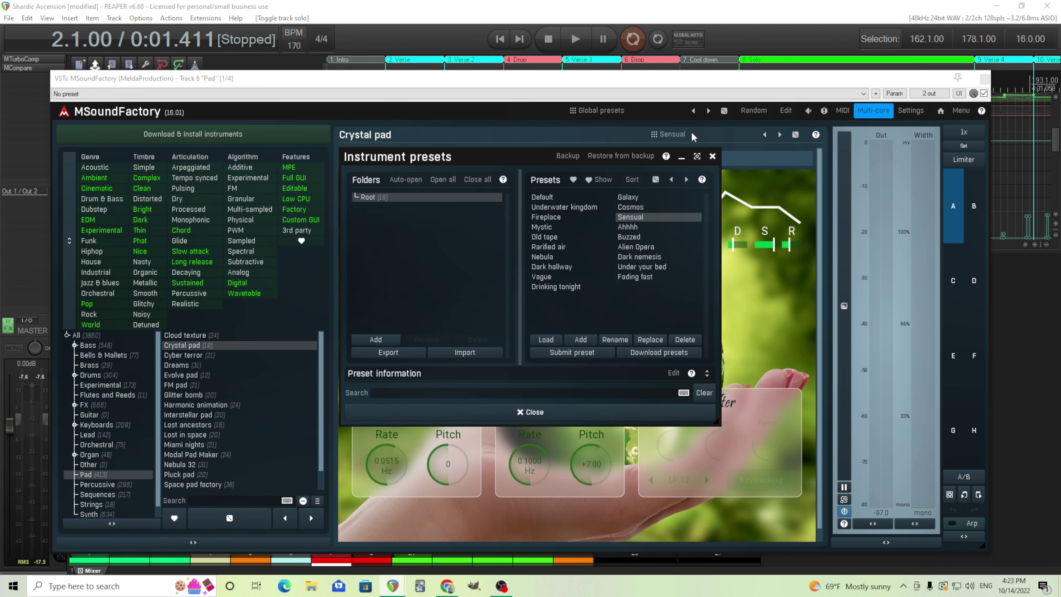
click(712, 156)
click(985, 80)
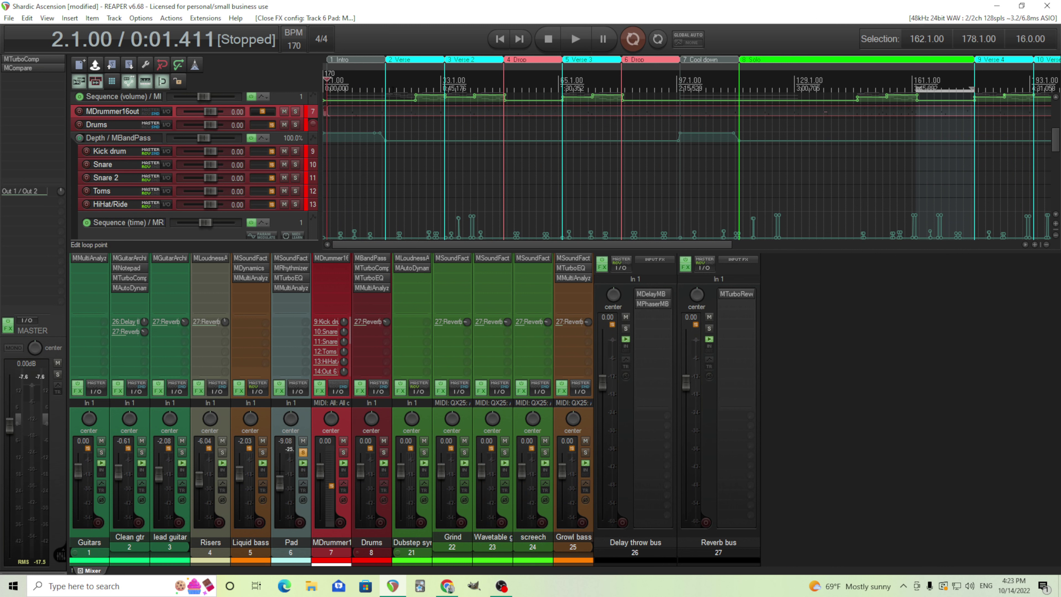
Step: Jump to the Verse marker and briefly play the soloed Pad from there
key(])
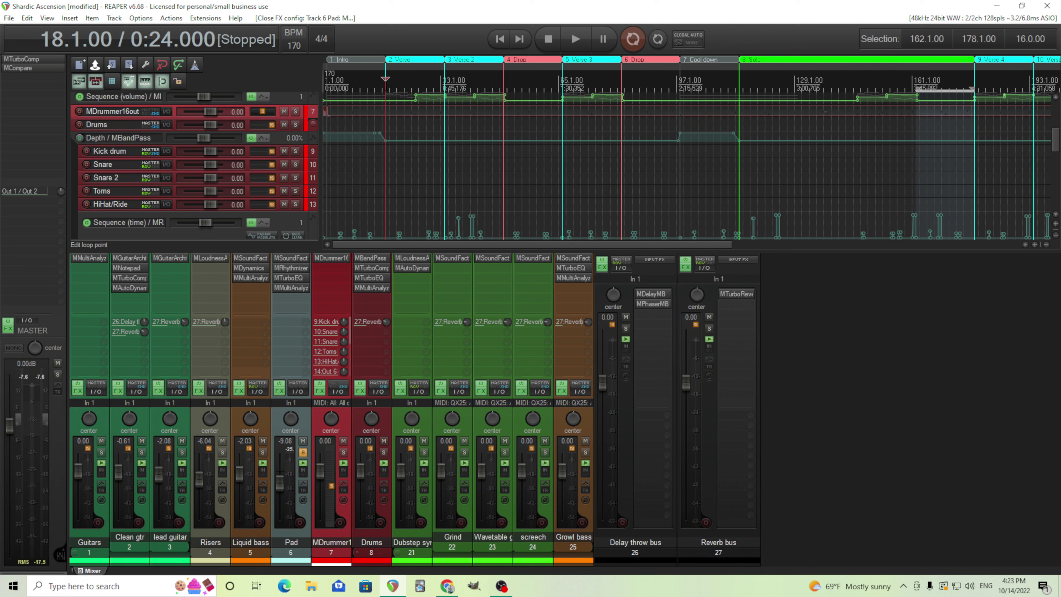
scroll(1058, 146, down, 6)
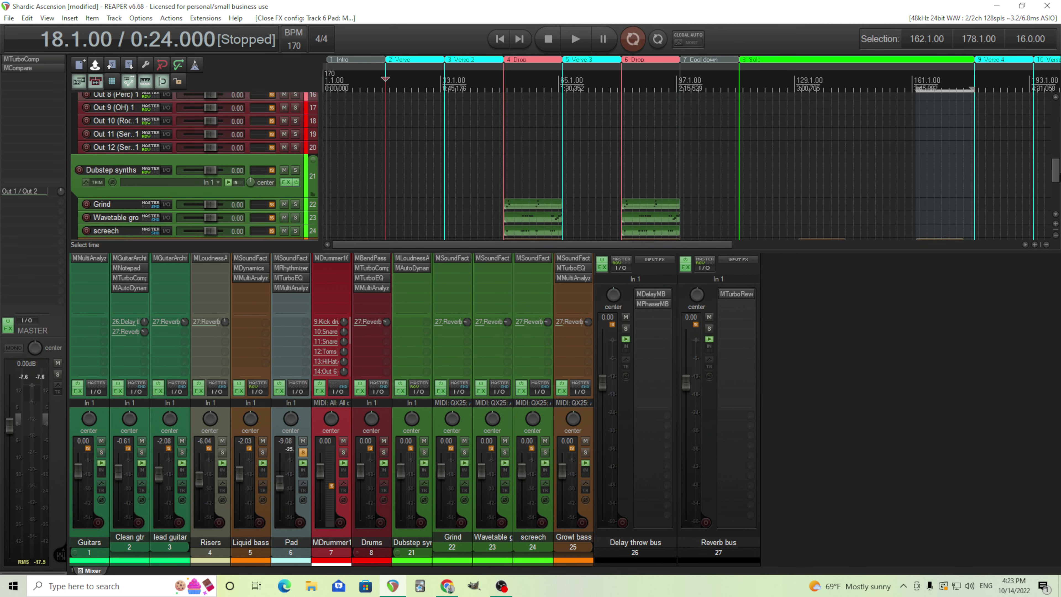
scroll(1059, 128, up, 7)
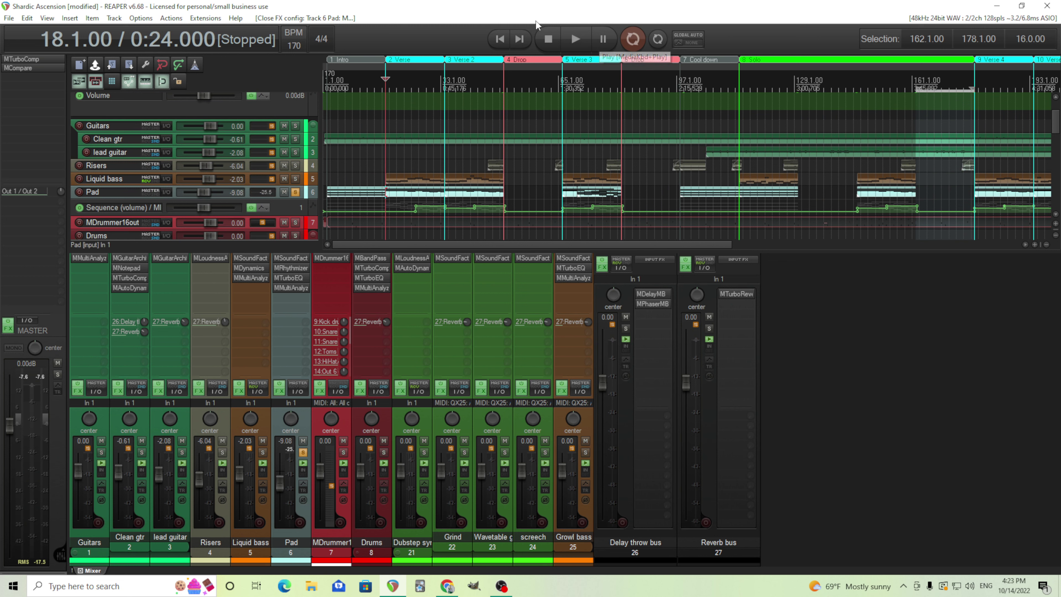
click(576, 39)
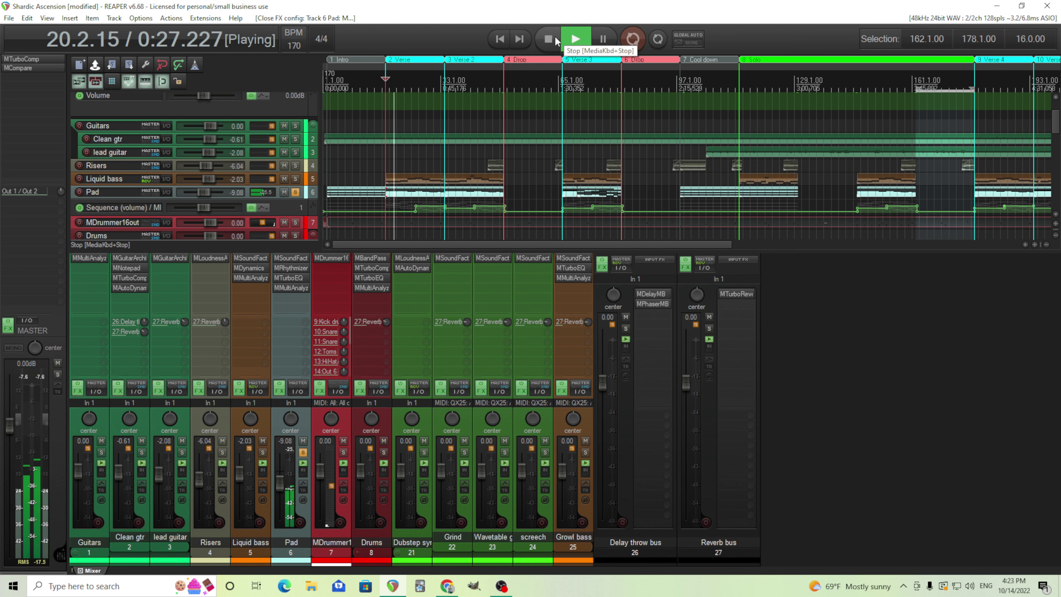
click(556, 39)
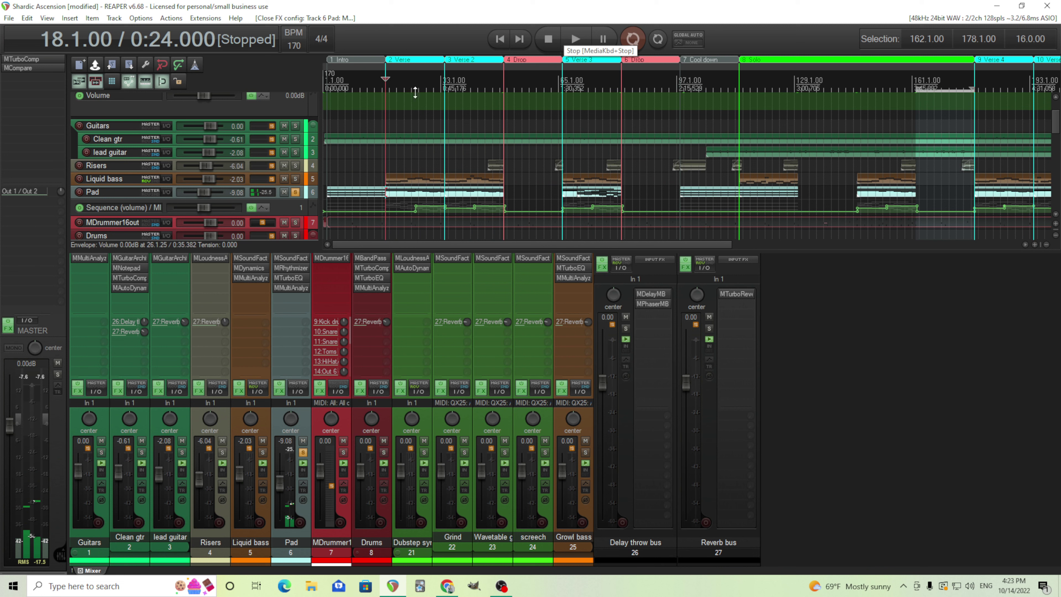
Step: Restart the soloed Pad's playback from bar 25
click(419, 74)
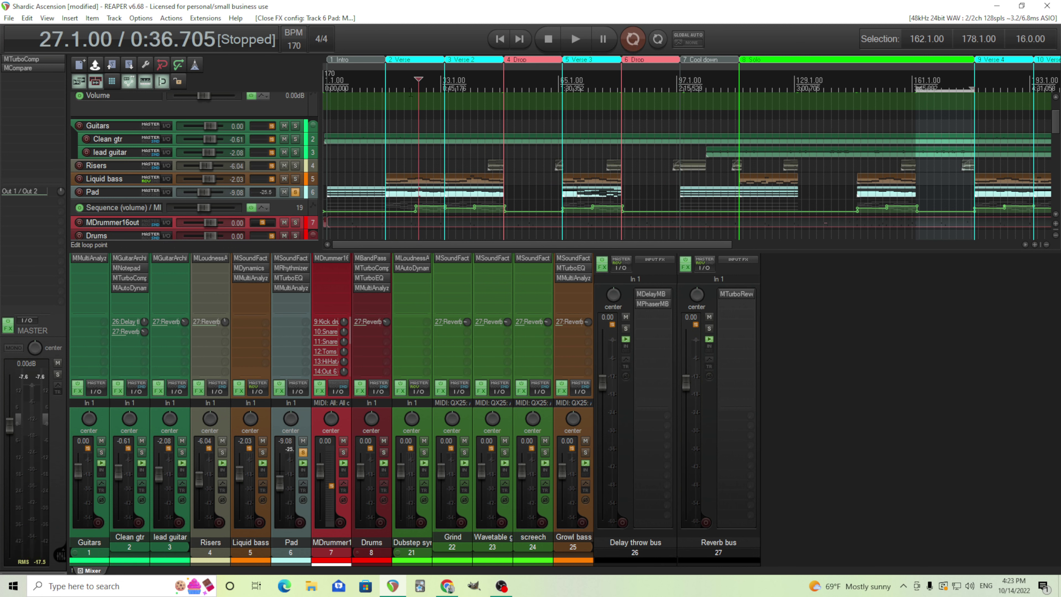
click(411, 94)
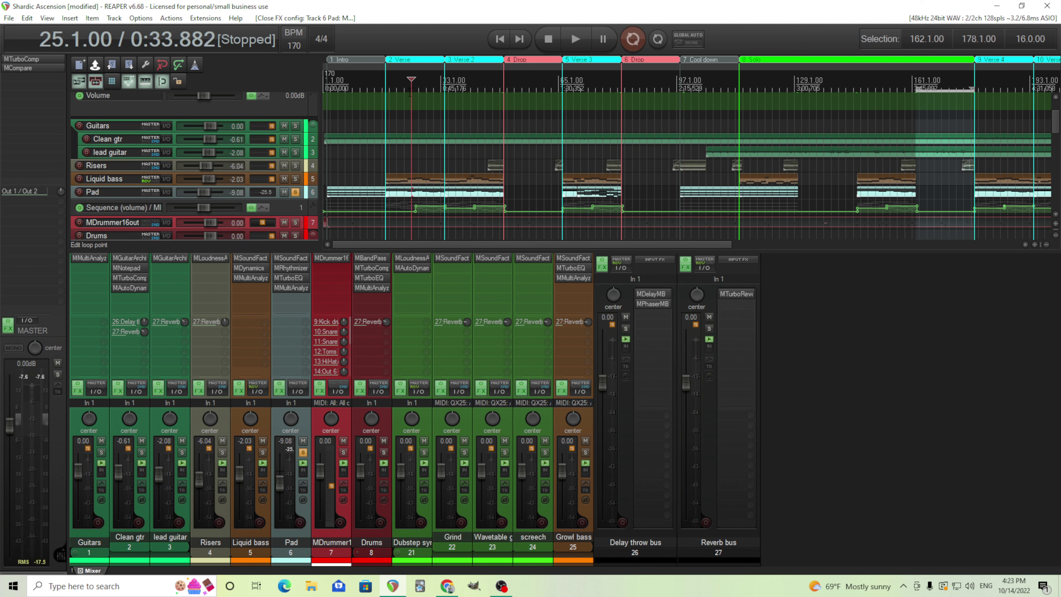
click(579, 39)
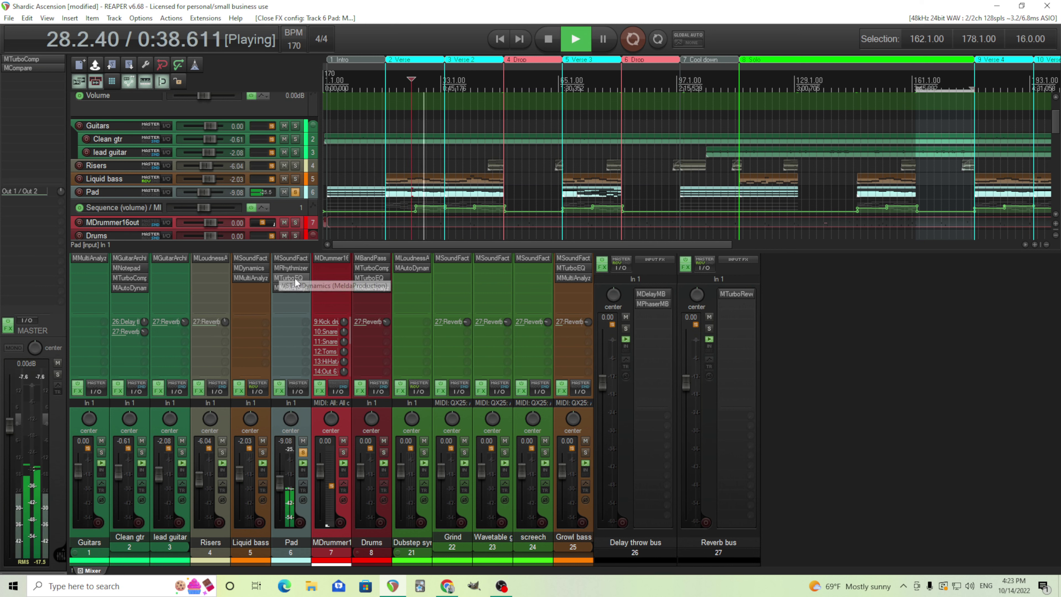
Step: Gate the Pad's volume with MRhythmizer's Trance gate 1 pattern, stopping playback at bar 25
click(294, 267)
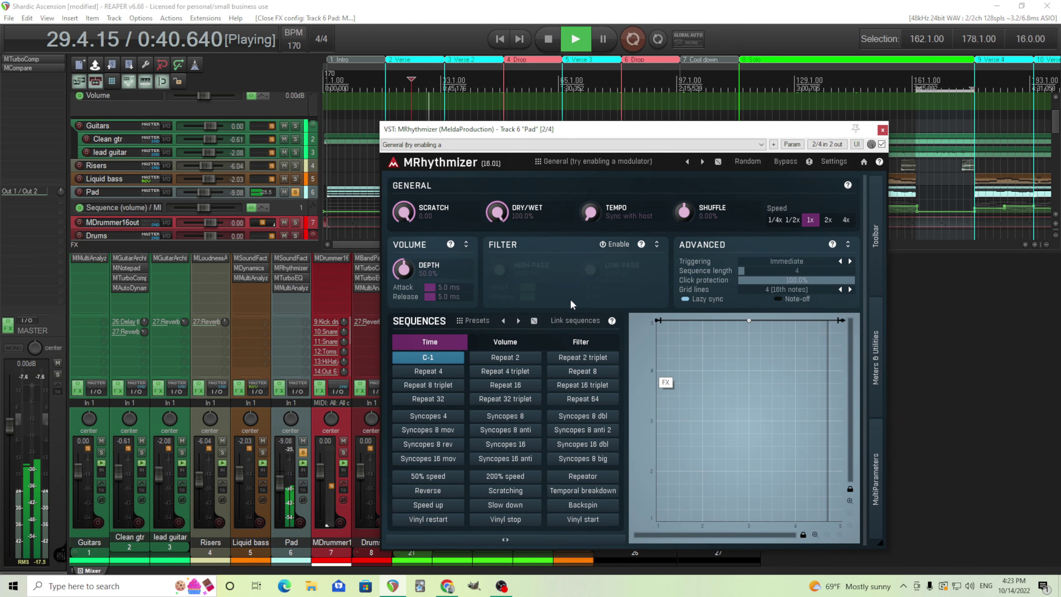
click(518, 341)
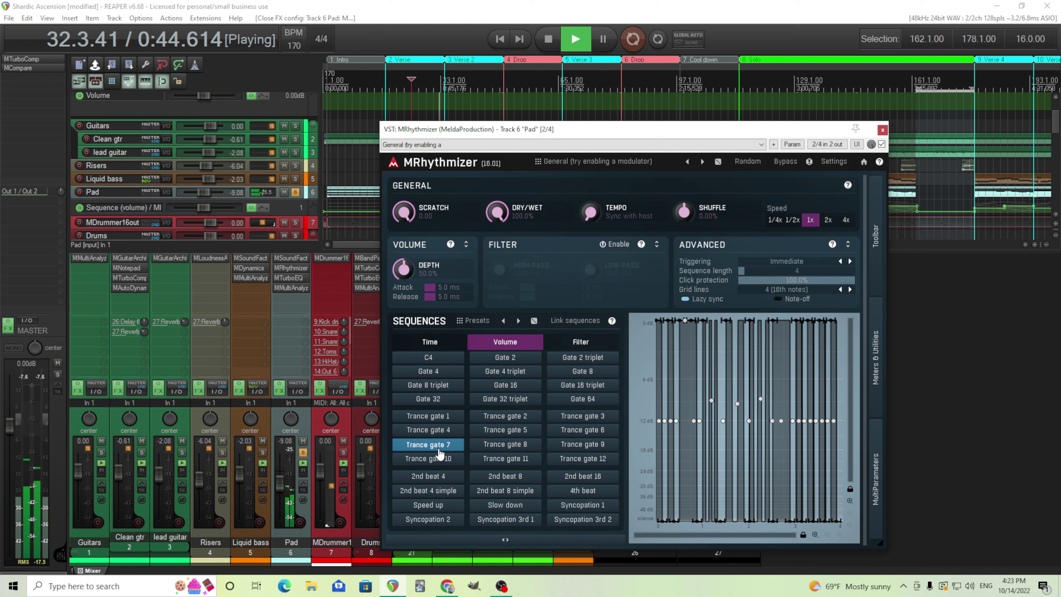
click(437, 418)
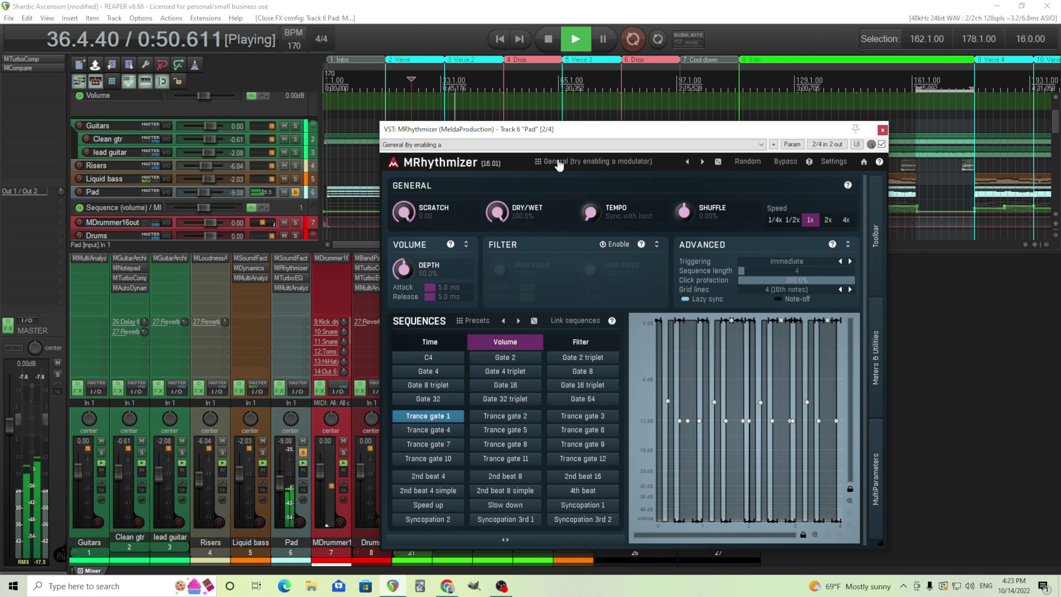
click(549, 39)
click(882, 129)
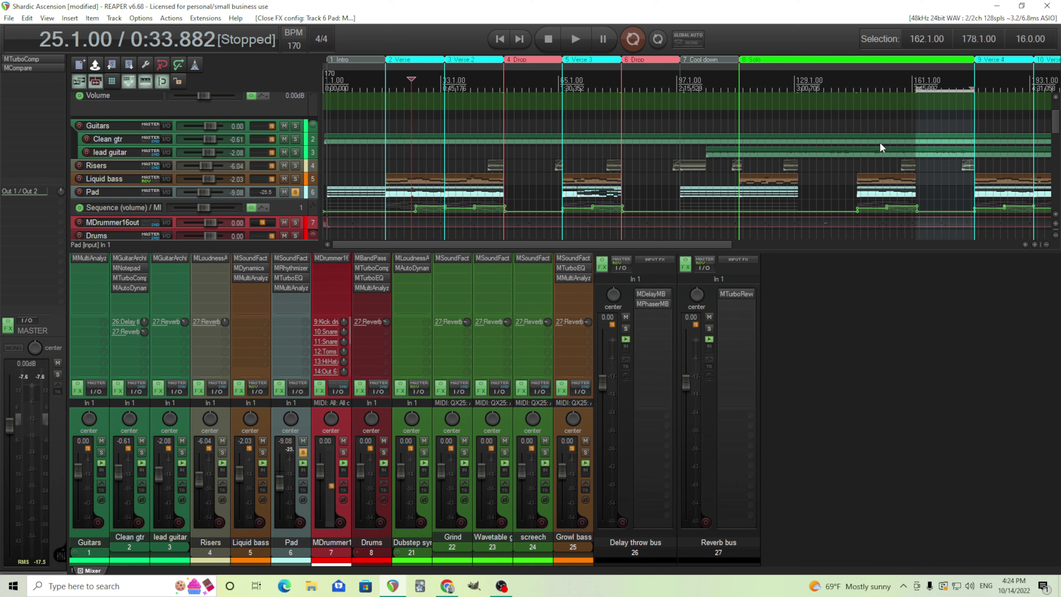
Step: Unsolo the Pad track and briefly view its MTurboEQ beside the mixer
click(304, 452)
click(288, 276)
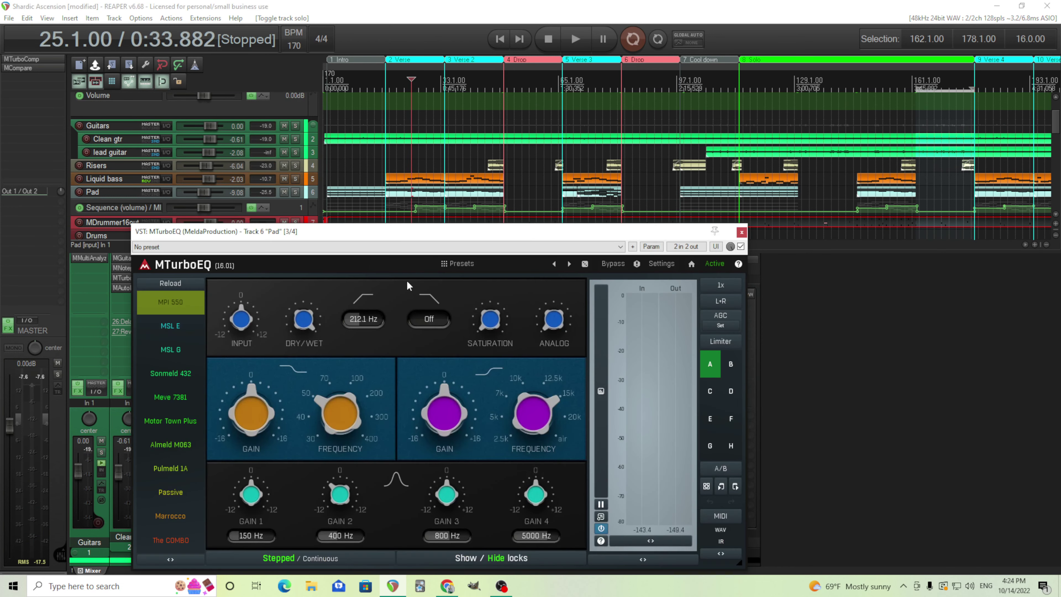
drag(537, 231, 575, 146)
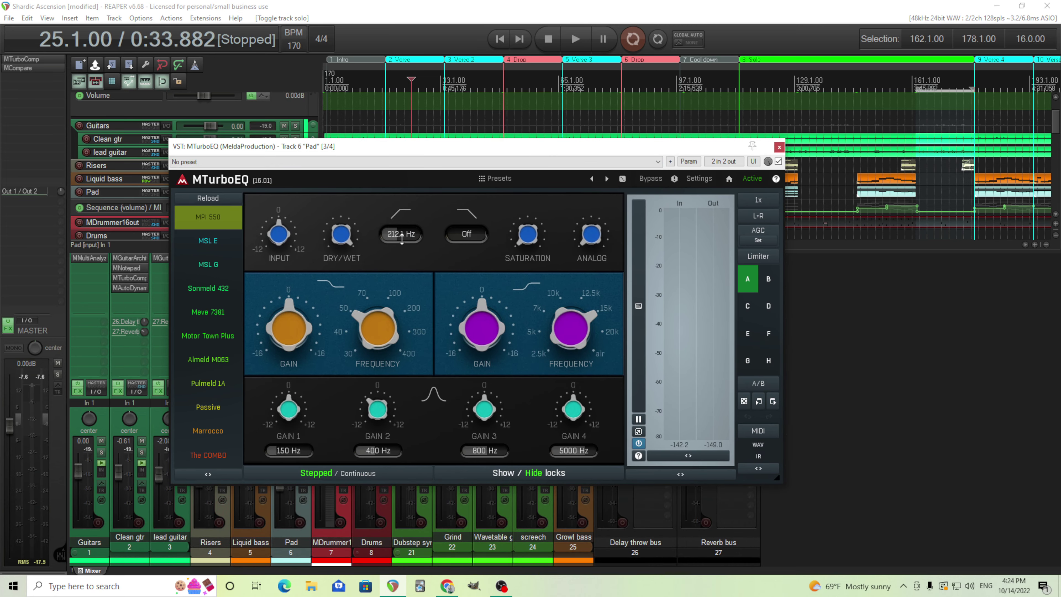
click(779, 147)
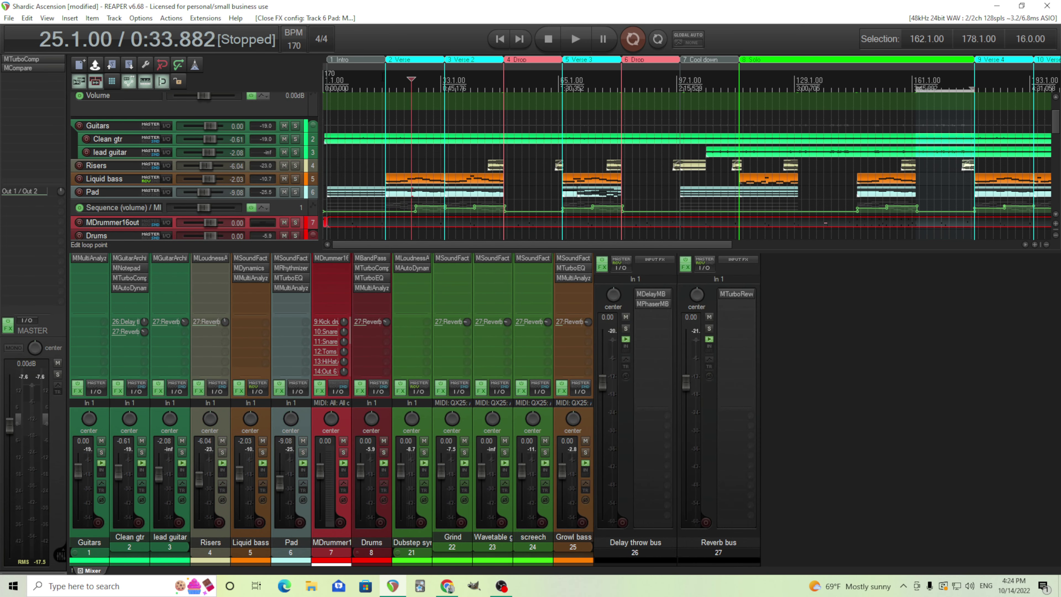
Step: Solo Liquid bass and audition its Reese bass synth from the Verse at bar 18
key([)
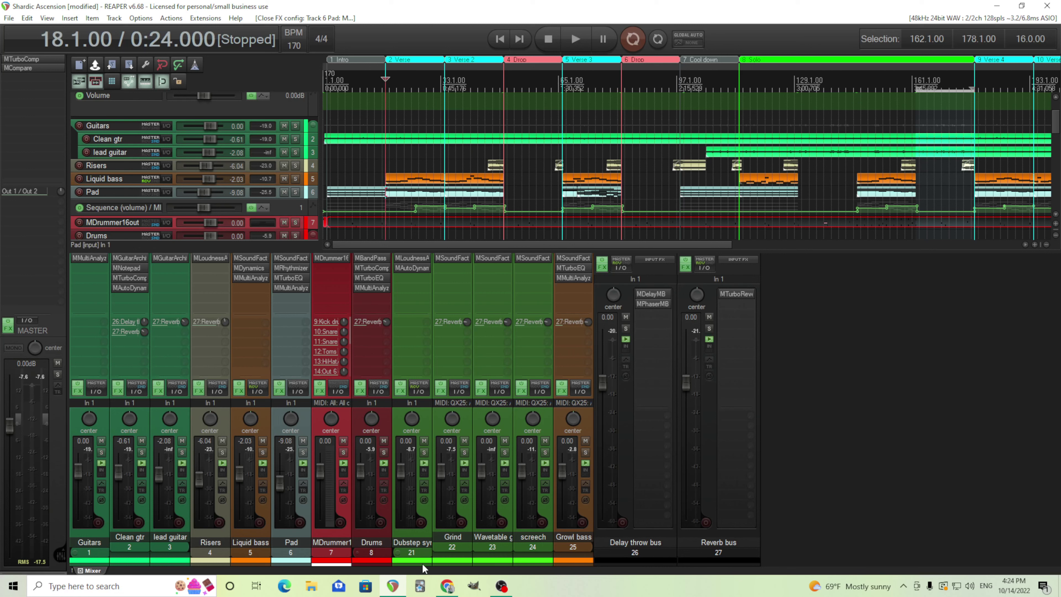
click(263, 454)
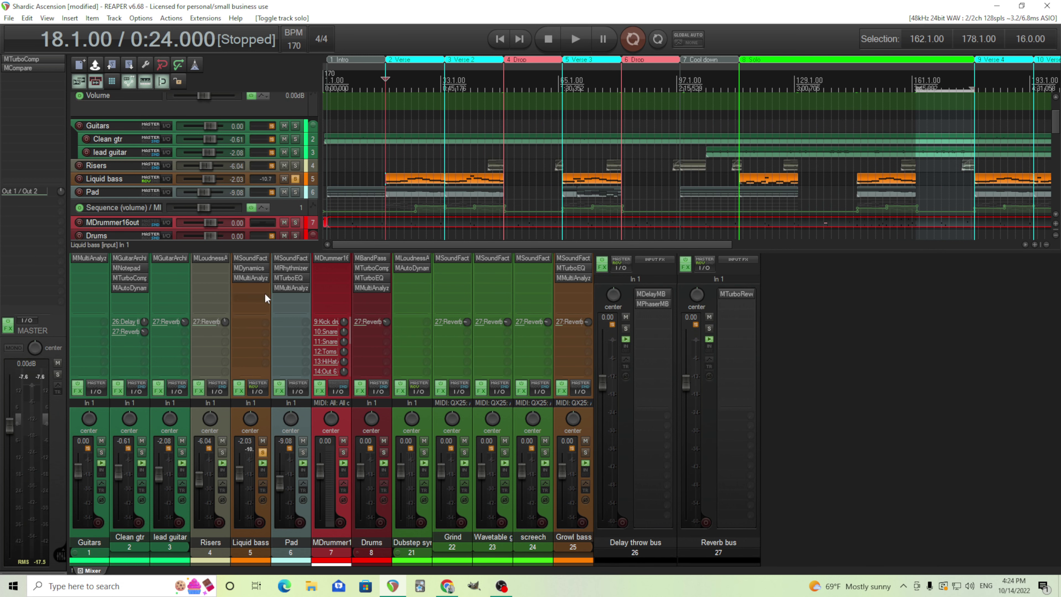
click(249, 259)
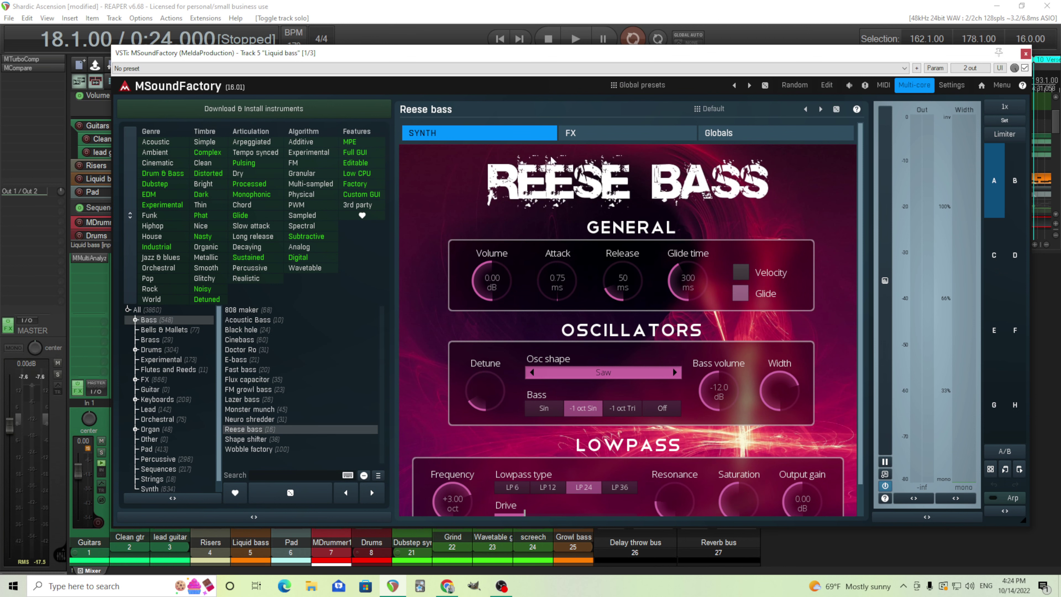
drag(581, 60, 577, 73)
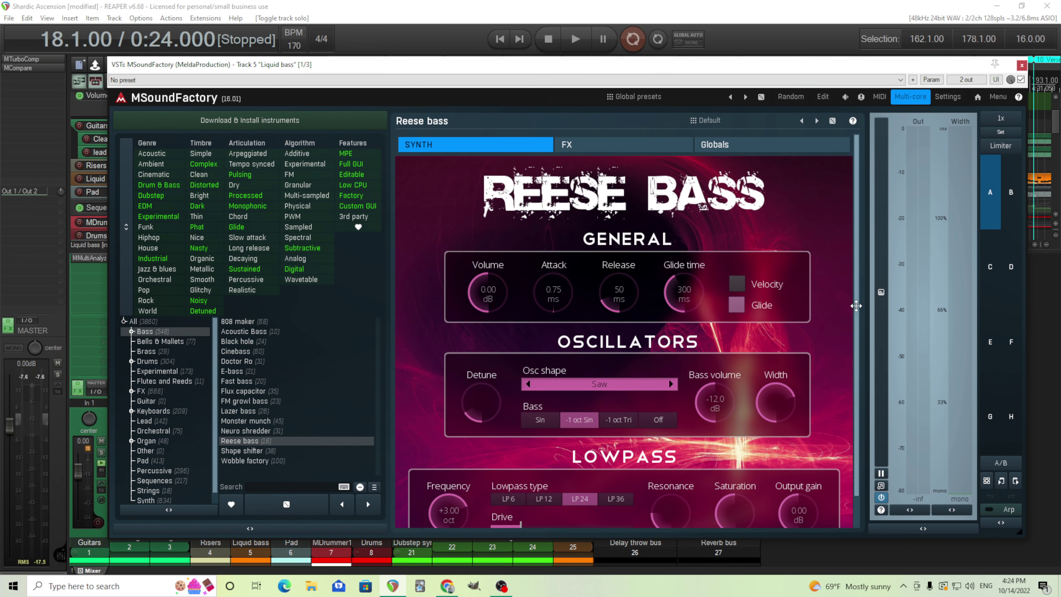
scroll(859, 309, down, 1)
scroll(860, 297, up, 1)
click(572, 38)
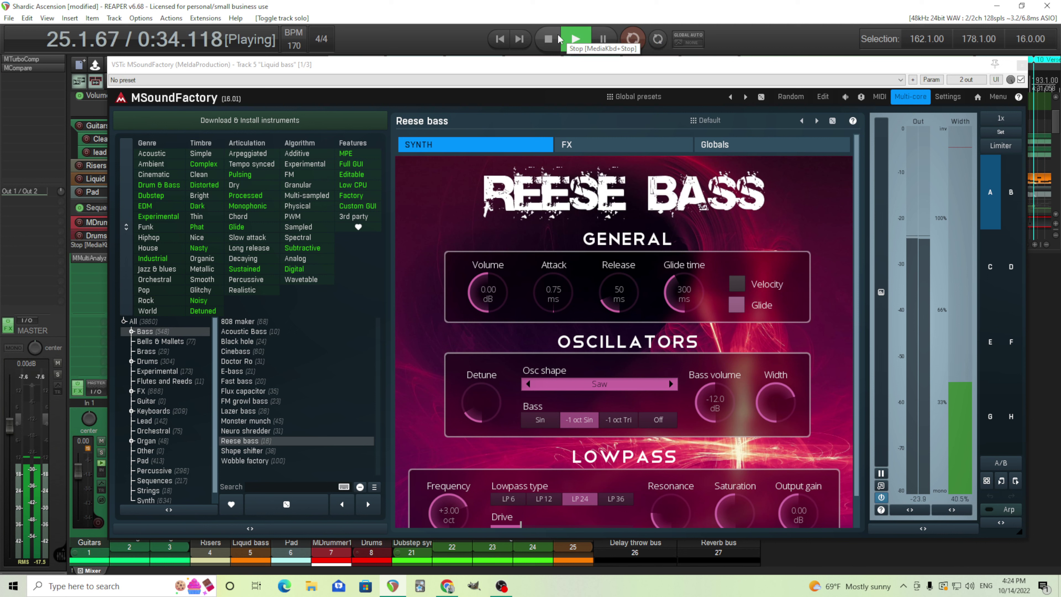
click(559, 39)
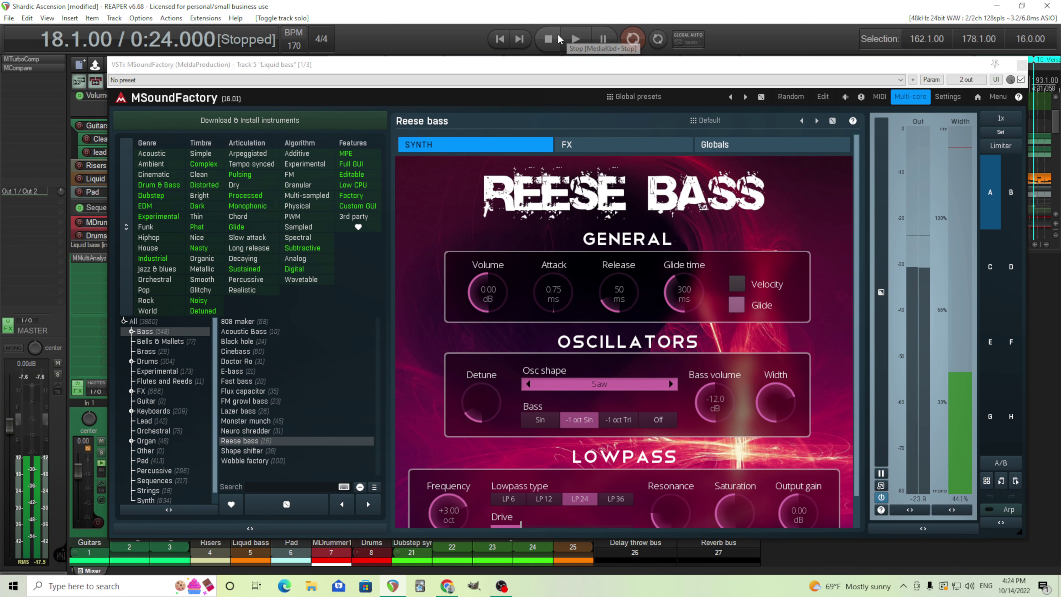
Step: Close and unsolo Liquid bass, placing the cursor at the Drop start
click(1022, 66)
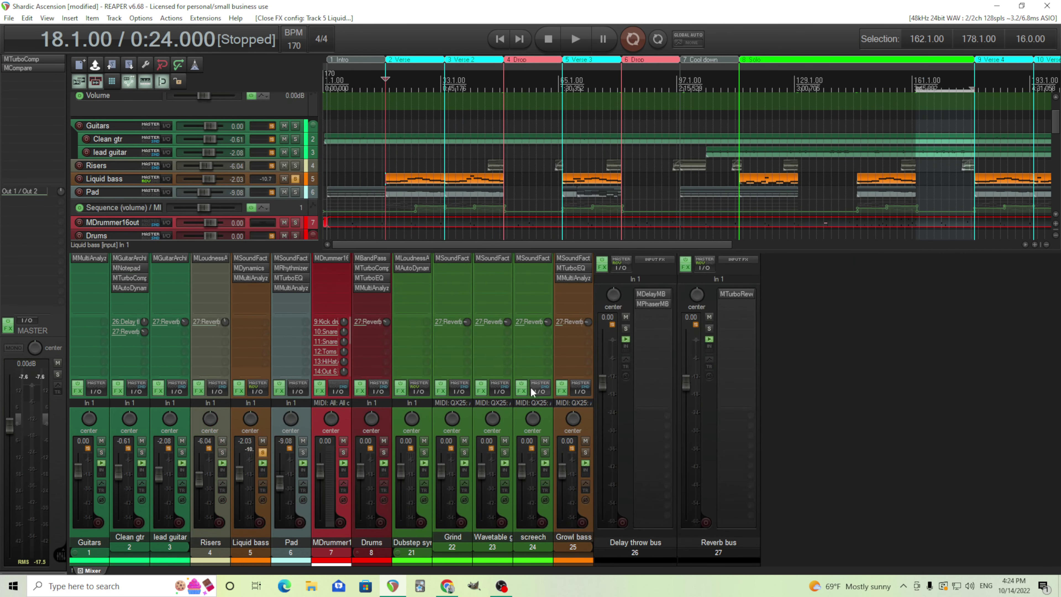
click(262, 451)
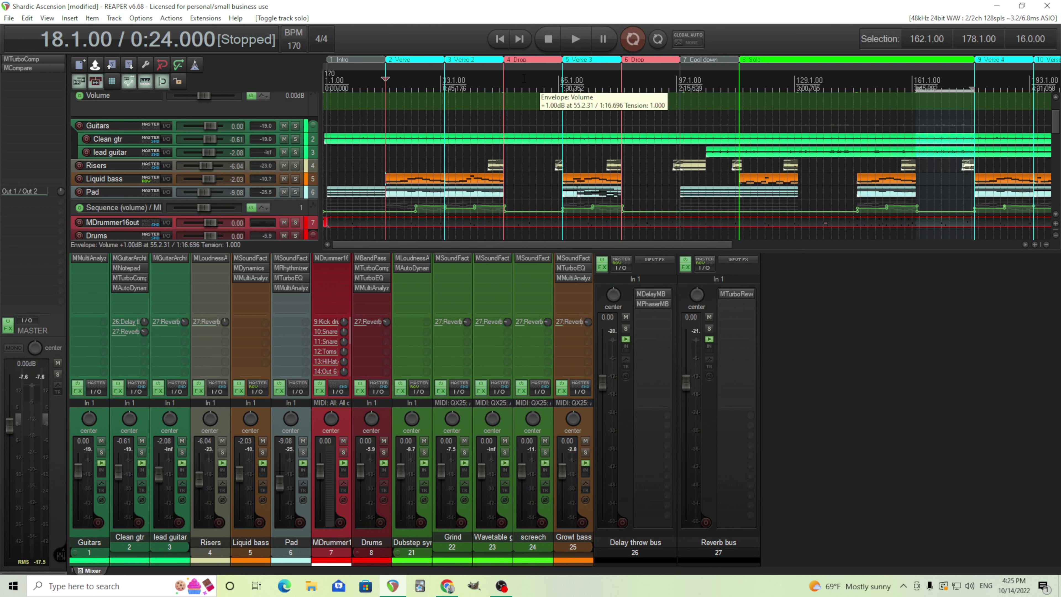
click(503, 81)
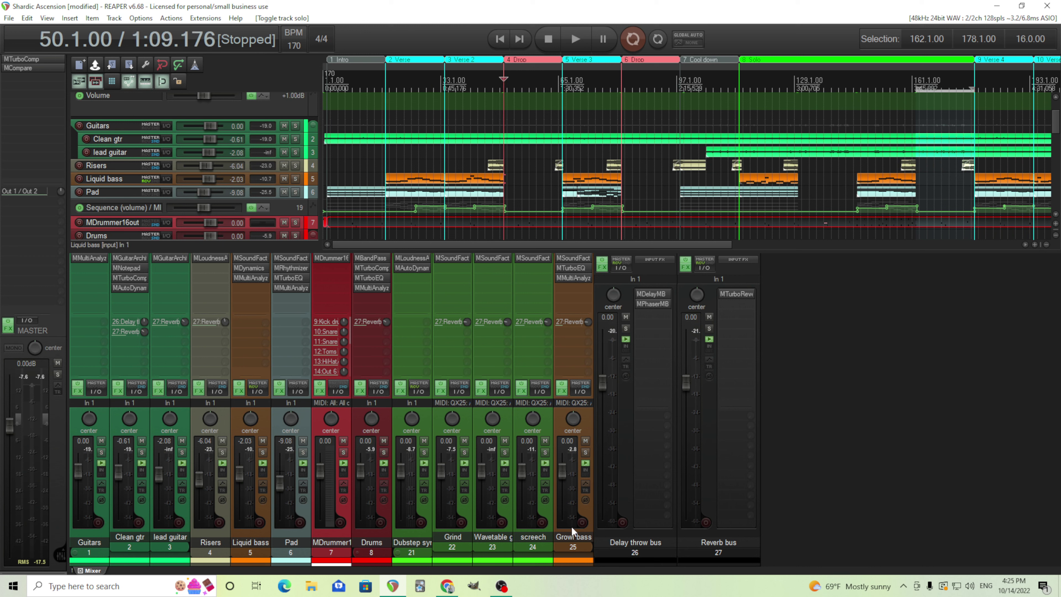
Step: Play the Drop, stop at bar 50, and open the Growl bass FM growl bass synth
click(574, 42)
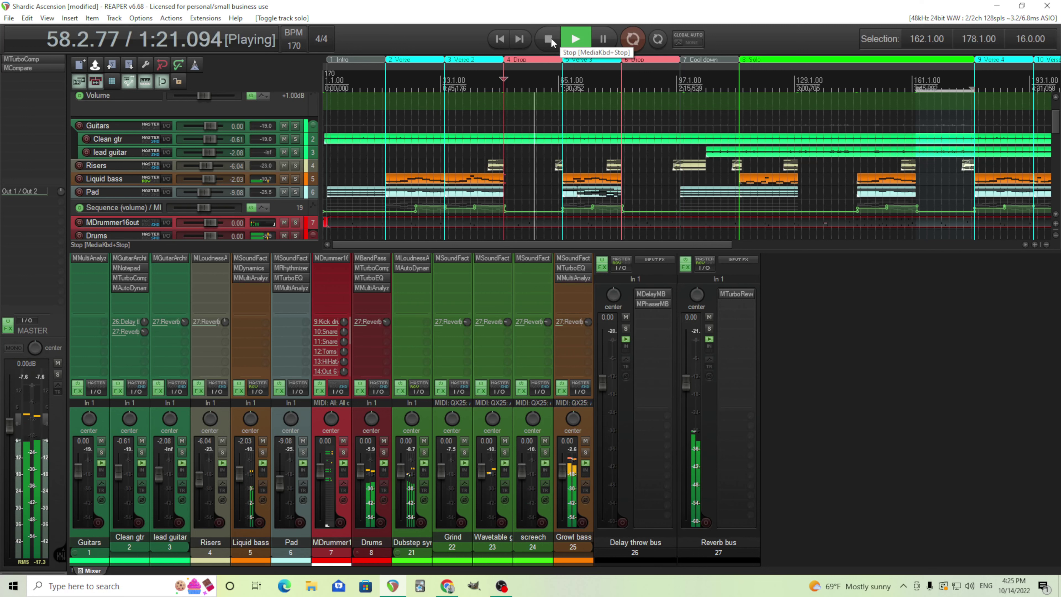
click(548, 38)
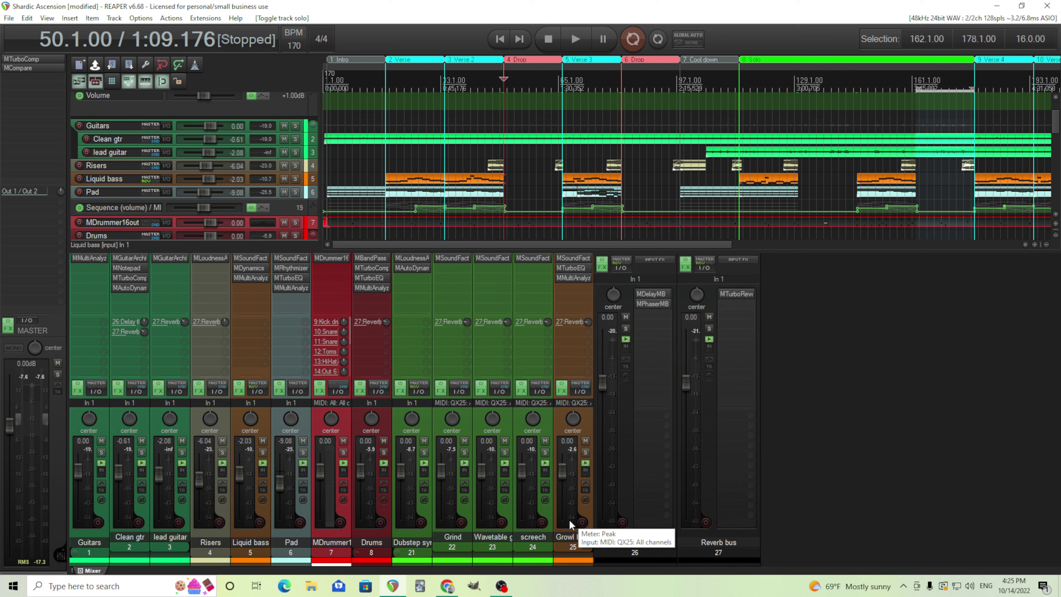
click(575, 256)
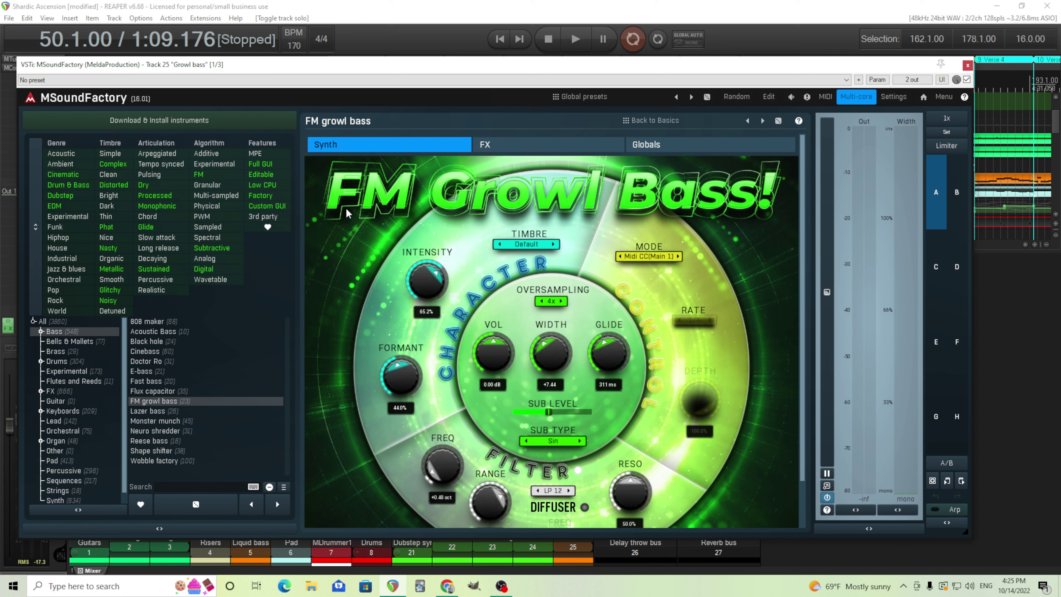
Step: Review the Growl bass preset list and its MTurboEQ, closing both plugin windows
click(695, 129)
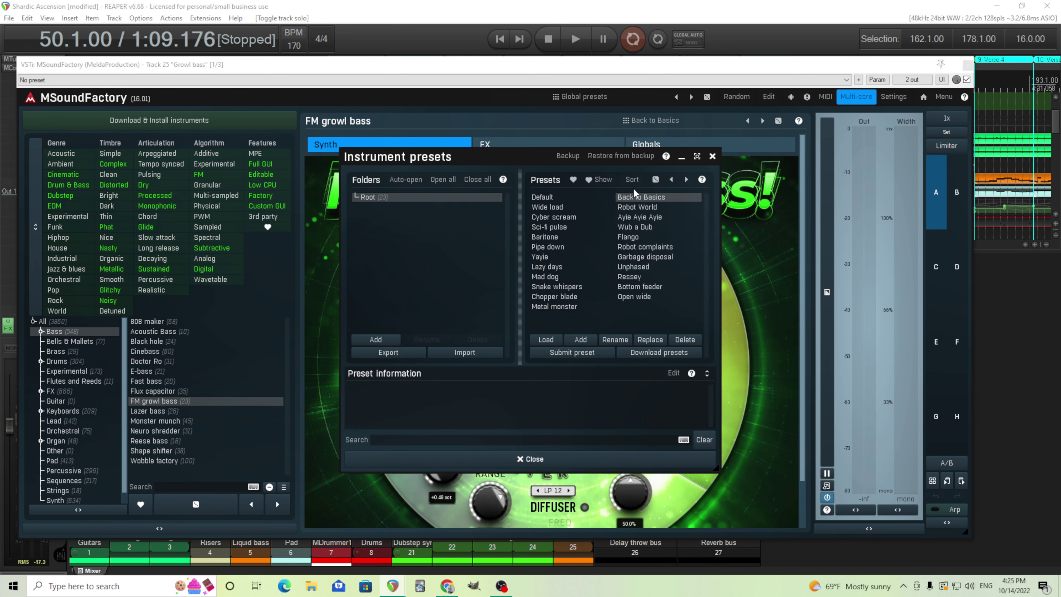
click(618, 462)
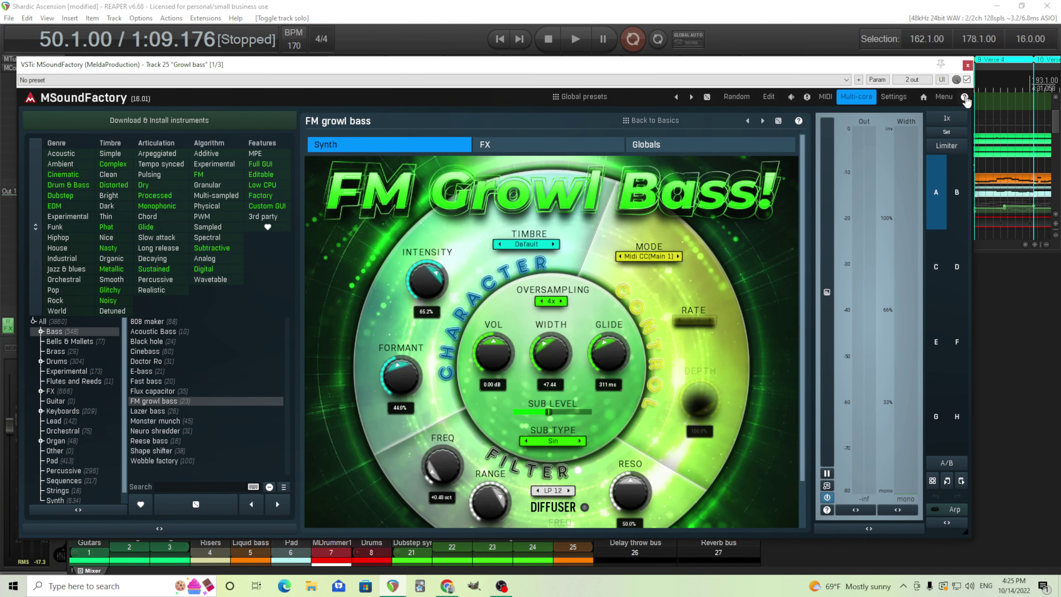
click(968, 64)
click(572, 271)
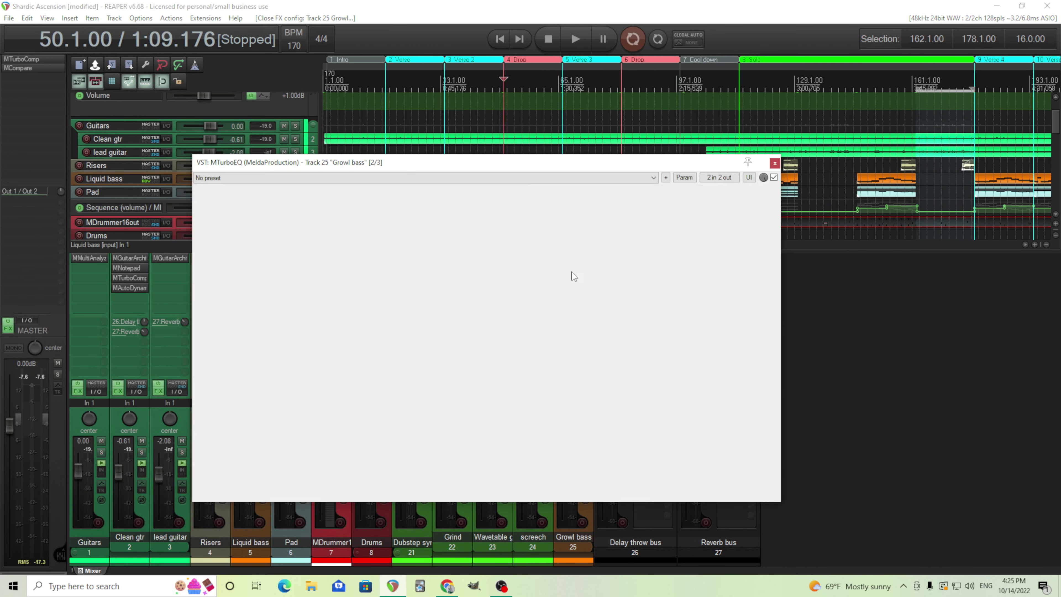
click(775, 163)
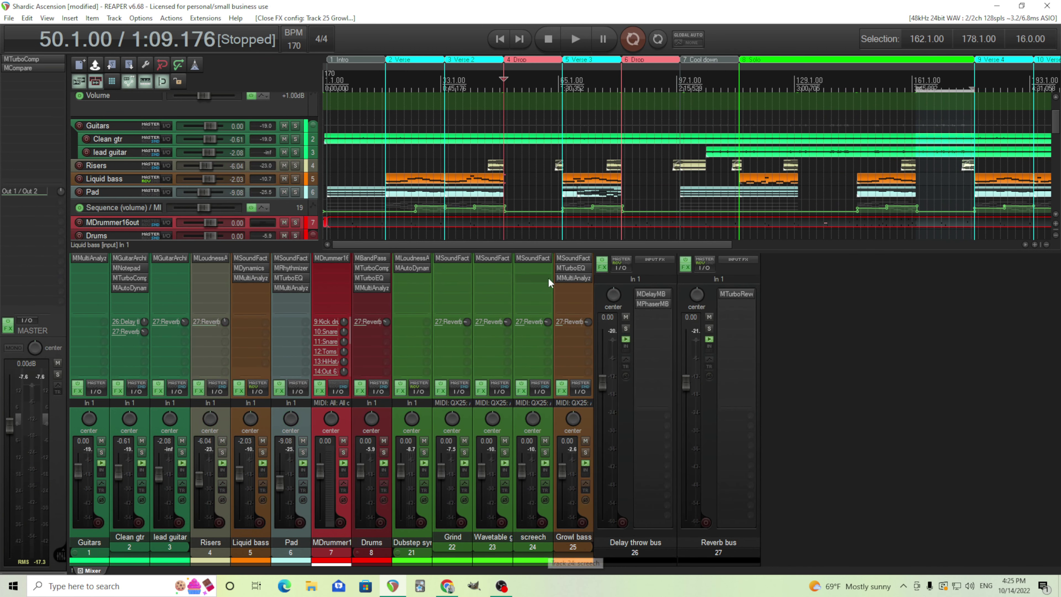
Step: Inspect Oscillator 1 and Oscillator 2 settings in the screech synth's Generator section
click(535, 257)
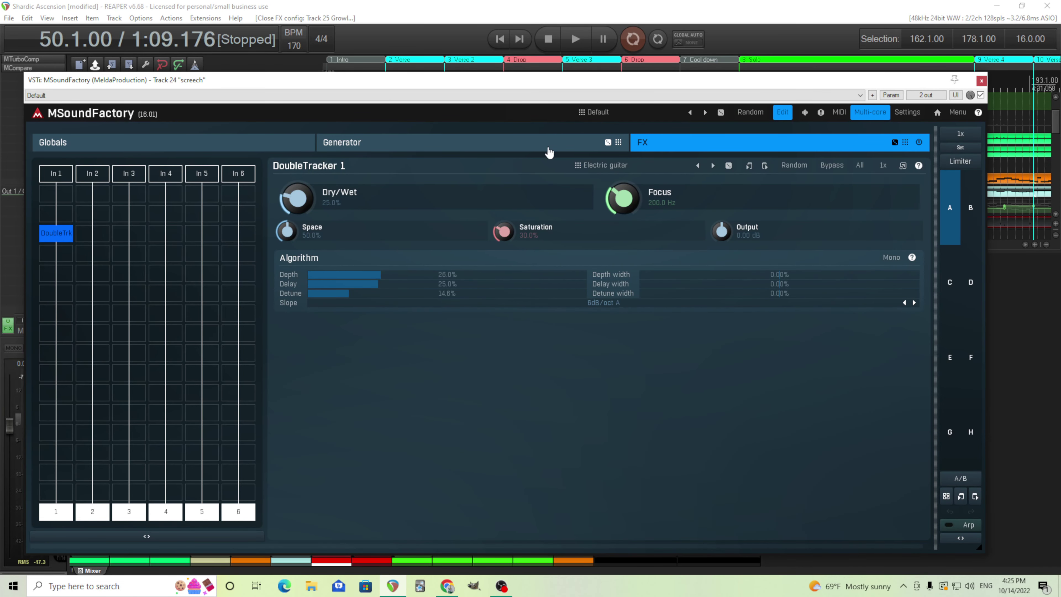
click(524, 142)
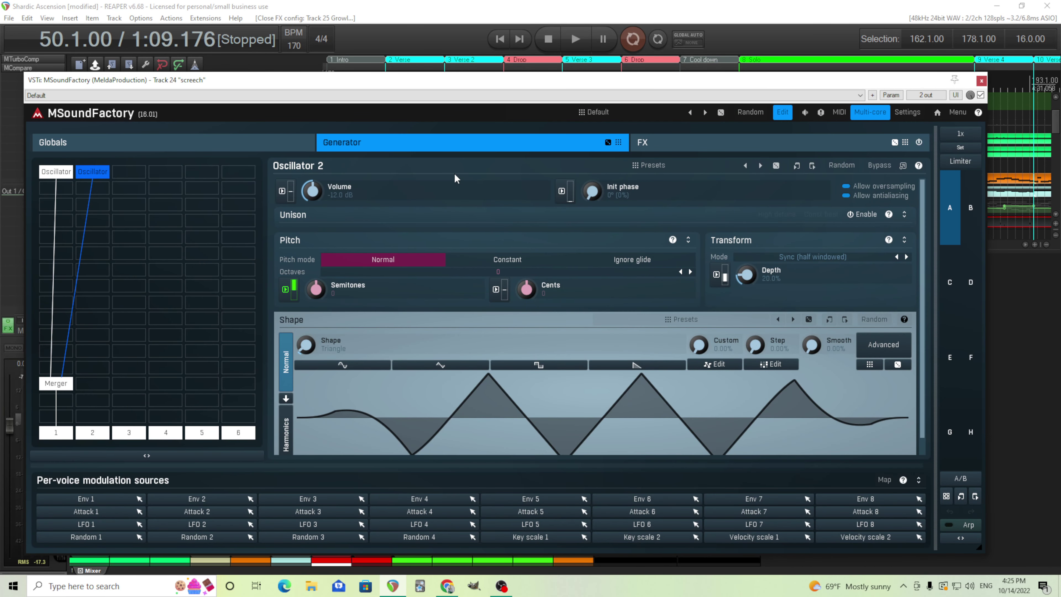
click(58, 173)
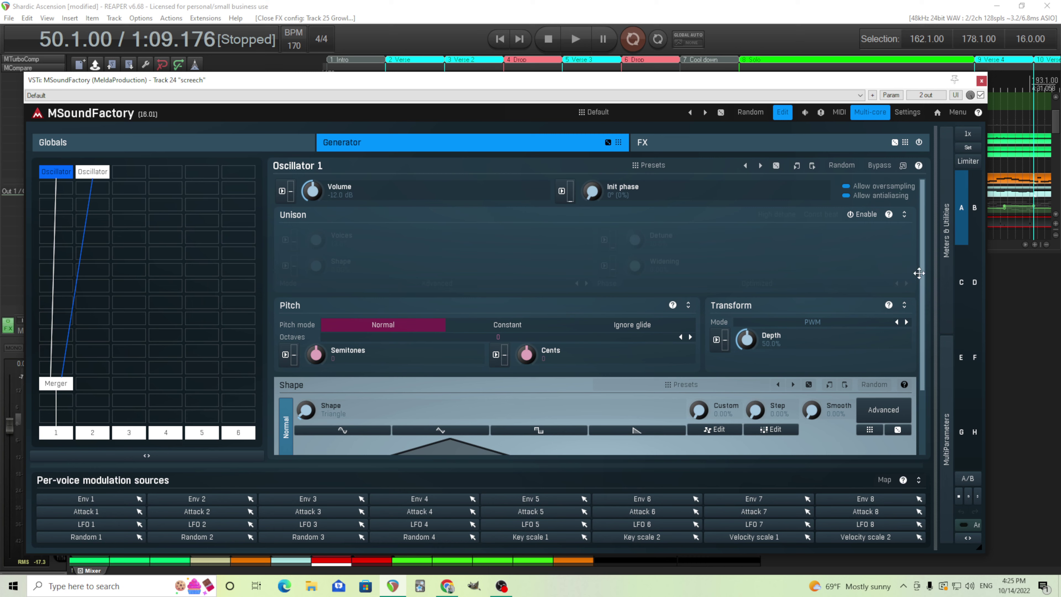
scroll(919, 273, down, 3)
scroll(400, 174, up, 3)
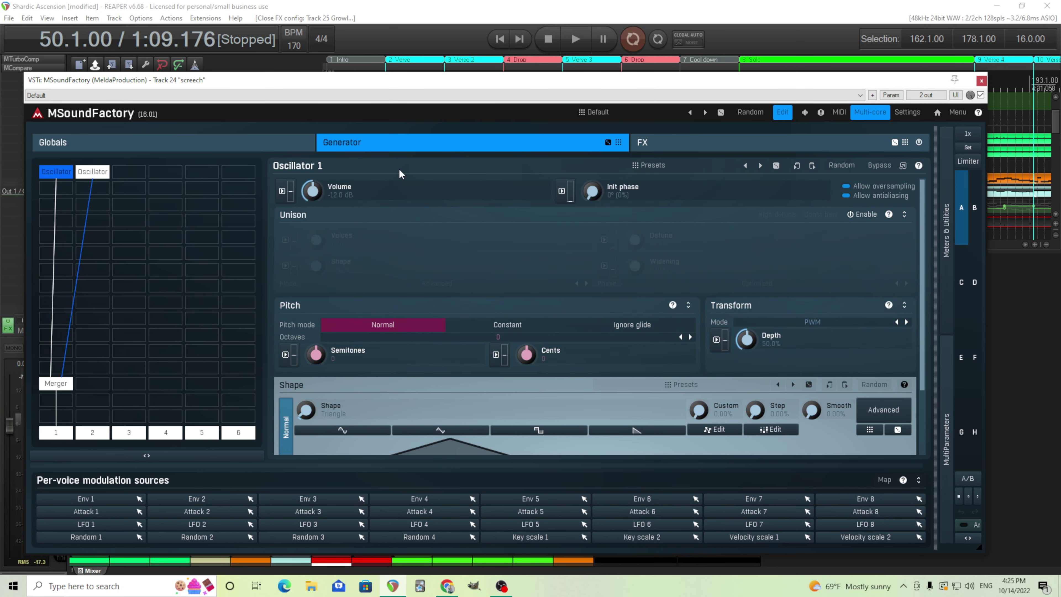
click(97, 175)
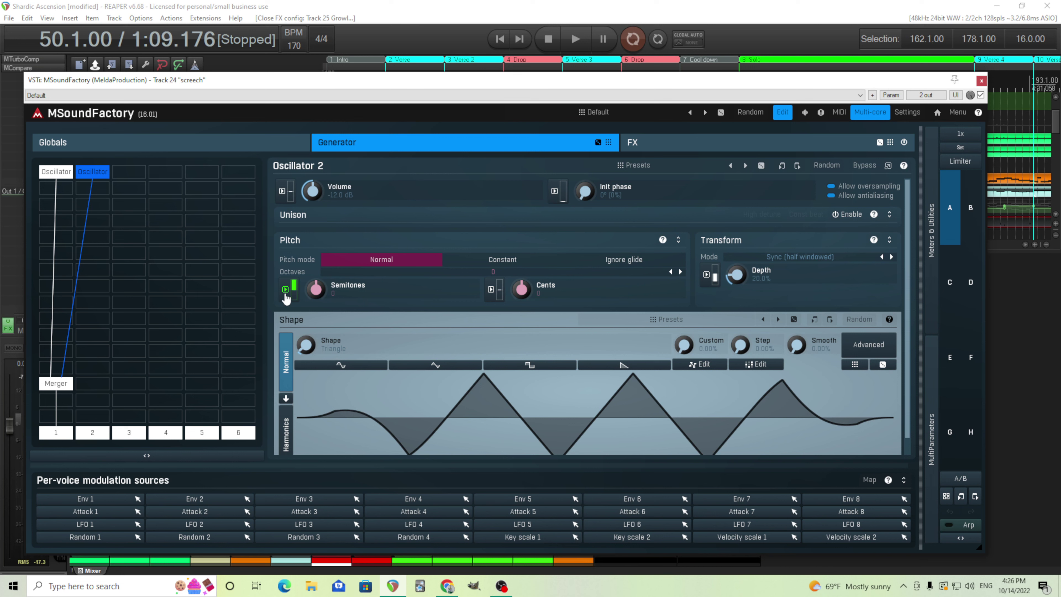
Step: Record-arm the screech track and reopen its MSoundFactory synth
click(982, 81)
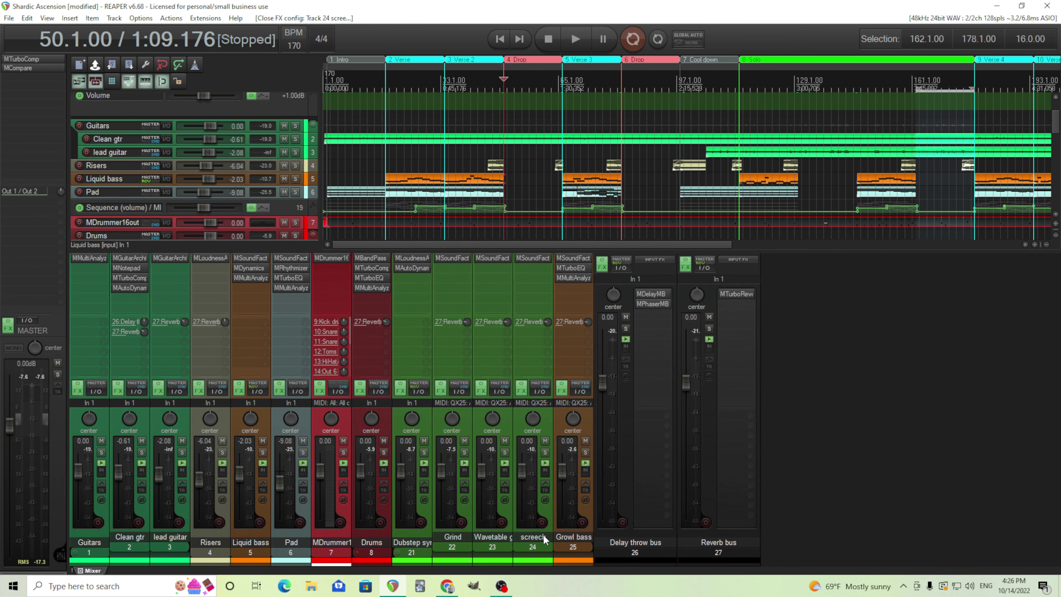
click(541, 523)
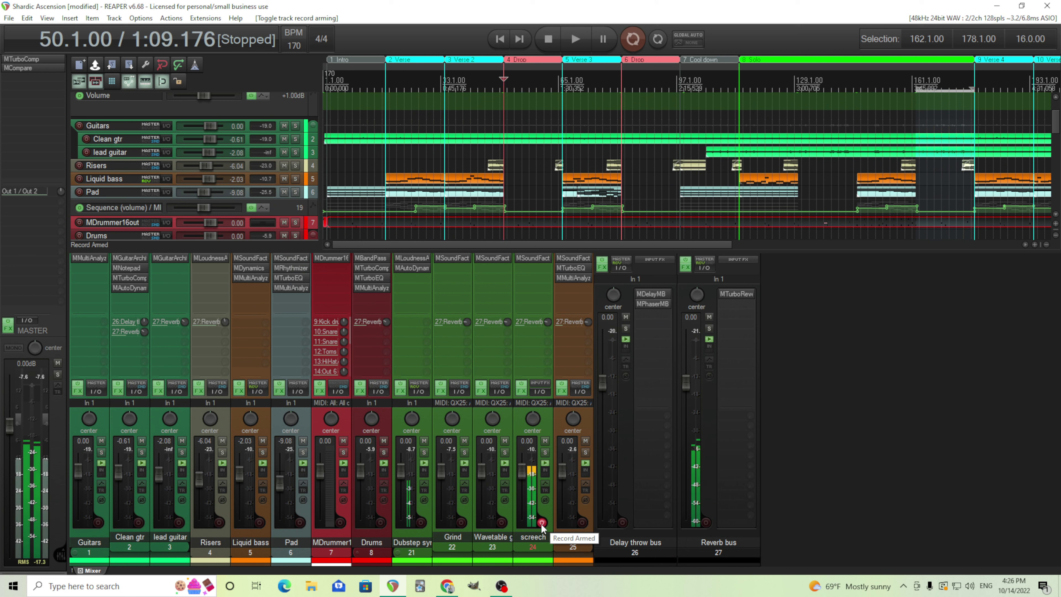
click(533, 258)
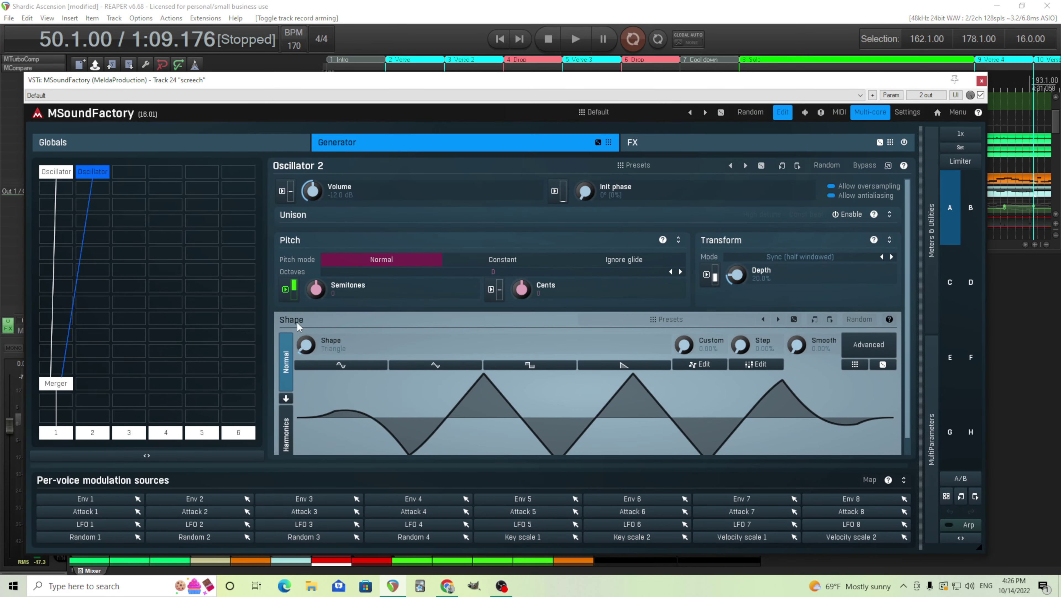
click(285, 289)
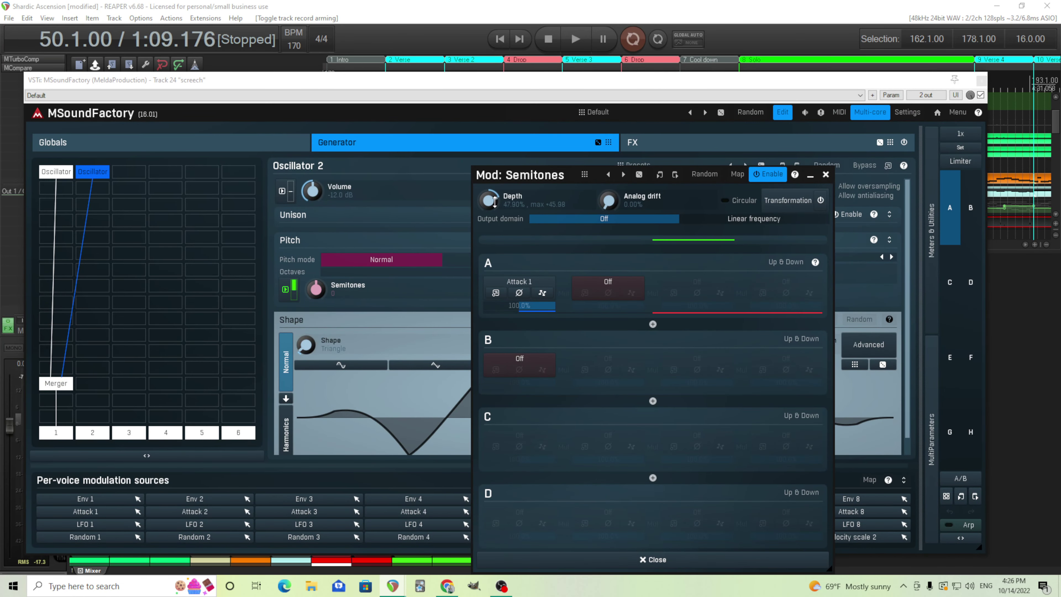
click(496, 293)
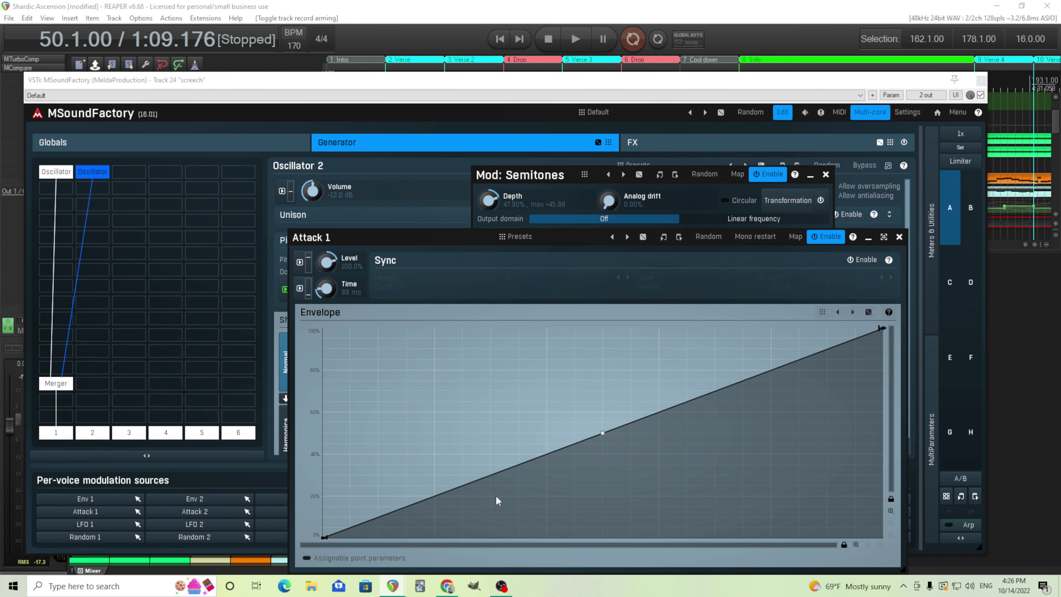
click(899, 237)
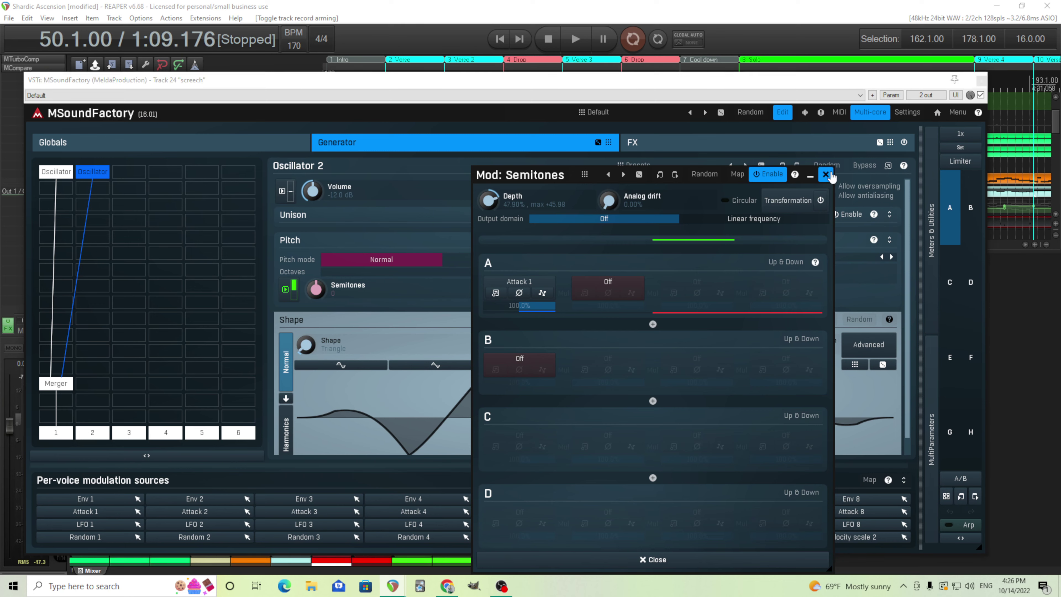
click(825, 175)
click(52, 175)
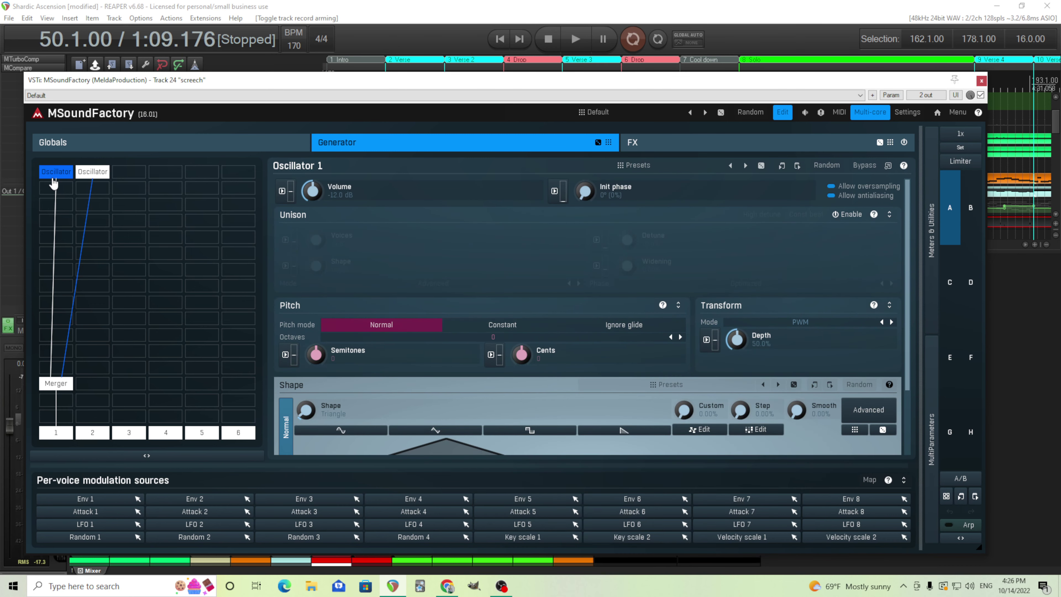
click(89, 173)
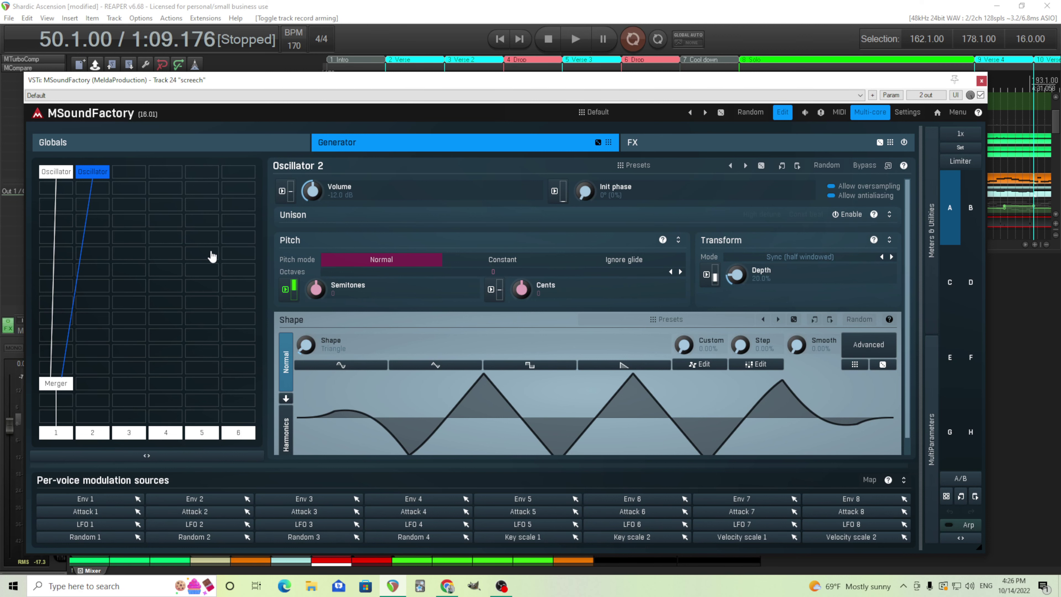
Step: Keep the Merger on Frequency modulation (abs) and view the DoubleTracker 1 effects chain
click(65, 388)
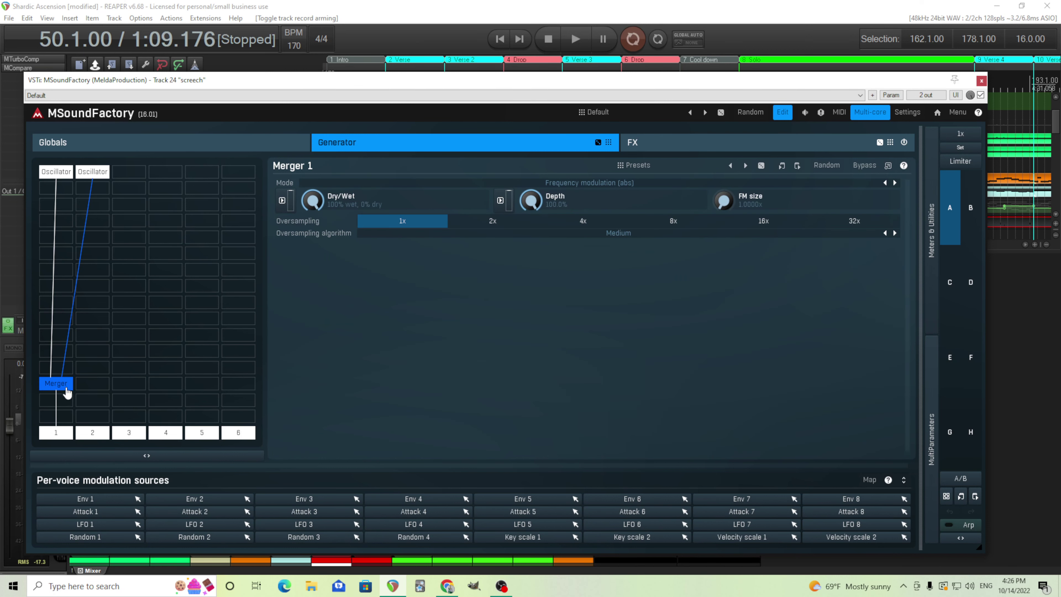
click(604, 190)
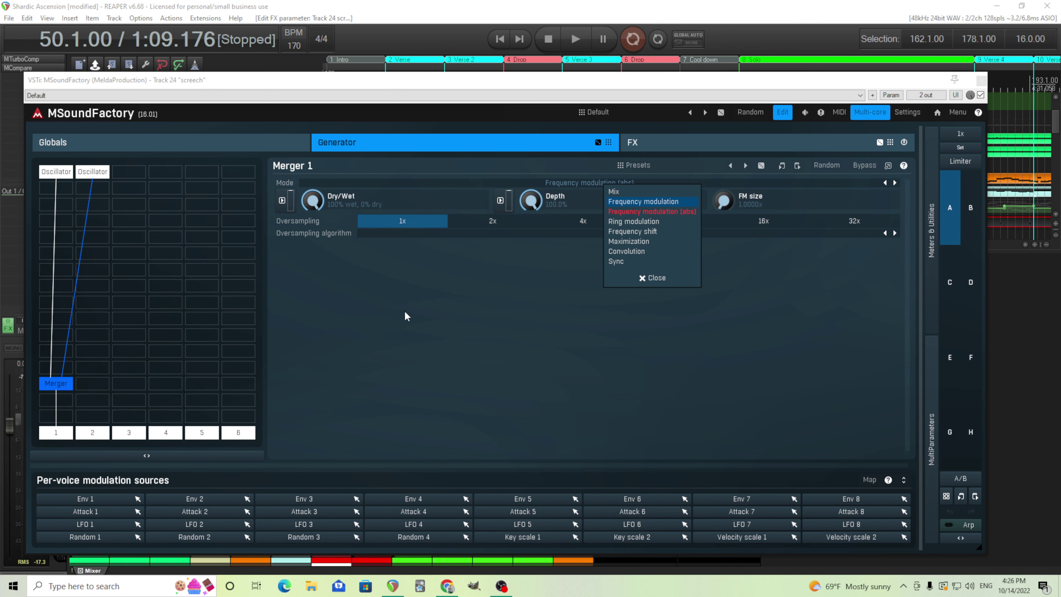
click(645, 221)
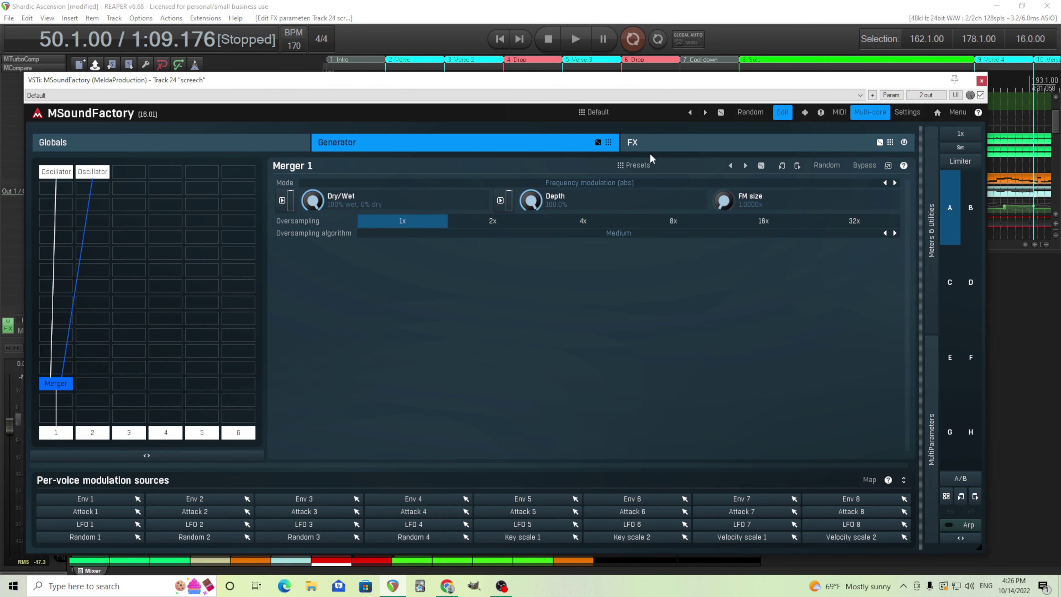
click(643, 143)
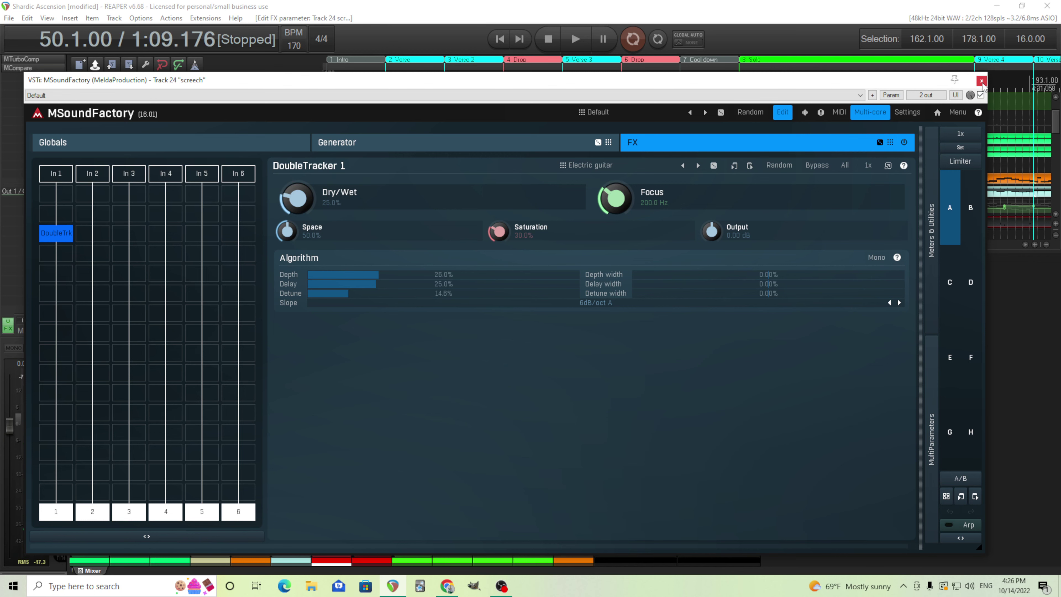
Step: Close the screech synth, disarm the screech track and record-arm the Wavetable growl track
click(981, 81)
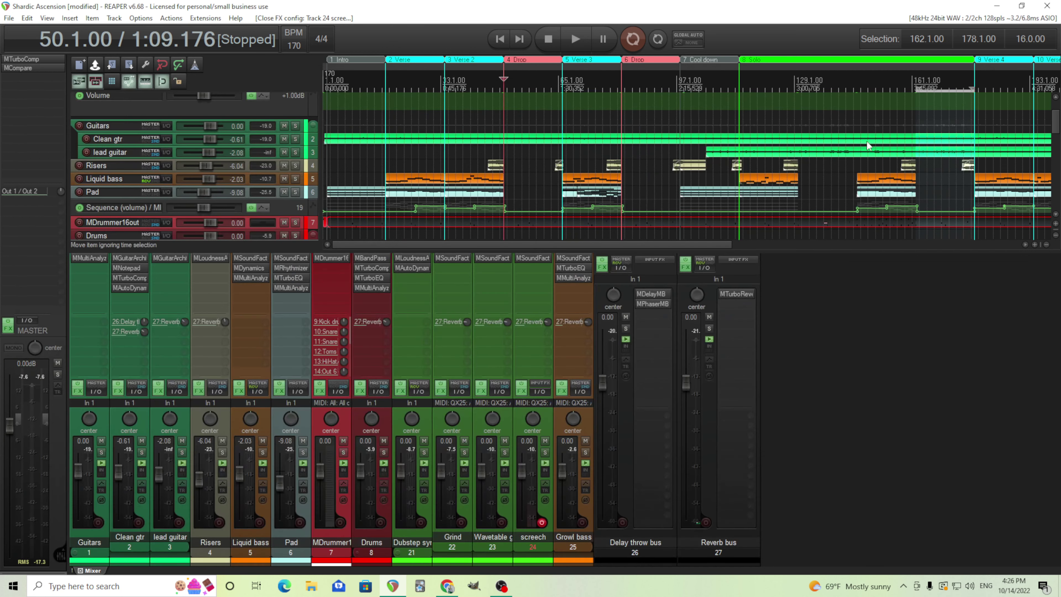
click(542, 523)
click(502, 523)
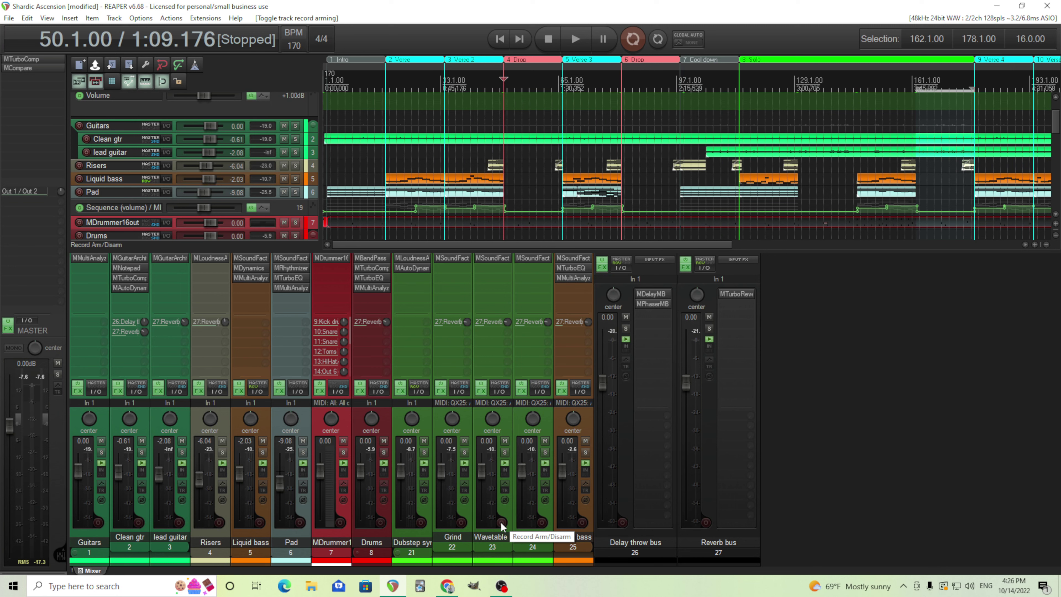
Step: Inspect the Wavetable growl MSoundFactory's WaveTable256 generator panel, then close the synth window
click(485, 258)
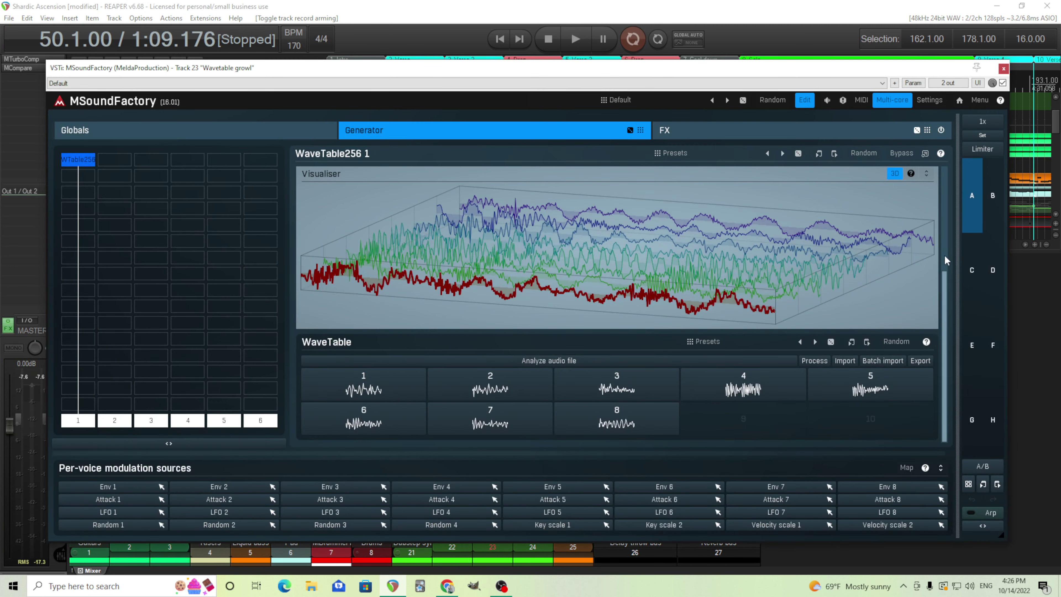
mouse_move(946, 280)
mouse_down()
mouse_move(940, 153)
mouse_move(946, 264)
mouse_up()
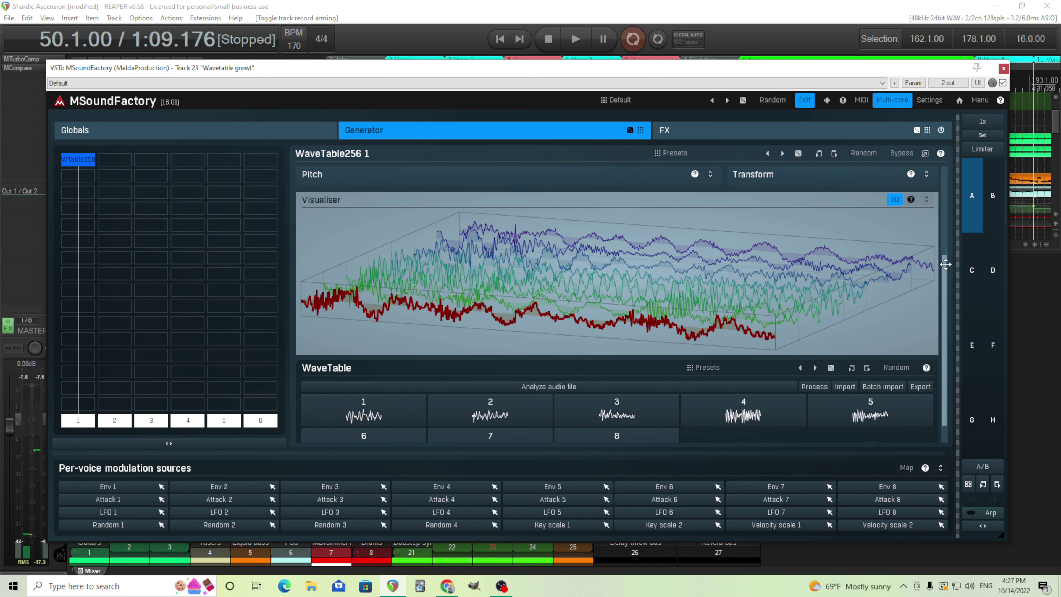
drag(946, 264, 946, 170)
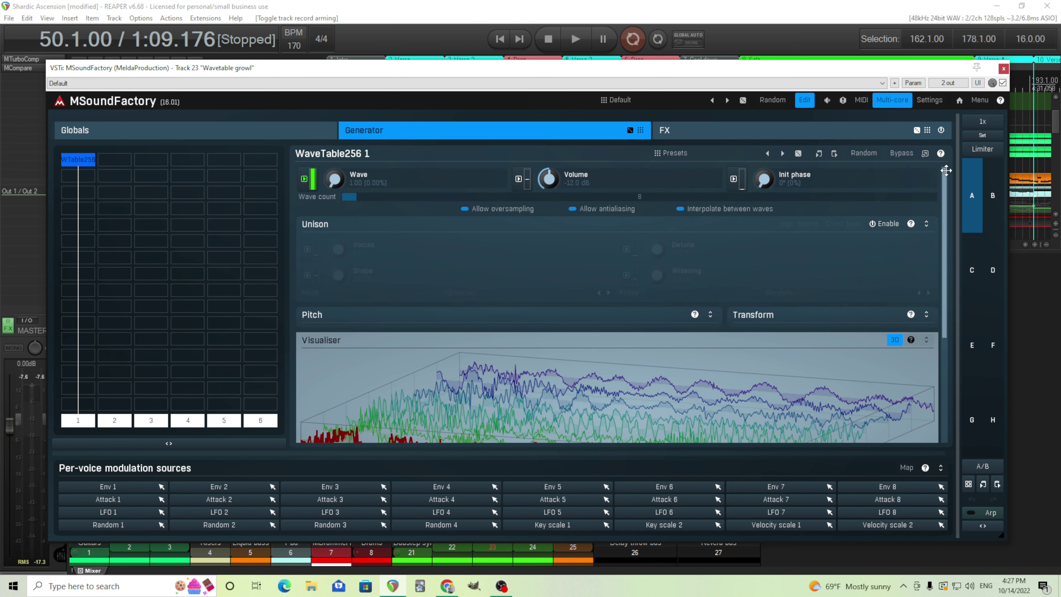
click(1003, 69)
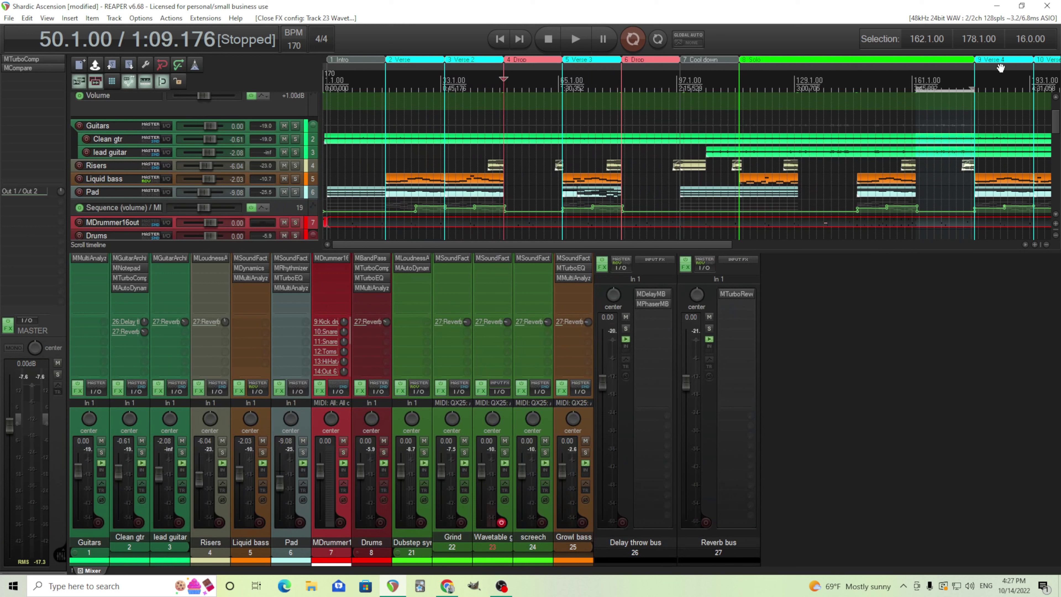
Step: Disarm Wavetable growl and audition the Dubstep synths dynamic EQ, then stop and close it
click(501, 523)
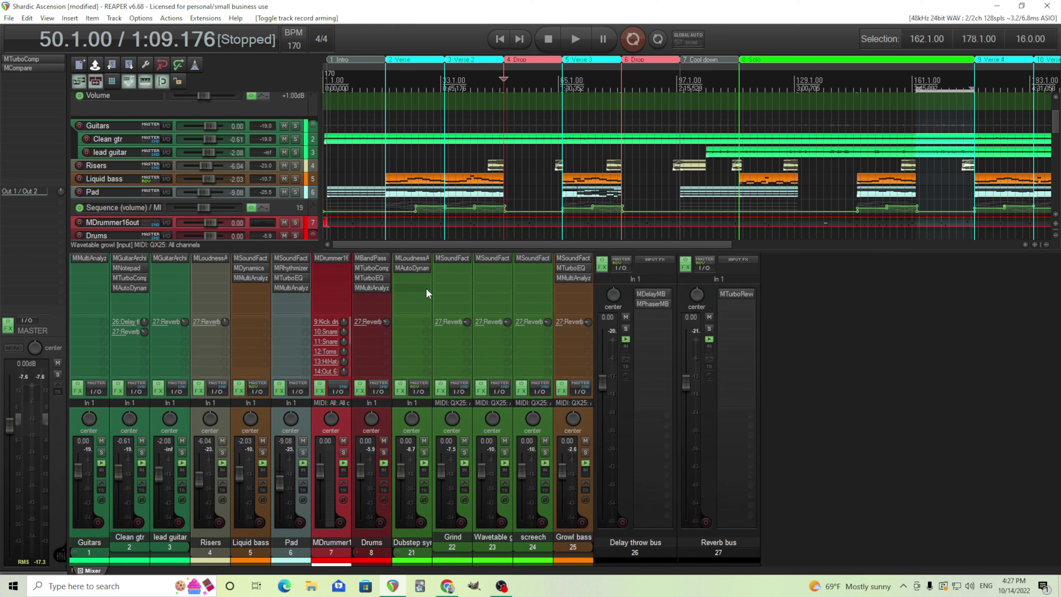
click(412, 269)
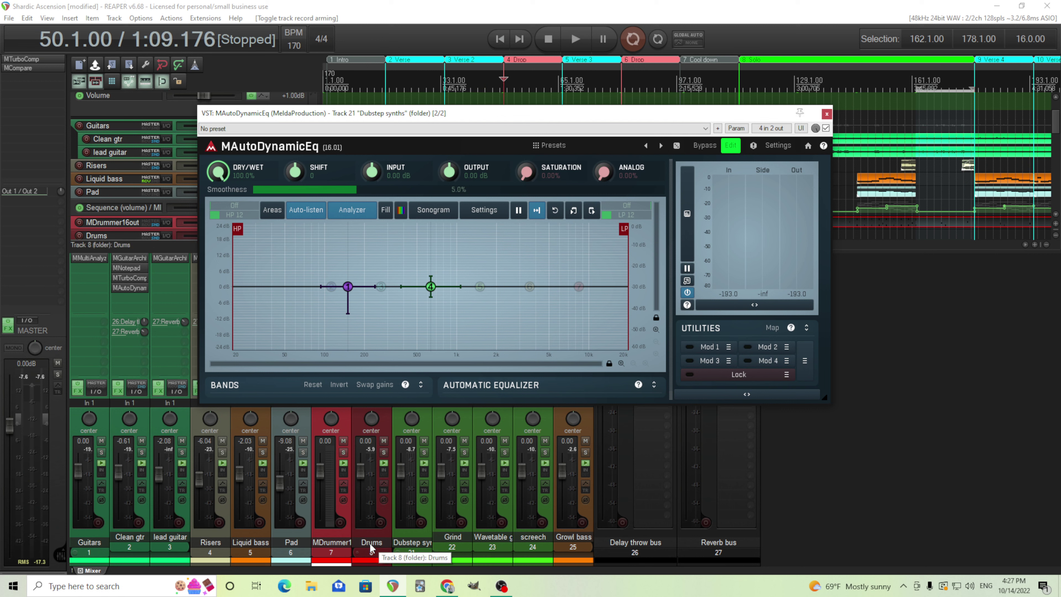
click(576, 39)
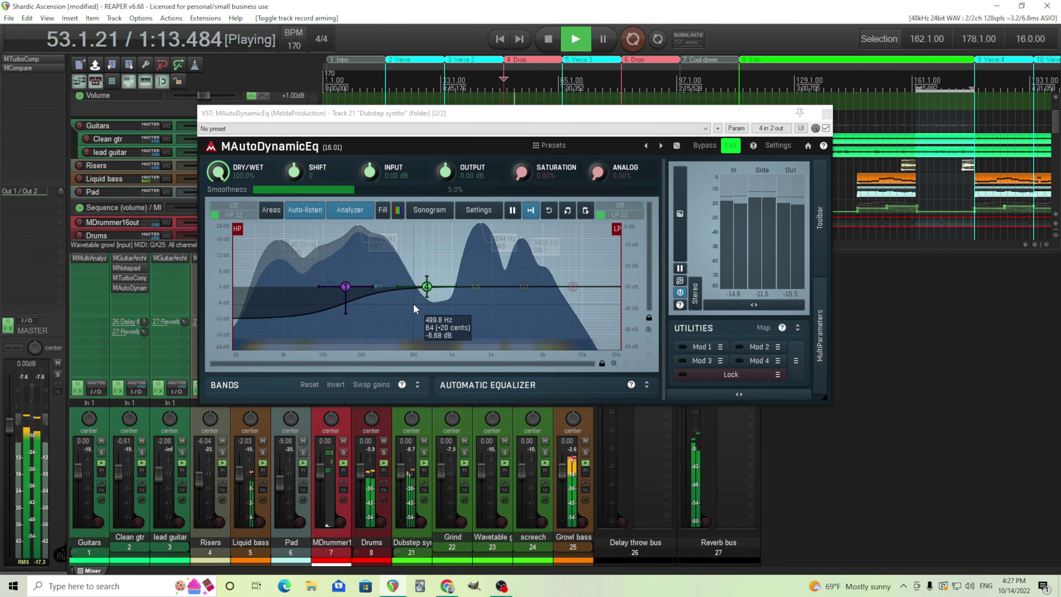
click(548, 39)
key(Escape)
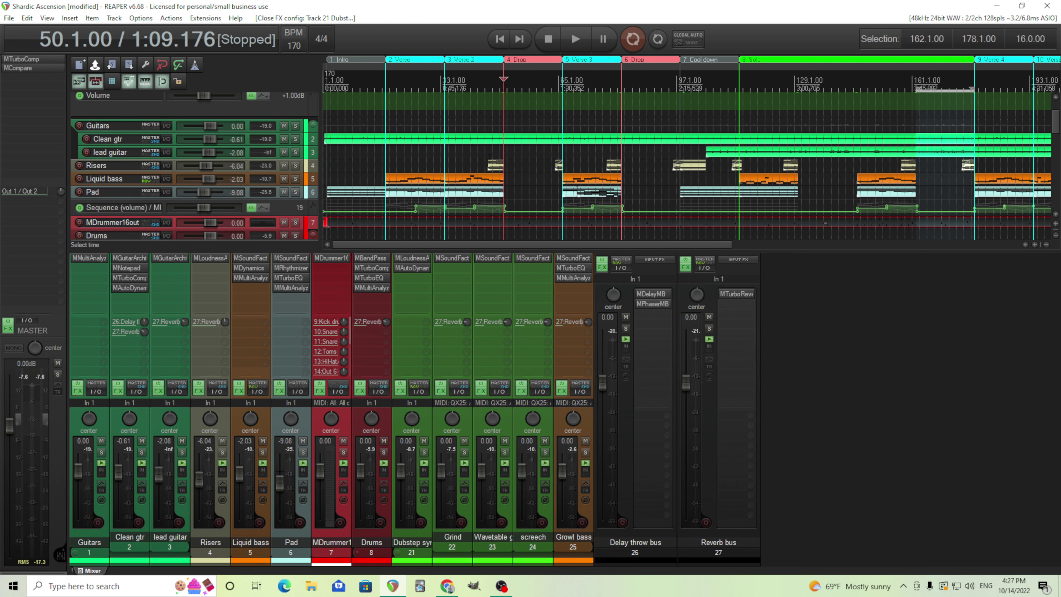
Step: Solo the Risers track and play the riser near bar 47
click(486, 152)
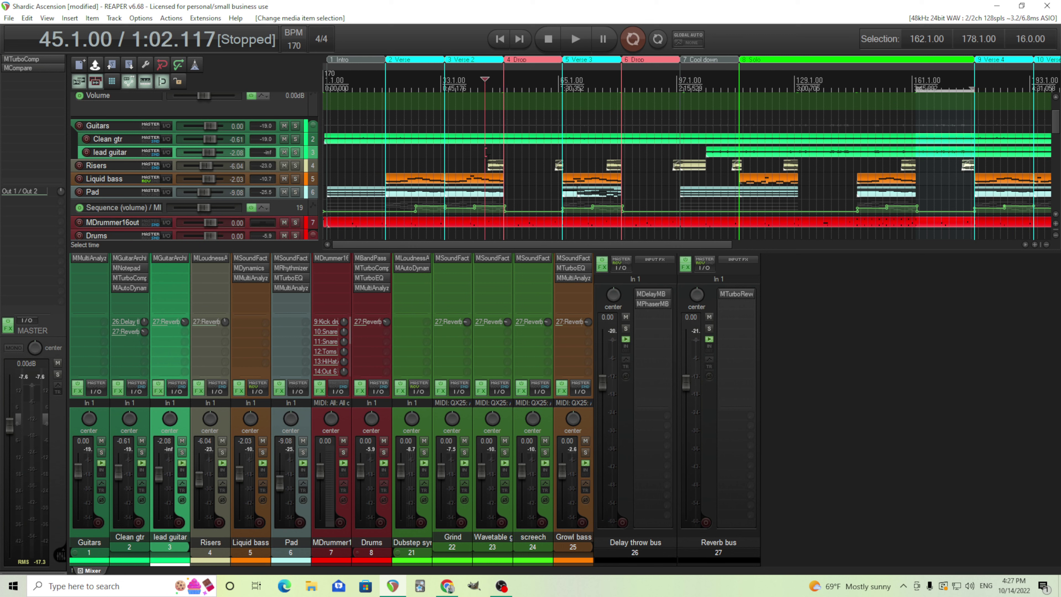
click(494, 167)
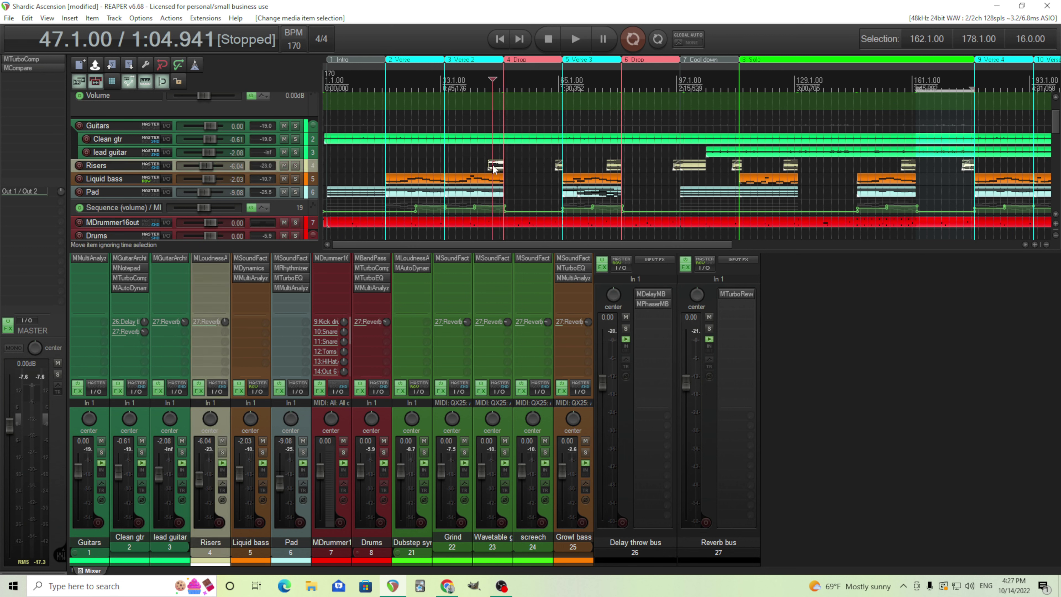
drag(494, 168, 493, 168)
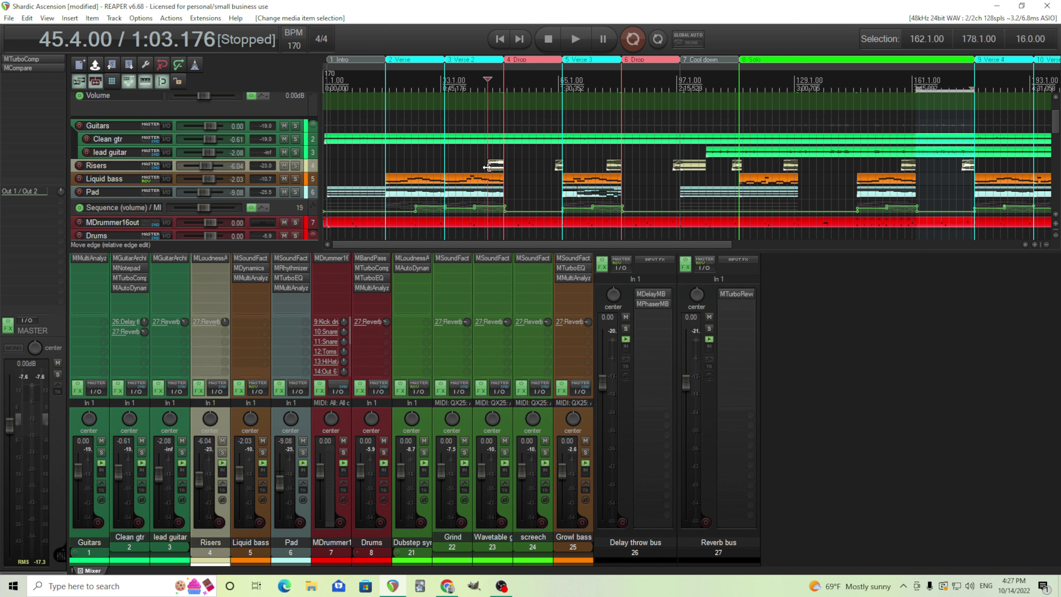
click(295, 167)
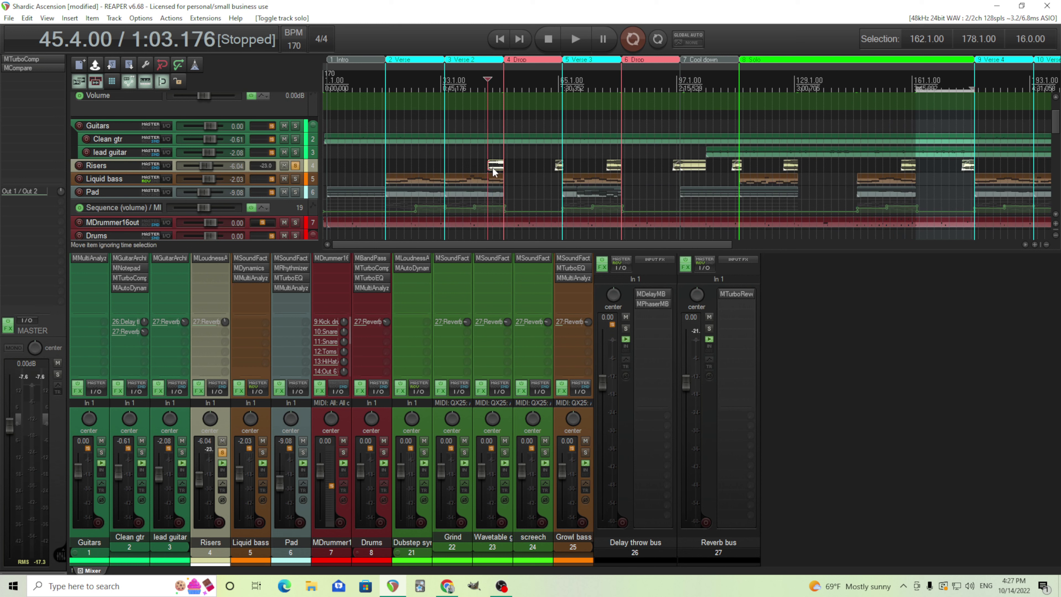
click(569, 40)
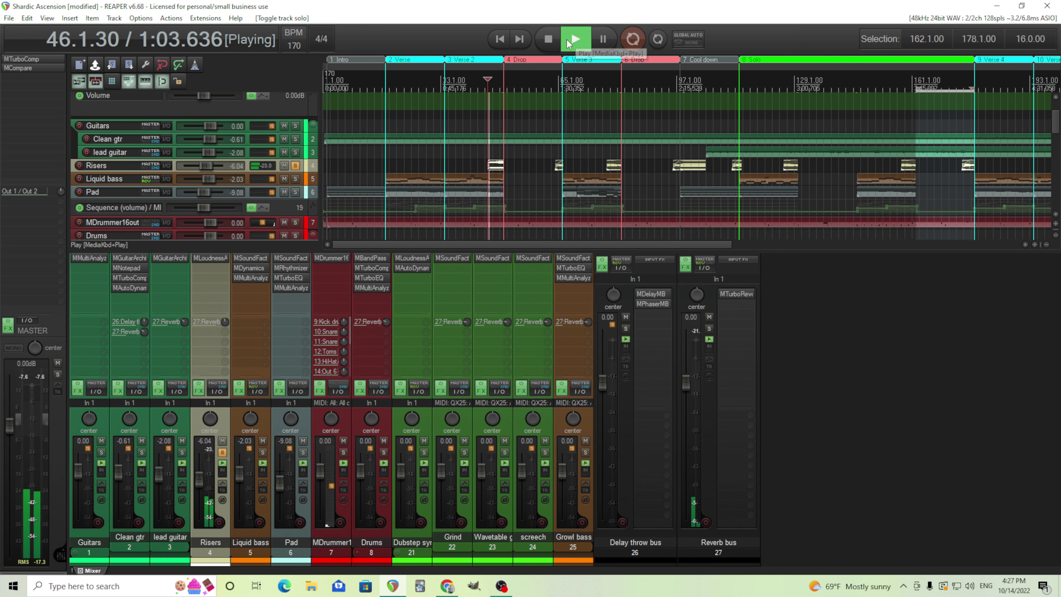
click(548, 39)
Step: Audition the soloed risers from bars 65, 78 and 95, stopping after each
click(558, 165)
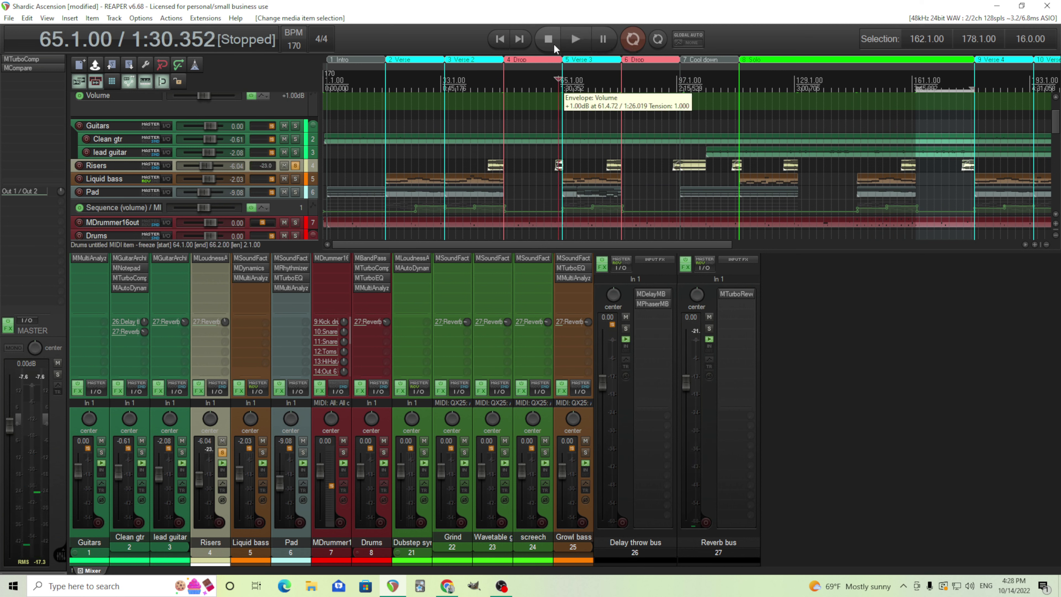
click(571, 39)
click(551, 40)
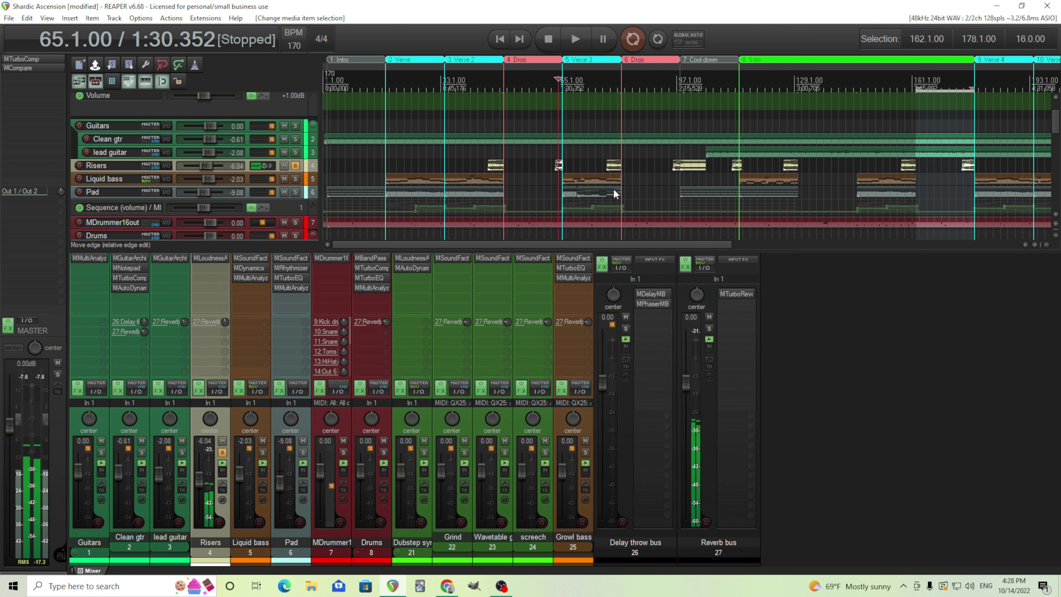
click(613, 165)
click(567, 47)
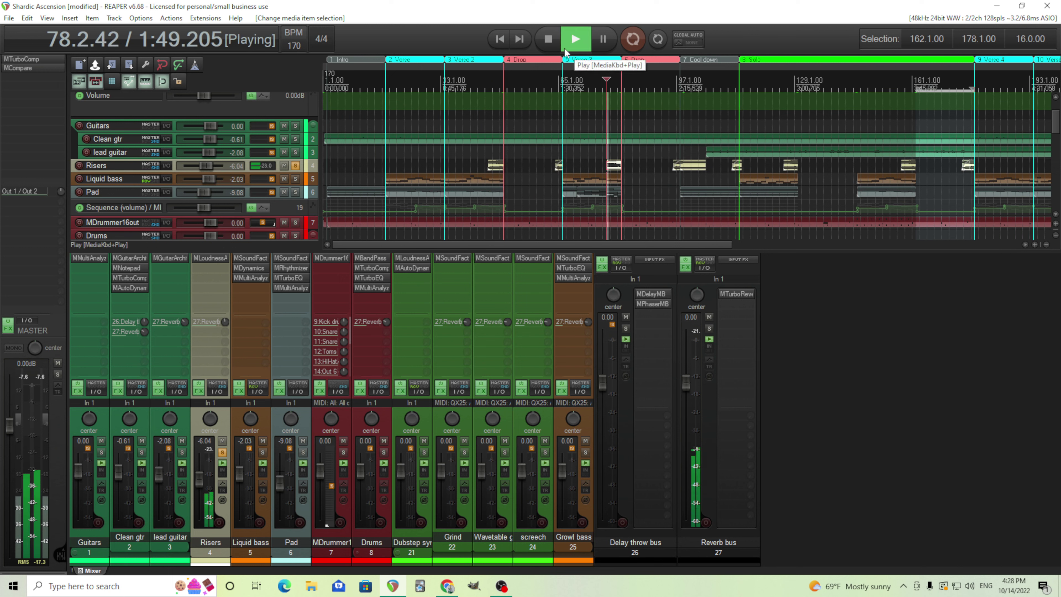
click(554, 40)
click(670, 179)
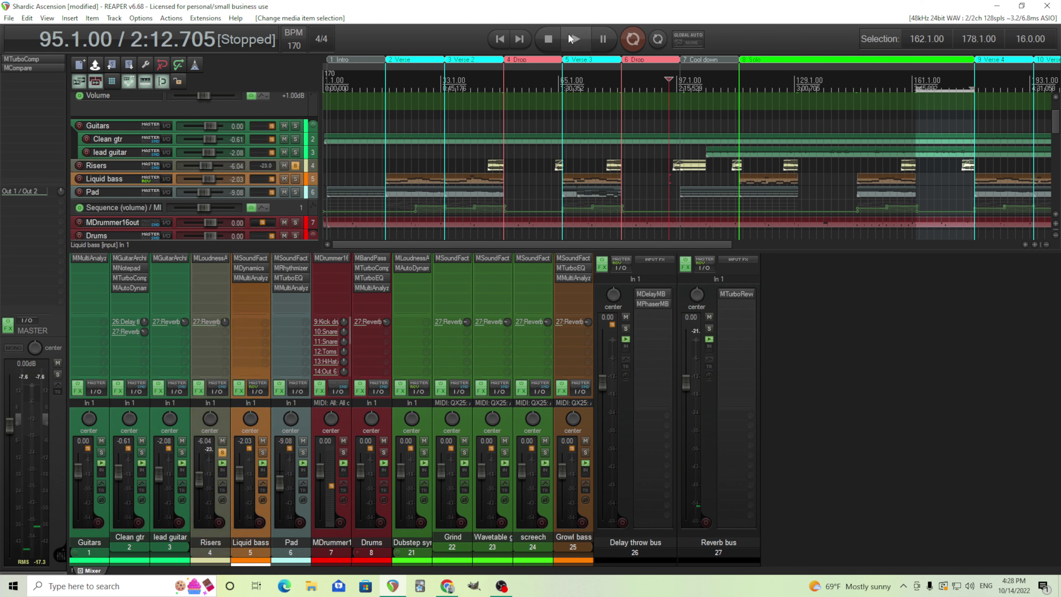
click(573, 39)
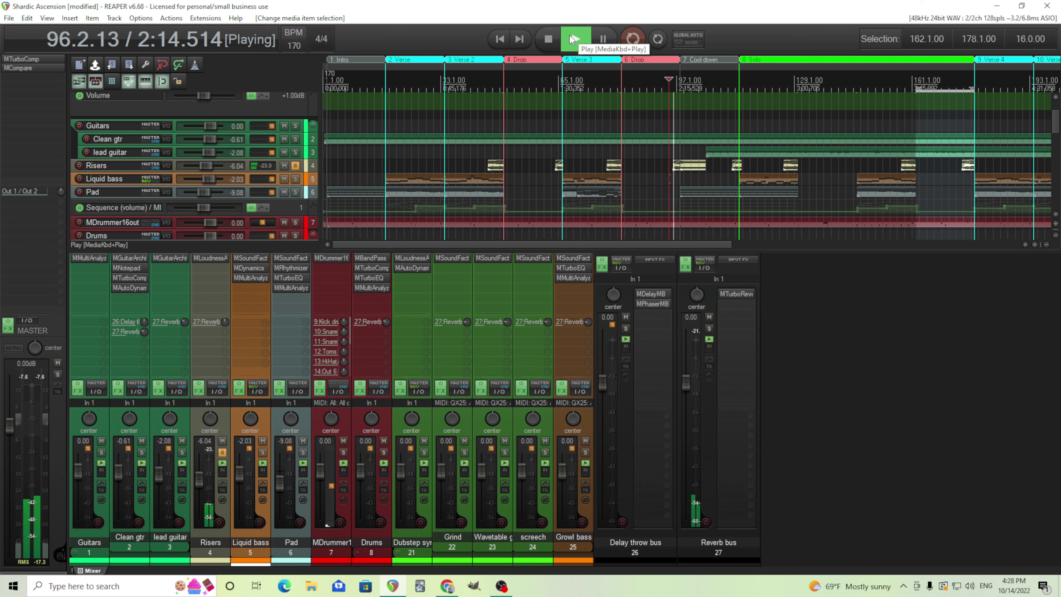
click(552, 39)
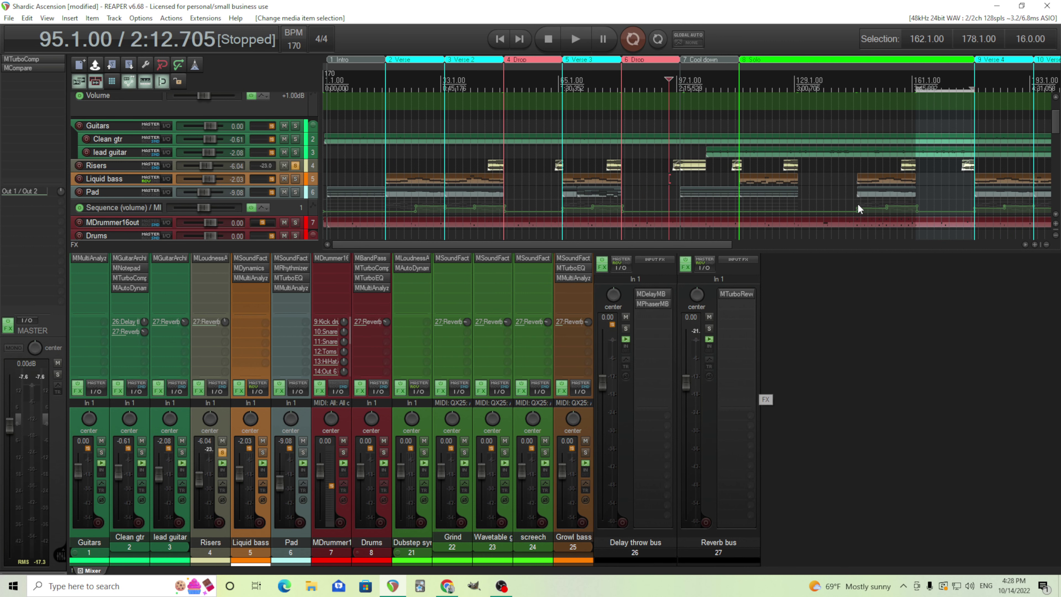
scroll(857, 203, up, 2)
scroll(858, 203, up, 1)
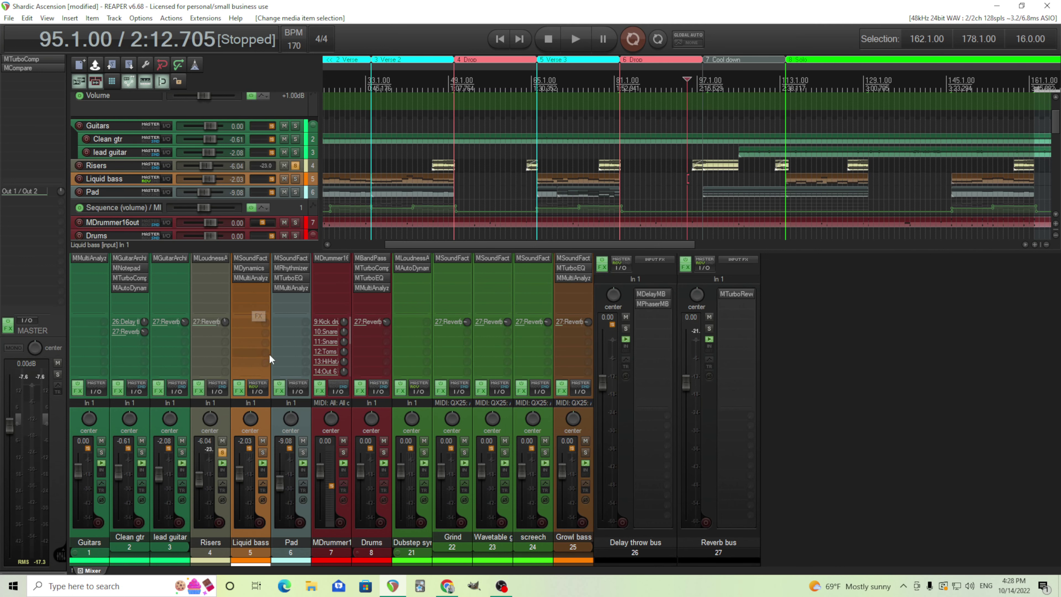
Step: Load the FX instrument Noise riser maker into Liquid bass's MSoundFactory slot B
click(250, 259)
click(1013, 199)
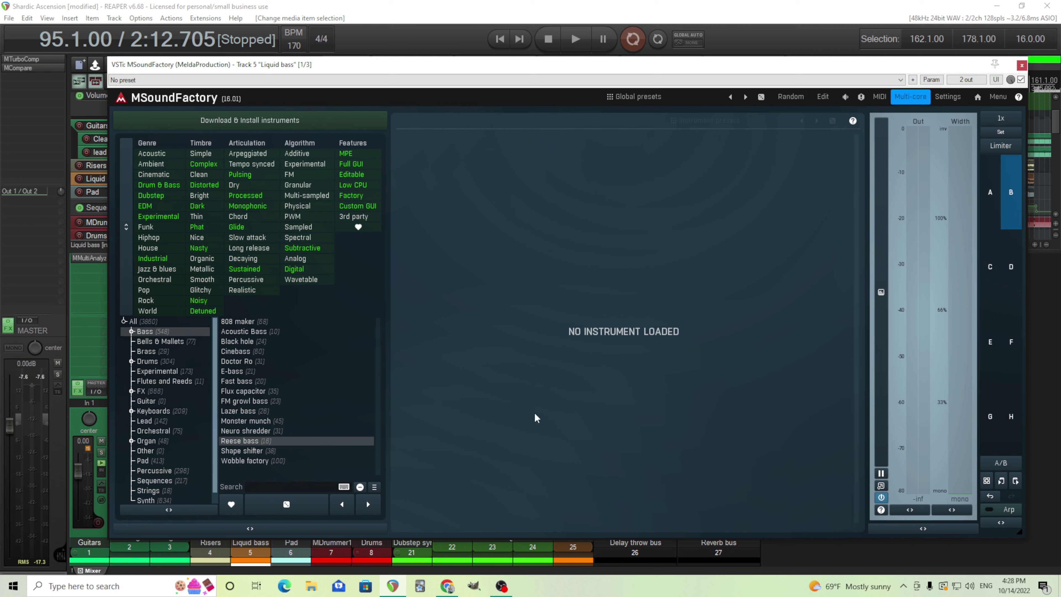
scroll(163, 398, down, 1)
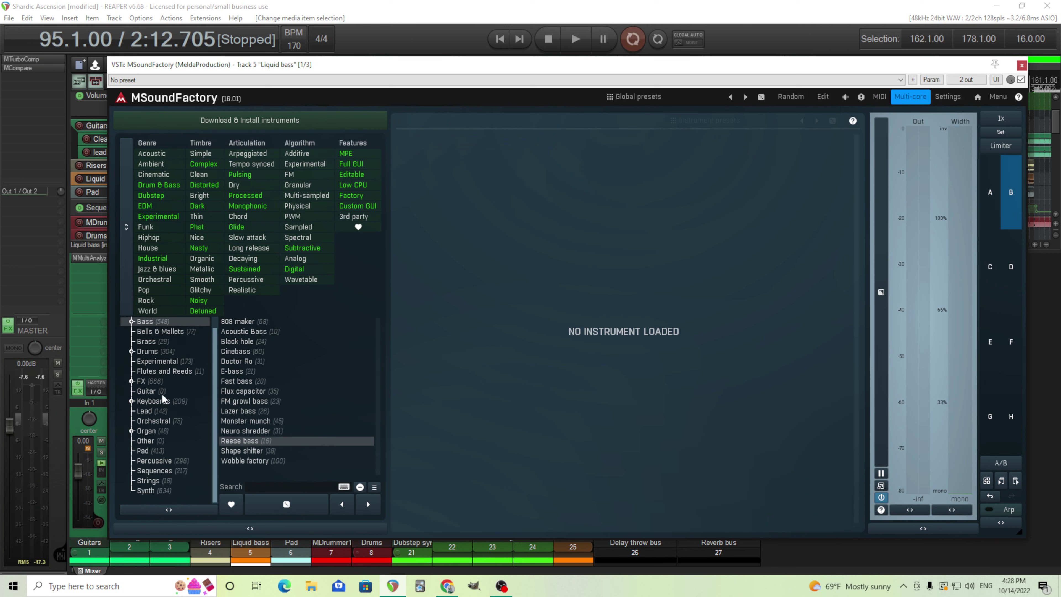
click(146, 382)
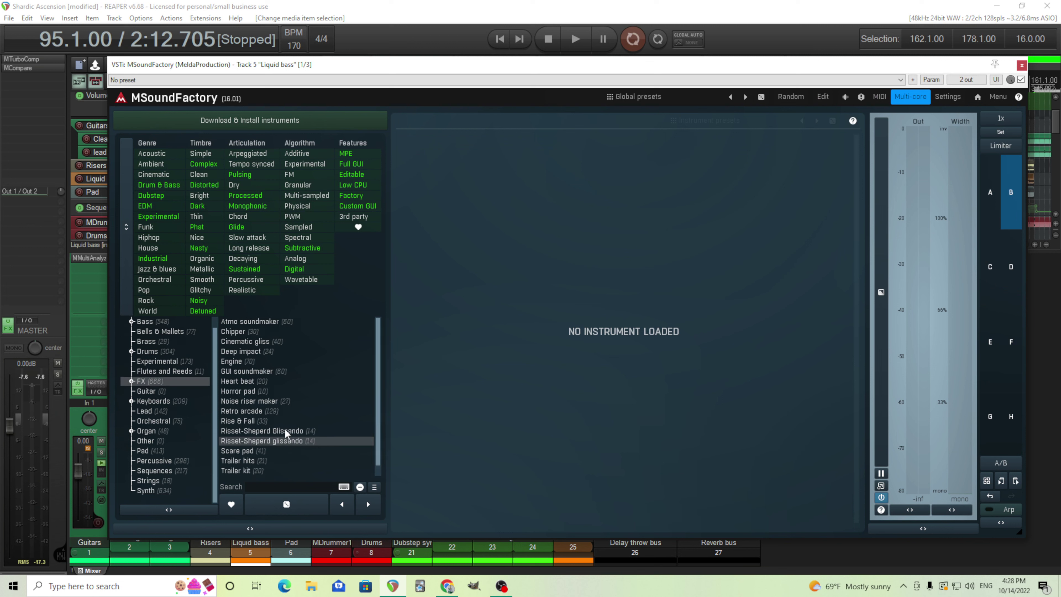
click(267, 401)
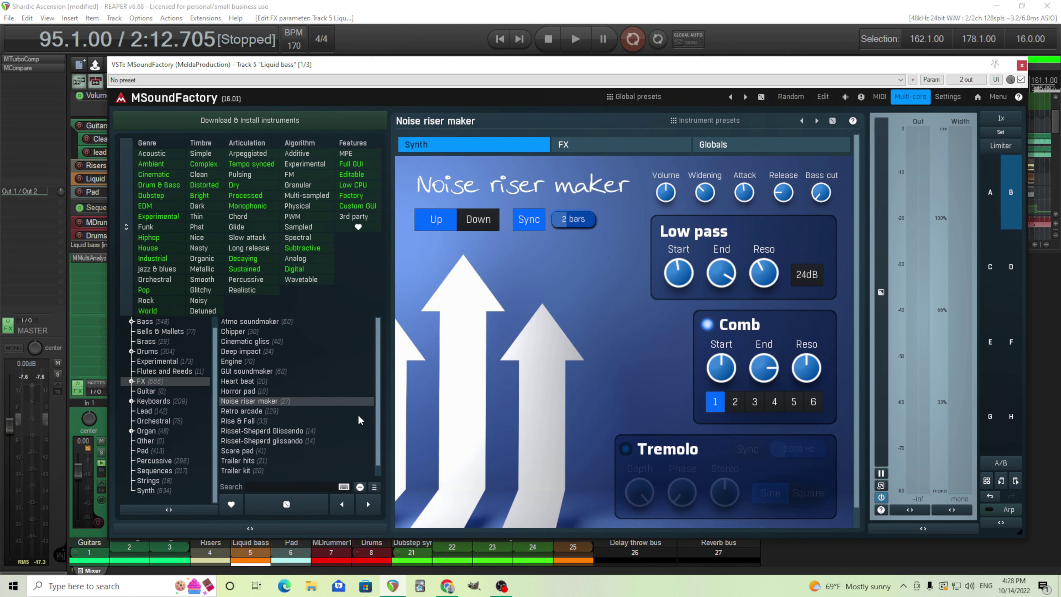
Step: Browse the 1, 2, 4 and 8 bar riser presets, then close the MSoundFactory windows
click(711, 126)
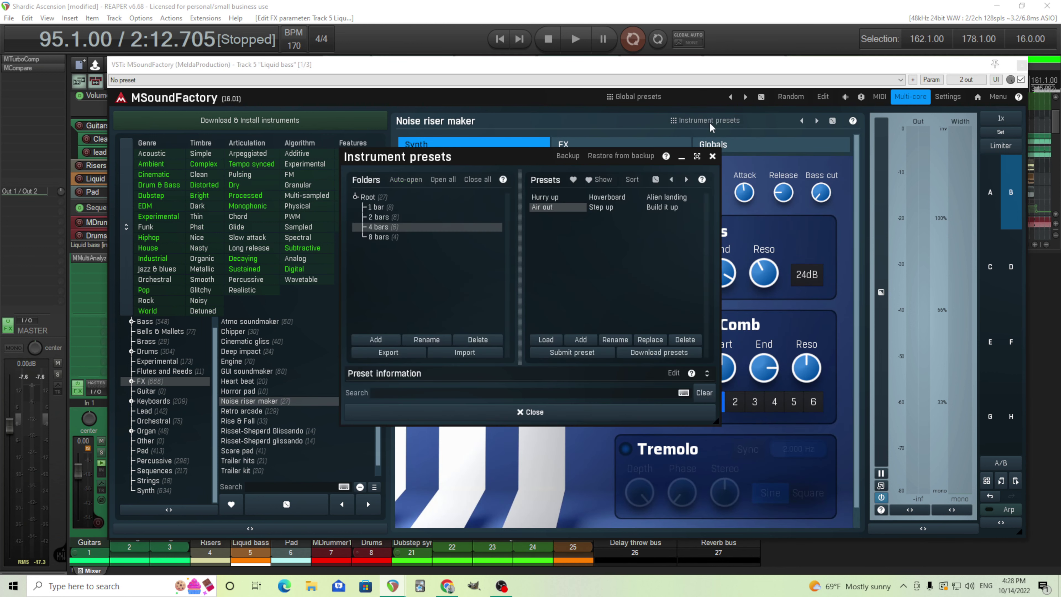
click(394, 207)
click(396, 217)
click(396, 226)
click(395, 237)
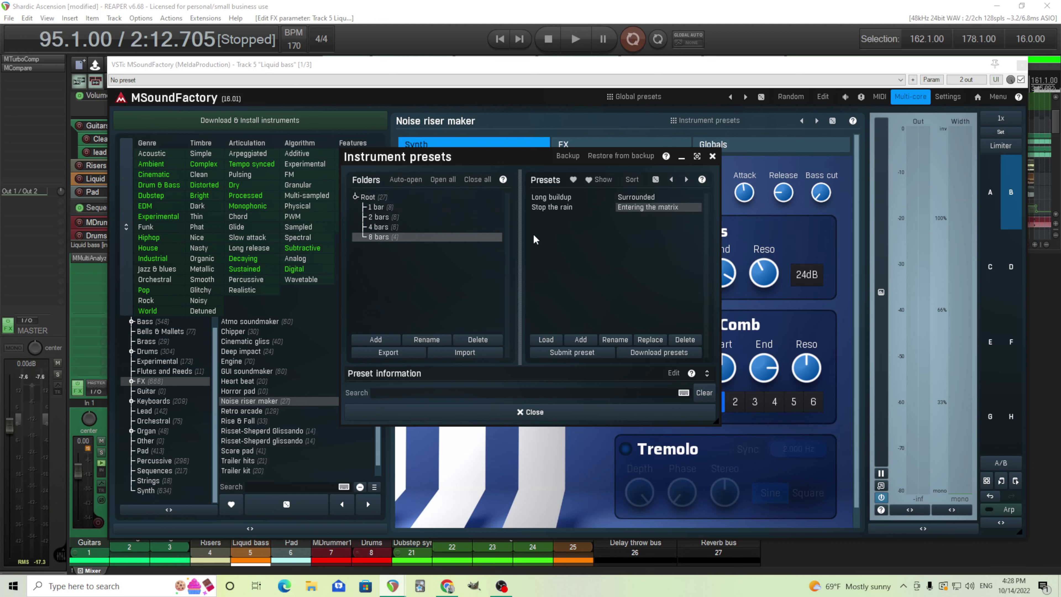
click(644, 412)
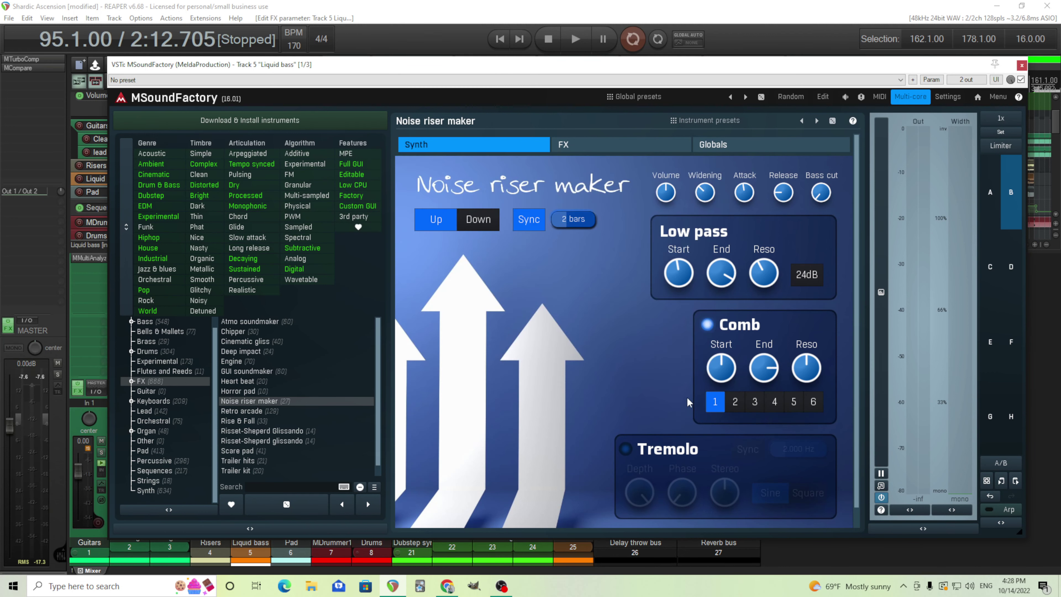
click(1022, 65)
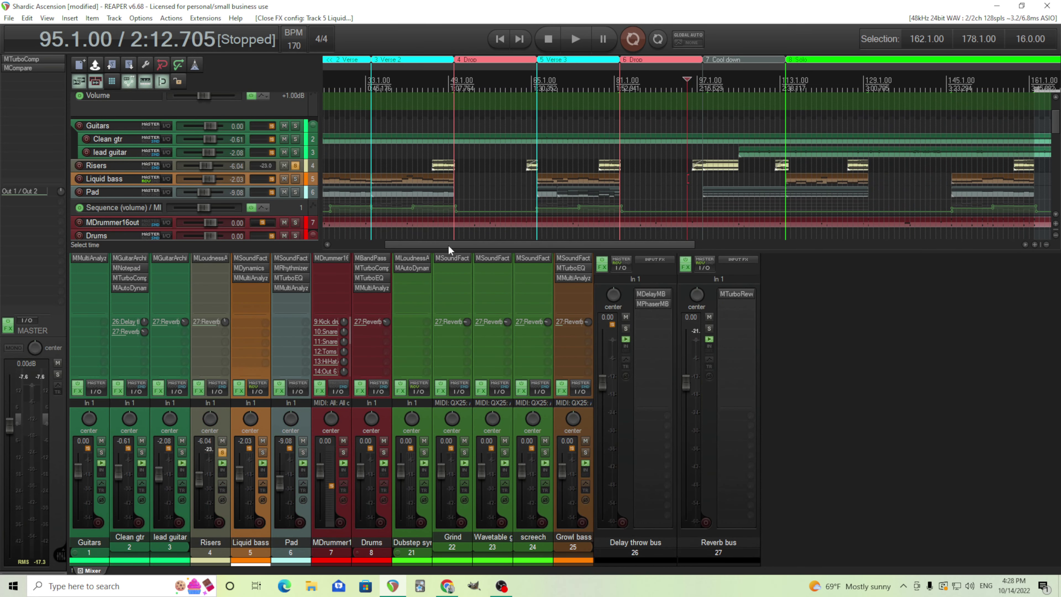
Step: Unsolo the Risers track, then briefly open and close the Drums track's MBandPass plugin
click(225, 452)
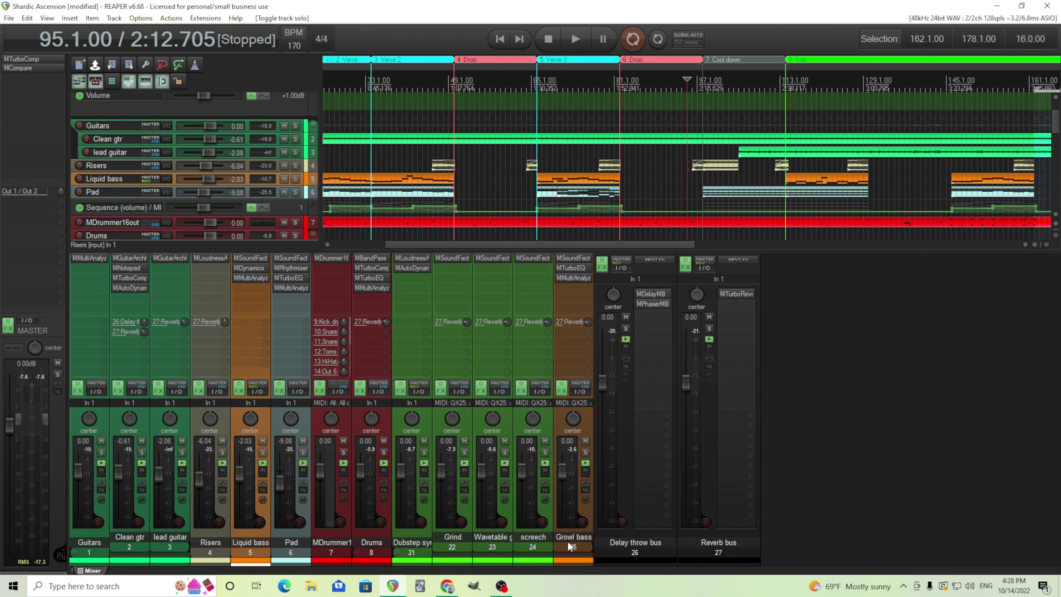
scroll(770, 113, down, 4)
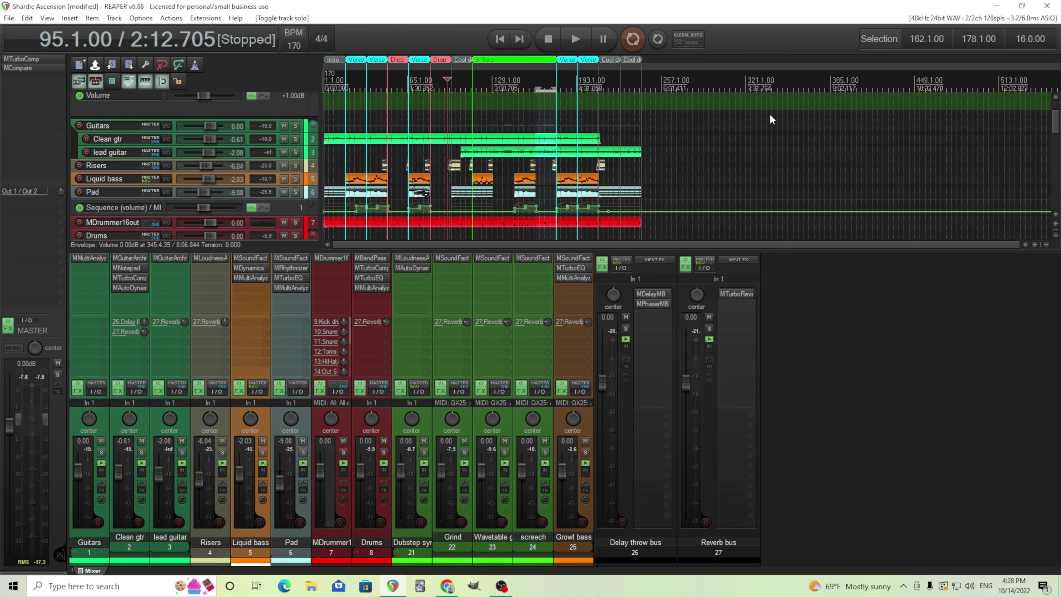
scroll(755, 113, up, 1)
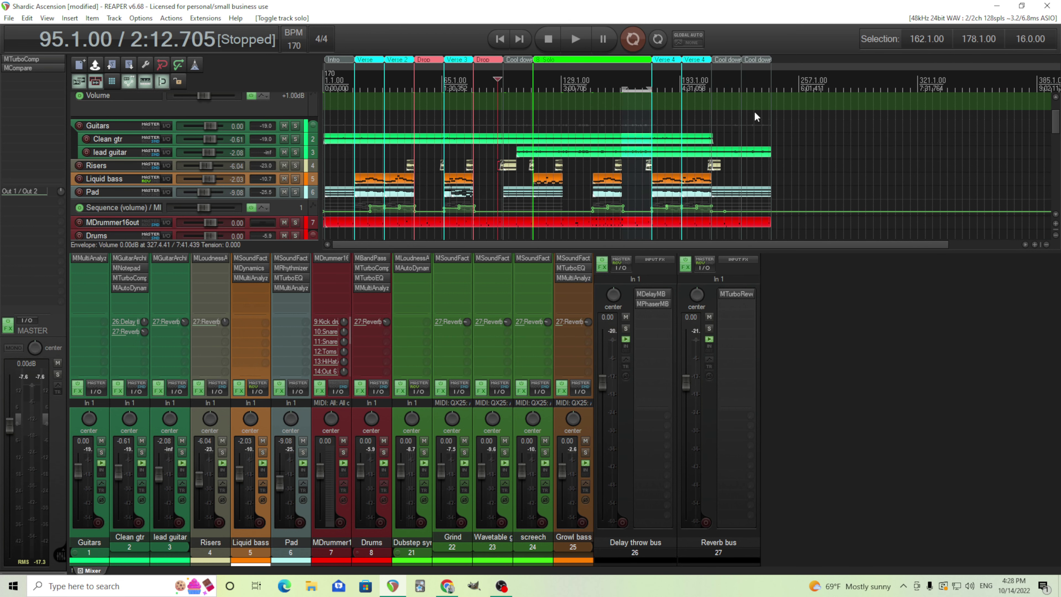
scroll(755, 114, up, 2)
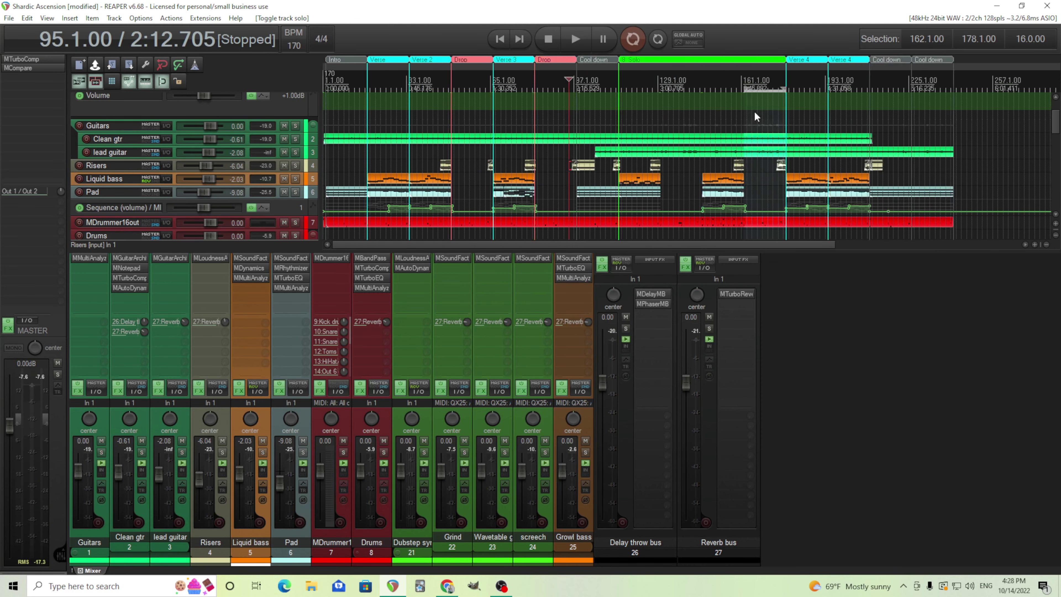
click(374, 260)
click(373, 260)
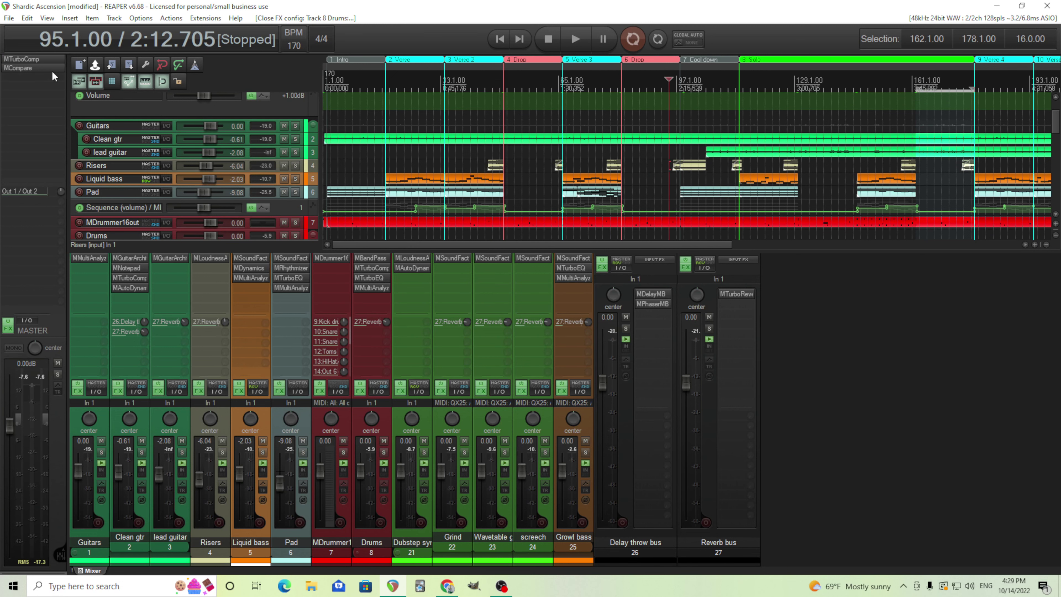
click(33, 59)
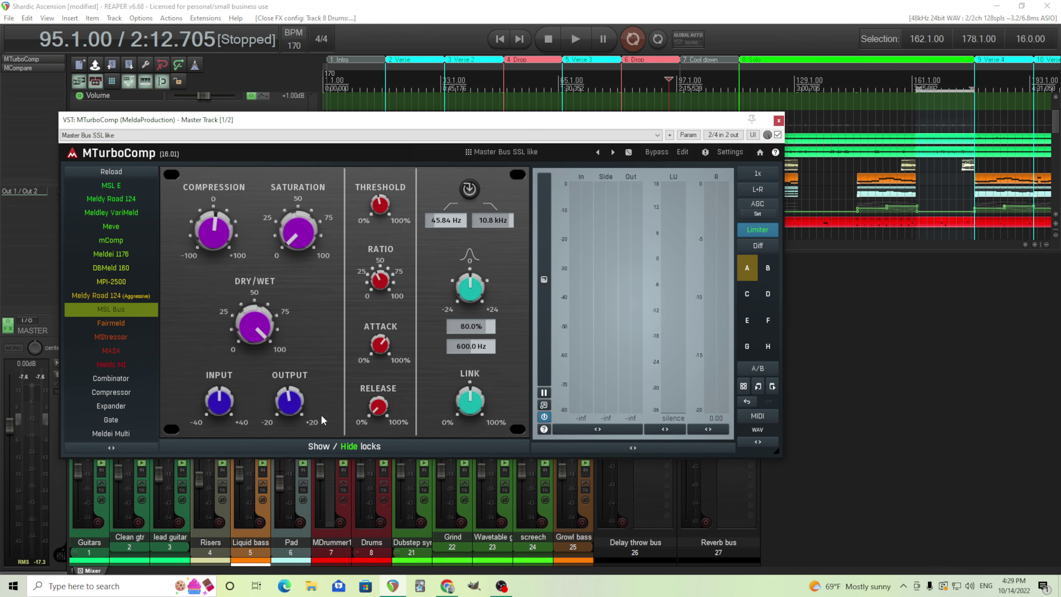
click(779, 121)
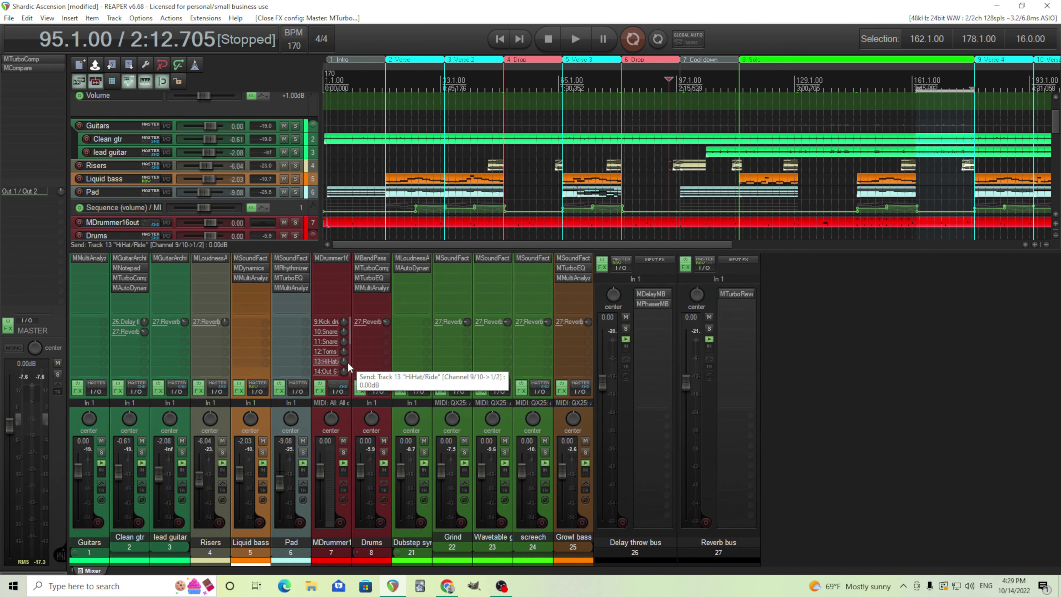